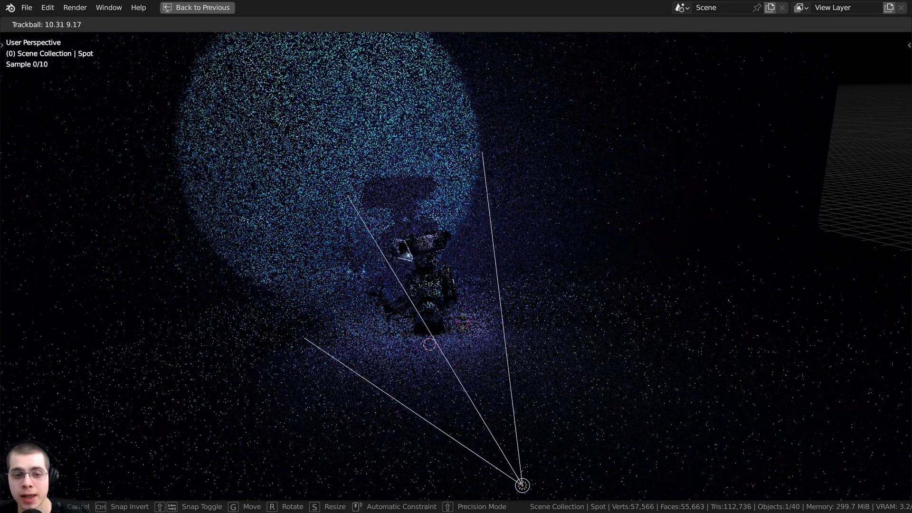
Rotate the spot light freely to sweep its projected image across the wall behind the robot.
{"action": "left_click", "coordinate": [458, 321]}
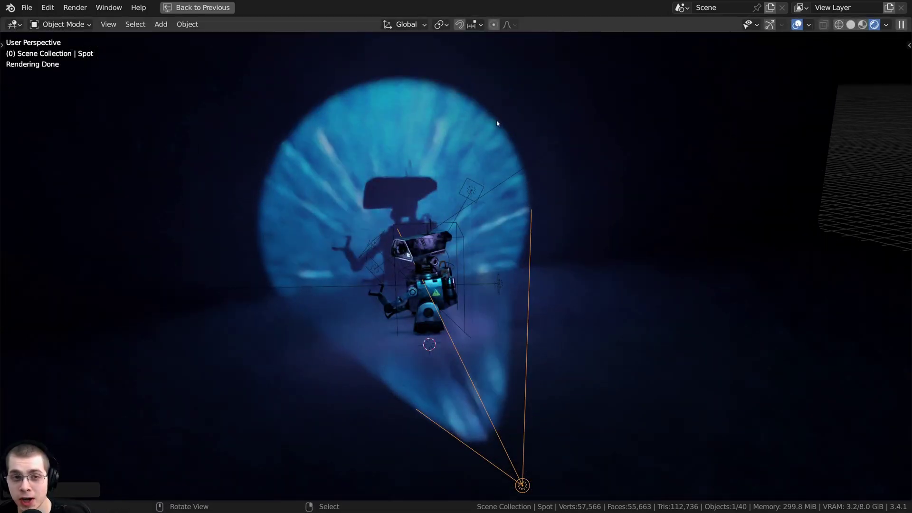
{"action": "key", "text": "r"}
{"action": "key", "text": "r"}
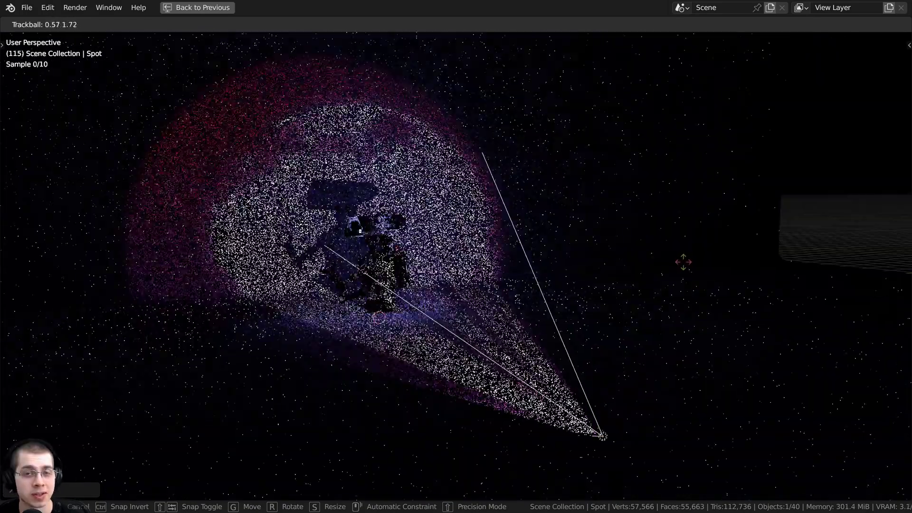
{"action": "left_click", "coordinate": [679, 263]}
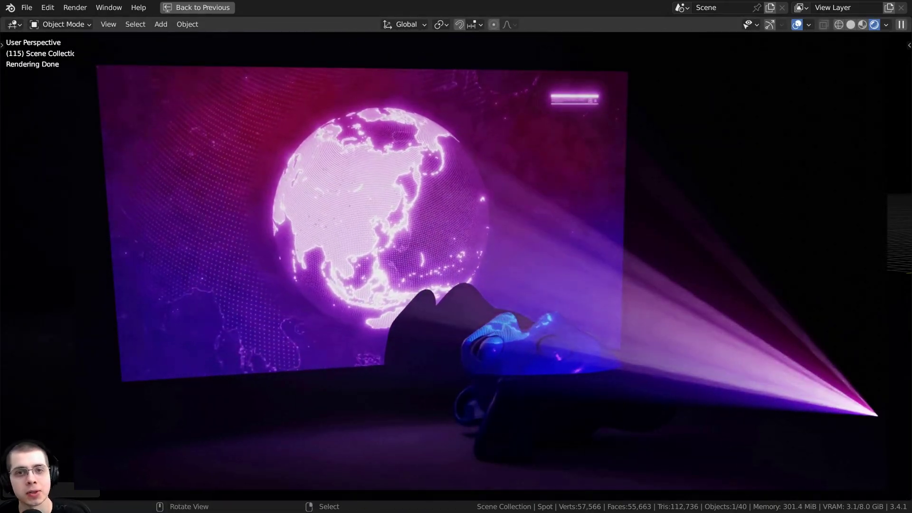
{"action": "key", "text": "r"}
{"action": "key", "text": "r"}
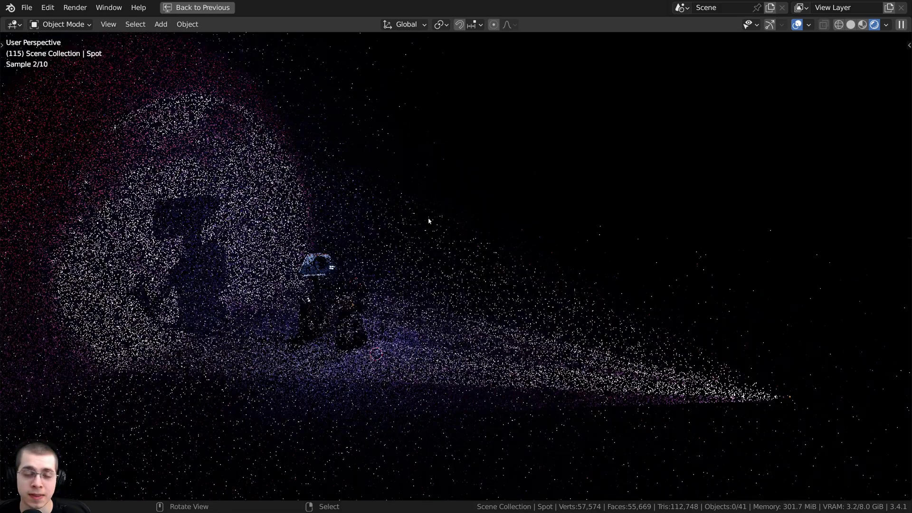
{"action": "mouse_move", "coordinate": [428, 220]}
{"action": "middle_mouse_down"}
{"action": "mouse_move", "coordinate": [445, 231]}
{"action": "mouse_move", "coordinate": [418, 220]}
{"action": "middle_mouse_up"}
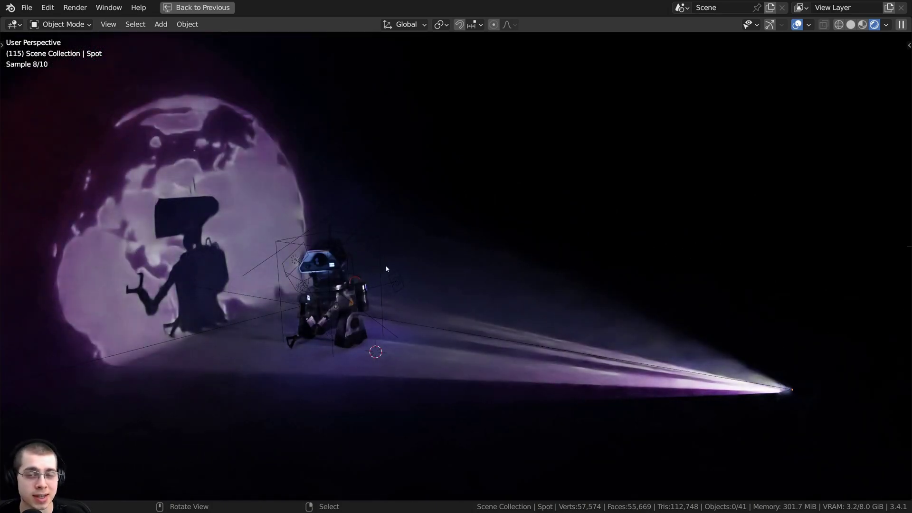
{"action": "middle_click_drag", "start_coordinate": [401, 293], "coordinate": [393, 275], "text": "shift"}
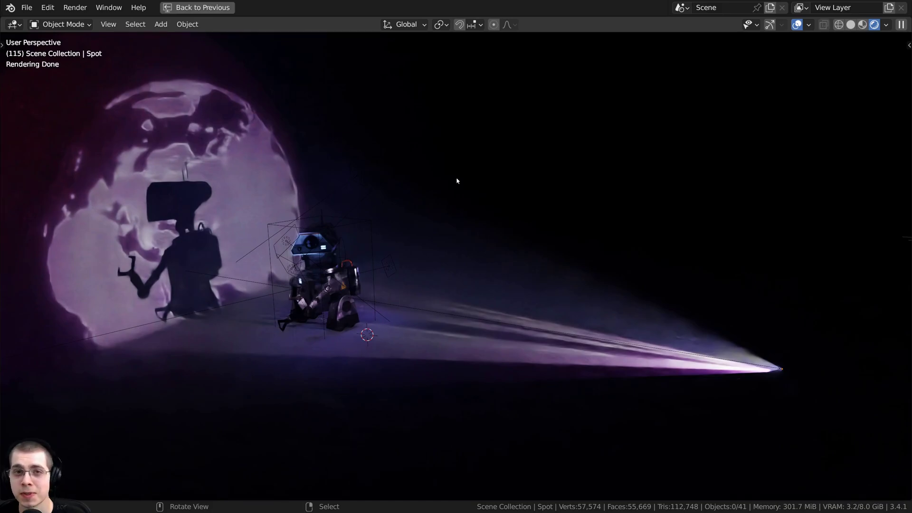
{"action": "middle_click_drag", "start_coordinate": [470, 199], "coordinate": [467, 231], "text": "shift"}
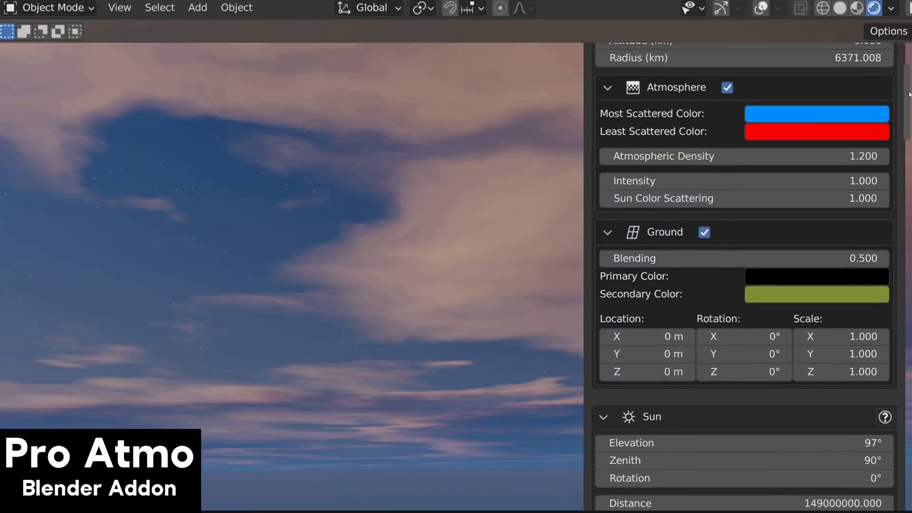
Look through the add-on's atmosphere, ground, sun, clouds and planets settings.
{"action": "scroll", "coordinate": [908, 107], "scroll_direction": "down", "scroll_amount": 4}
{"action": "scroll", "coordinate": [909, 107], "scroll_direction": "down", "scroll_amount": 15}
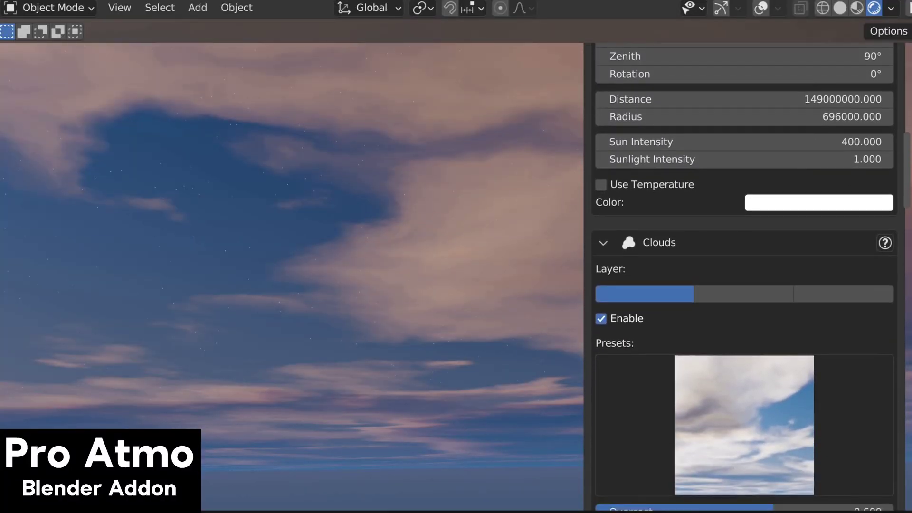
{"action": "scroll", "coordinate": [744, 276], "scroll_direction": "down", "scroll_amount": 15}
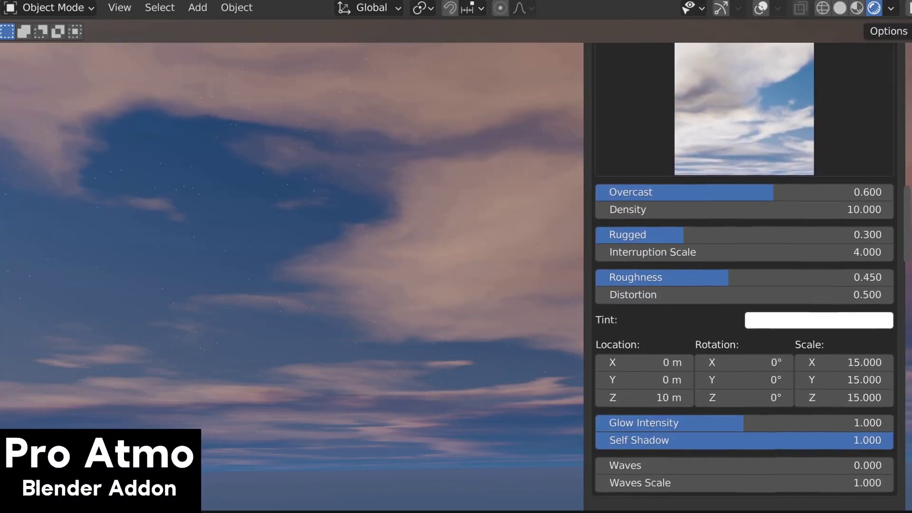
{"action": "scroll", "coordinate": [744, 277], "scroll_direction": "down", "scroll_amount": 15}
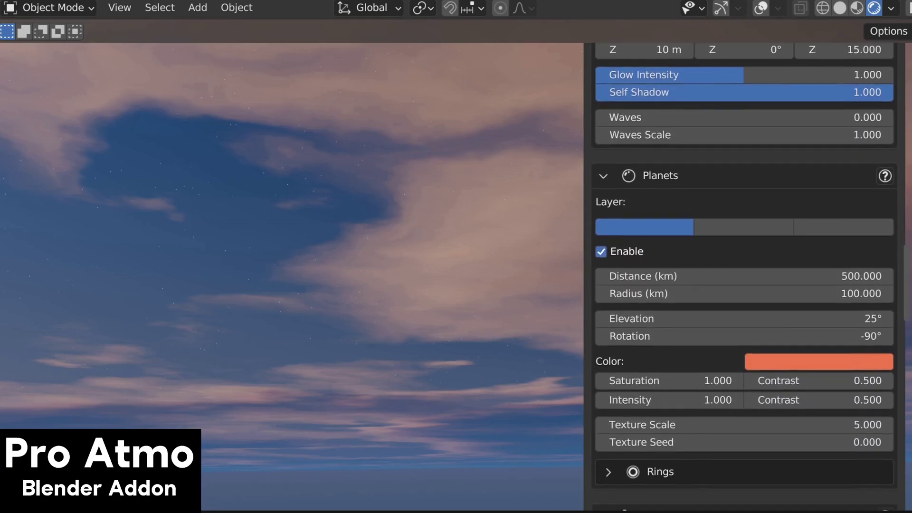
{"action": "scroll", "coordinate": [744, 276], "scroll_direction": "down", "scroll_amount": 5}
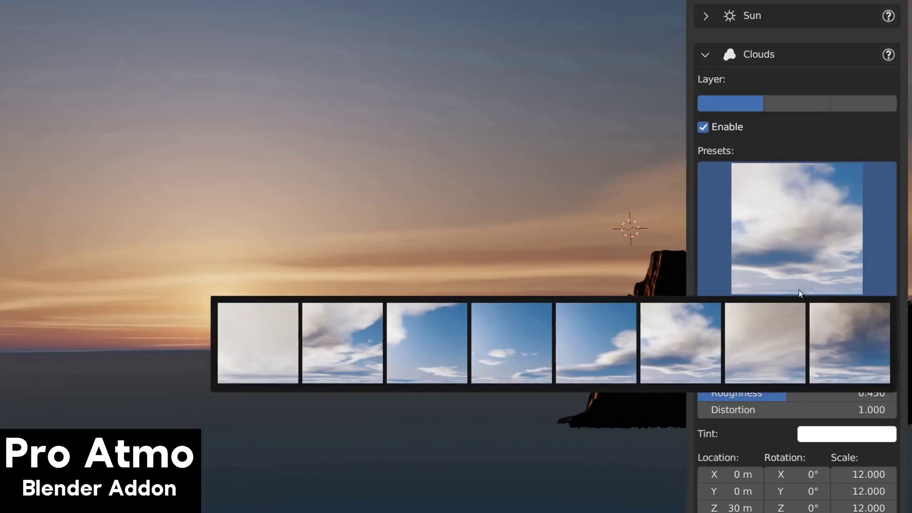
Try the sparse-clouds preset on the first cloud layer and switch the layer to the fully overcast preset.
{"action": "left_click", "coordinate": [502, 343]}
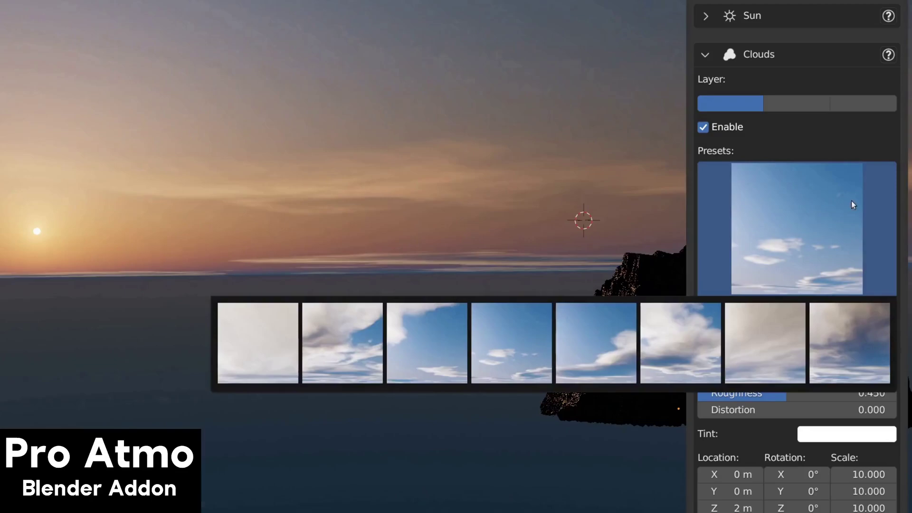
{"action": "left_click", "coordinate": [266, 339]}
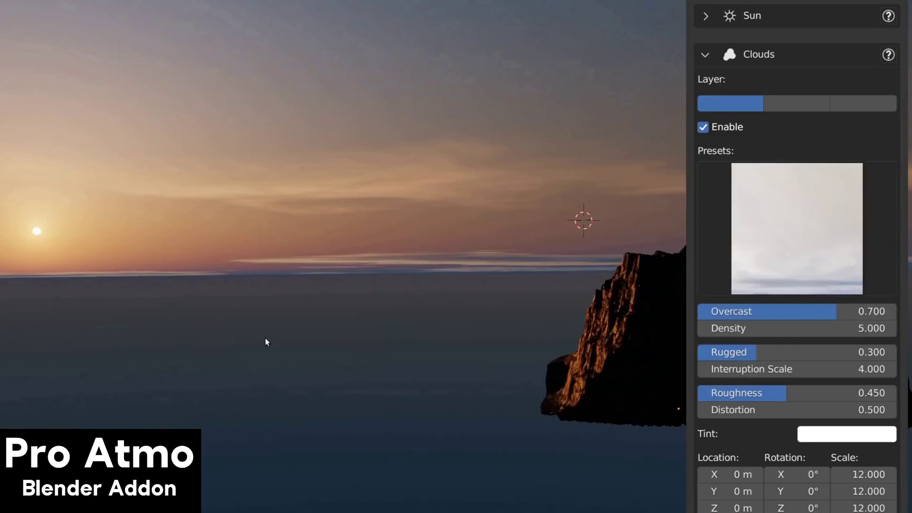
{"action": "left_click", "coordinate": [711, 244]}
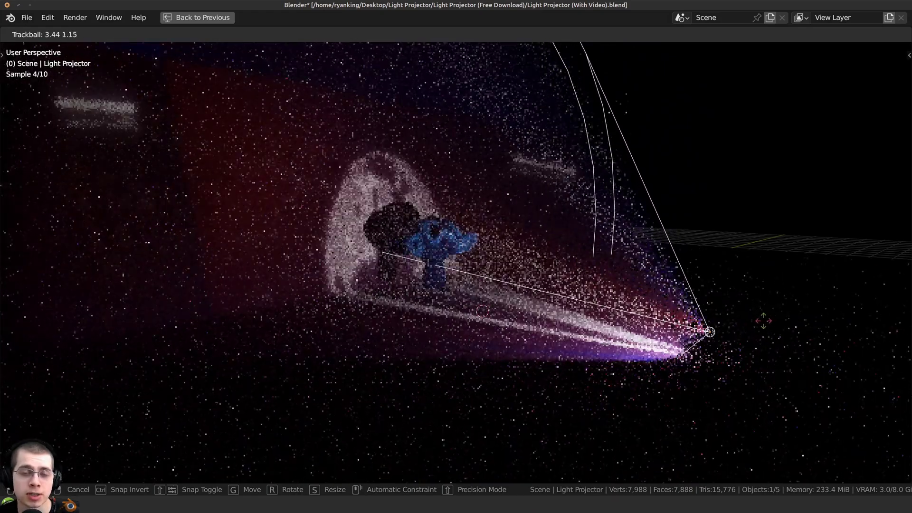
Rotate the Light Projector freely to redirect its projected video past the monkey head onto the wall.
{"action": "left_click", "coordinate": [777, 328]}
{"action": "middle_click_drag", "start_coordinate": [777, 328], "coordinate": [775, 323]}
{"action": "key", "text": "g"}
{"action": "right_click", "coordinate": [765, 265]}
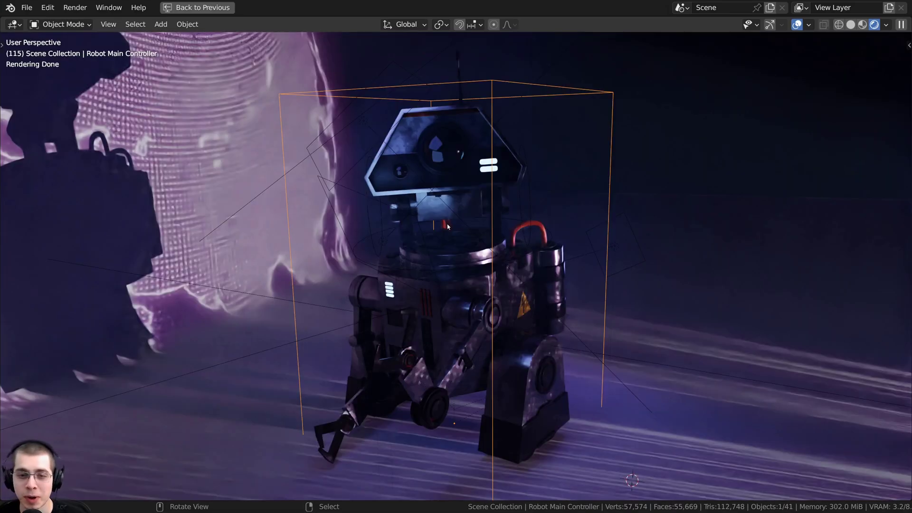
{"action": "middle_click_drag", "start_coordinate": [446, 223], "coordinate": [394, 218]}
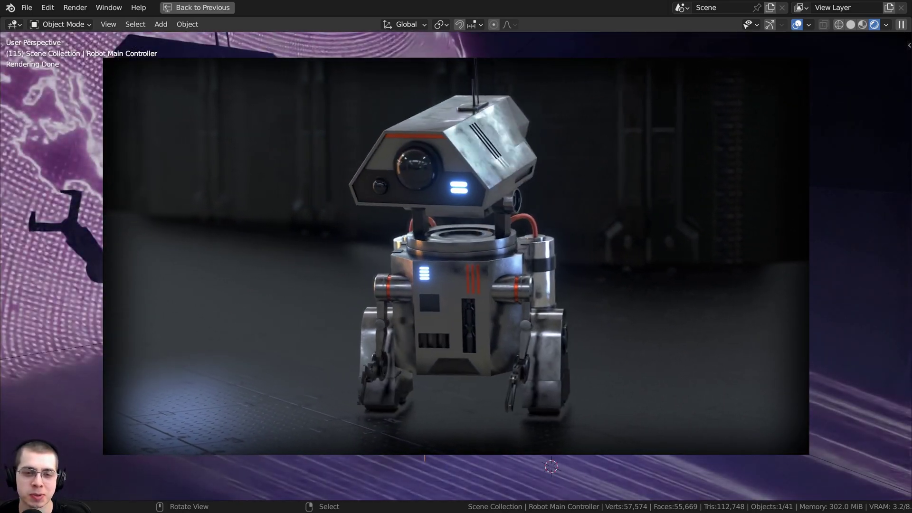
{"action": "middle_click_drag", "start_coordinate": [394, 218], "coordinate": [400, 215]}
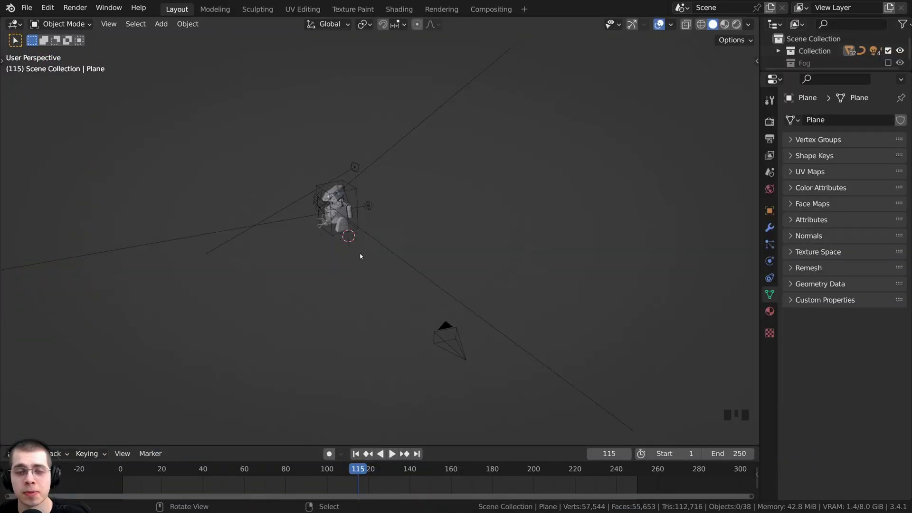
Select the Robot Main Controller and frame the view around the robot and its surrounding lights.
{"action": "right_click", "coordinate": [325, 190]}
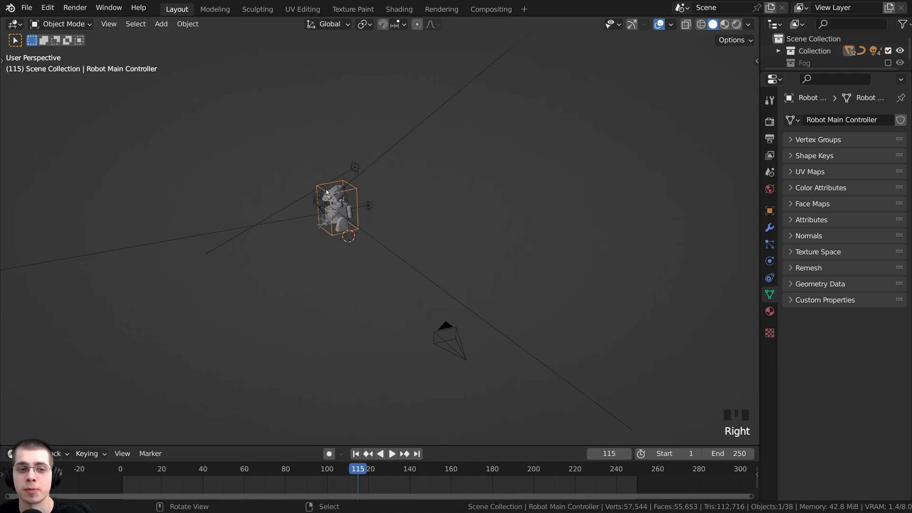
{"action": "key", "text": "KP_Decimal"}
{"action": "scroll", "coordinate": [466, 181], "scroll_direction": "down", "scroll_amount": 3}
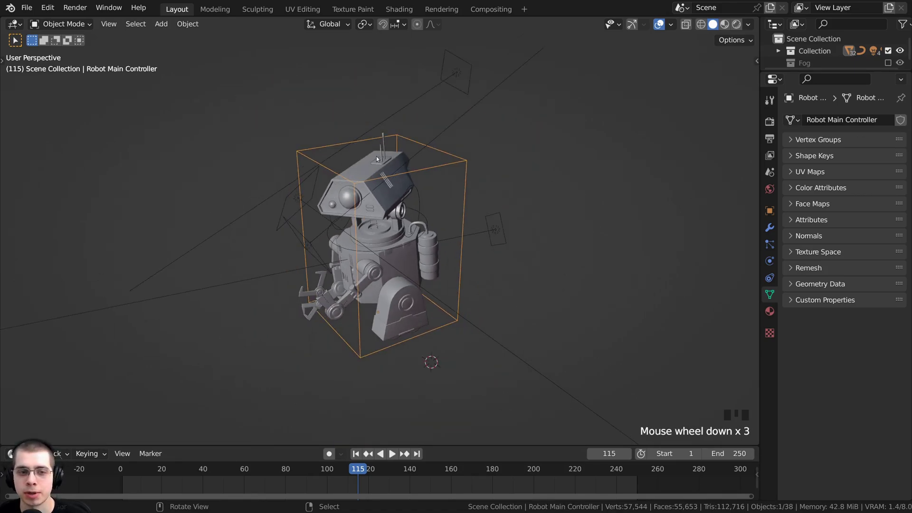
{"action": "middle_click_drag", "start_coordinate": [466, 180], "coordinate": [372, 175]}
{"action": "scroll", "coordinate": [360, 201], "scroll_direction": "down", "scroll_amount": 3}
{"action": "scroll", "coordinate": [372, 175], "scroll_direction": "down", "scroll_amount": 1}
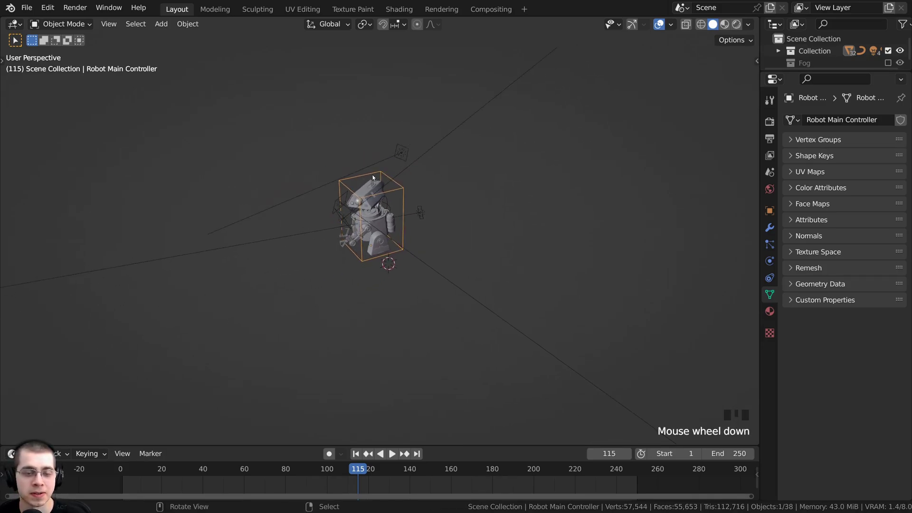
{"action": "scroll", "coordinate": [372, 175], "scroll_direction": "down", "scroll_amount": 1}
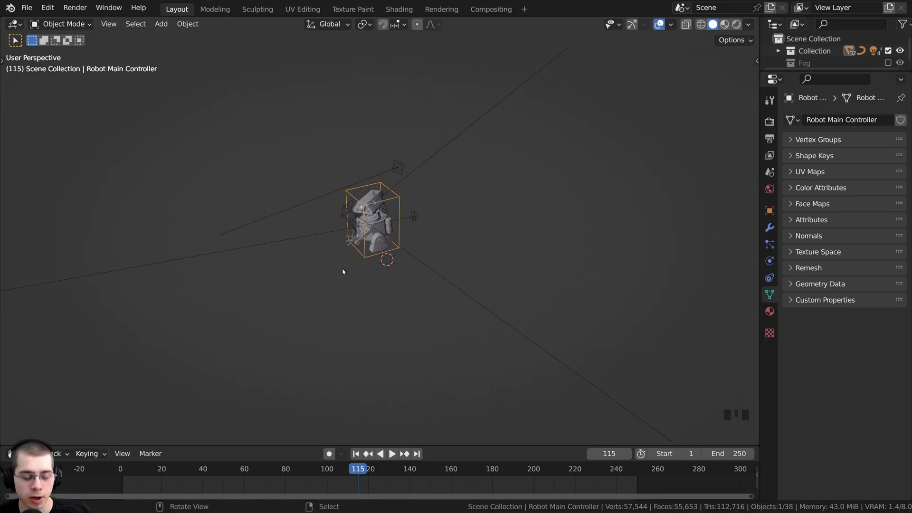
Add a plane mesh and scale it up into a large floor beneath the robot.
{"action": "middle_click_drag", "start_coordinate": [342, 272], "coordinate": [342, 228]}
{"action": "key", "text": "shift+a"}
{"action": "mouse_move", "coordinate": [311, 177]}
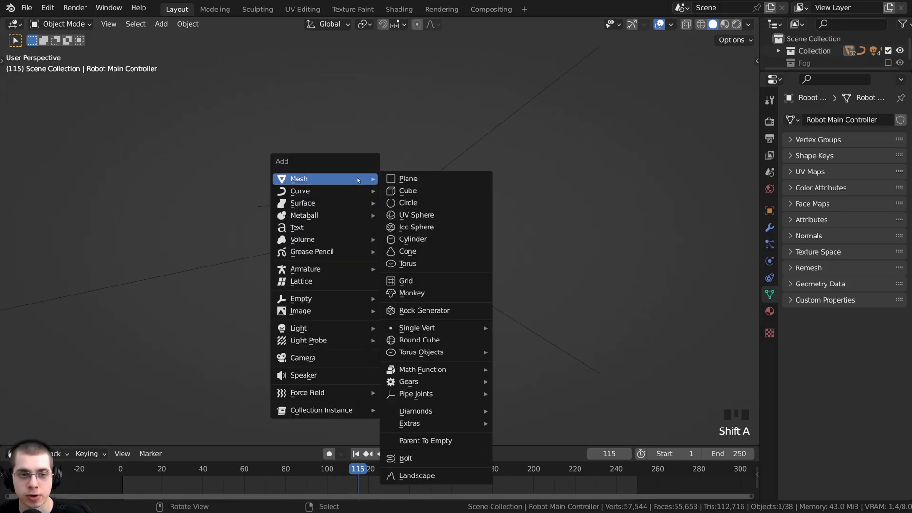
{"action": "left_click", "coordinate": [409, 179]}
{"action": "key", "text": "s"}
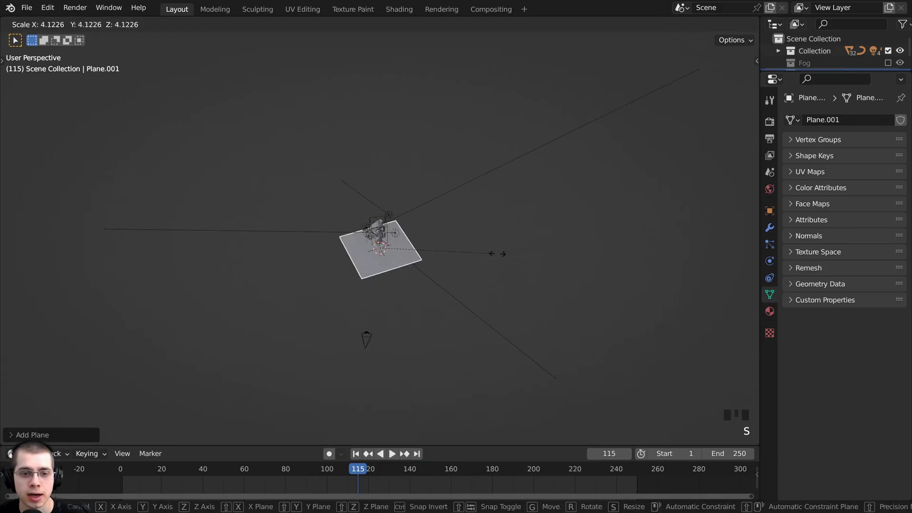
{"action": "left_click", "coordinate": [642, 265]}
Stretch the floor plane along the Y axis and adjust its overall size to form a wide rectangle.
{"action": "key", "text": "s"}
{"action": "key", "text": "y"}
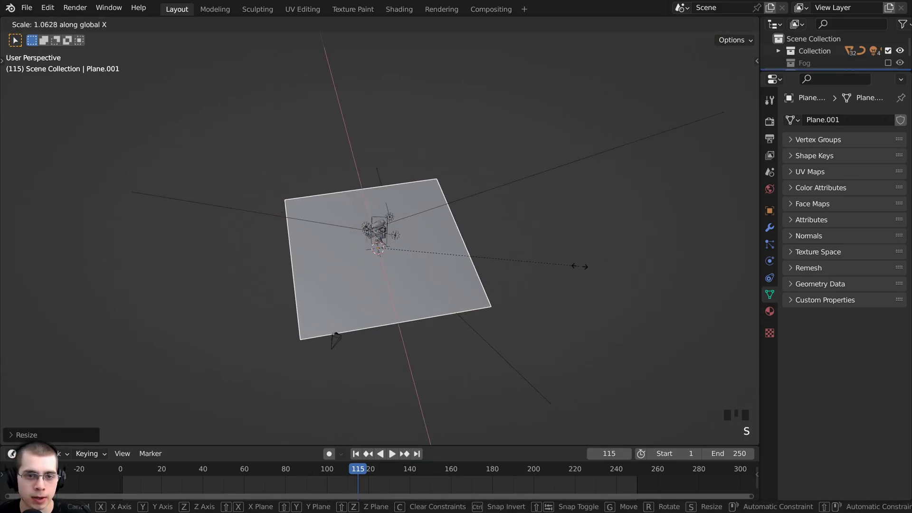
{"action": "left_click", "coordinate": [734, 273]}
{"action": "key", "text": "s"}
{"action": "left_click", "coordinate": [549, 287]}
{"action": "middle_click_drag", "start_coordinate": [451, 283], "coordinate": [204, 237]}
Extrude the floor plane's back edge straight up about 19 m along Z to form a wall behind the robot.
{"action": "key", "text": "Tab"}
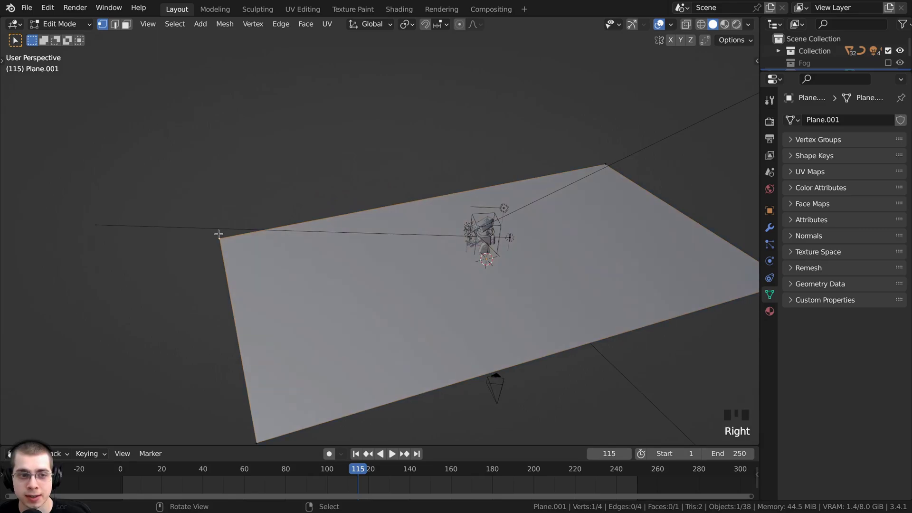
{"action": "middle_click_drag", "start_coordinate": [606, 160], "coordinate": [532, 204]}
{"action": "key", "text": "e"}
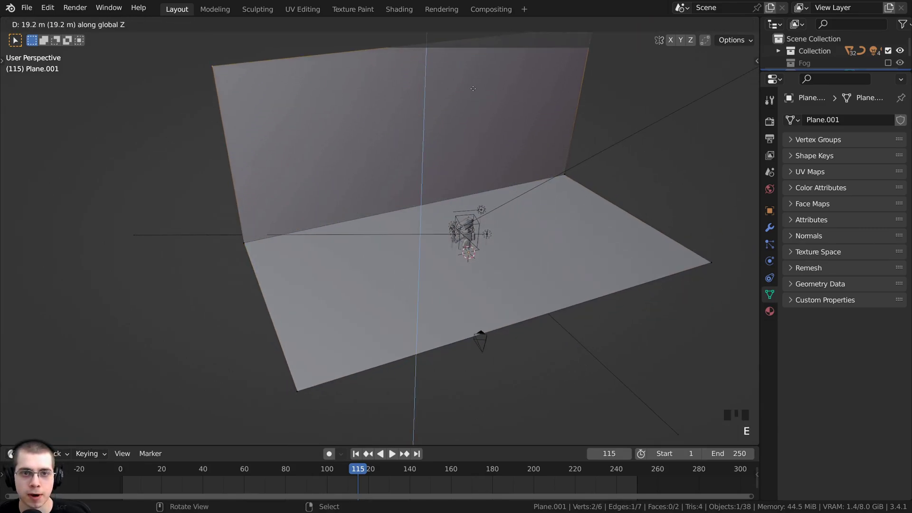
{"action": "left_click", "coordinate": [473, 94]}
Bevel the edge where the wall meets the floor with 9 segments to make a rounded backdrop corner.
{"action": "middle_click_drag", "start_coordinate": [473, 94], "coordinate": [489, 137], "text": "shift"}
{"action": "scroll", "coordinate": [621, 211], "scroll_direction": "up", "scroll_amount": 2}
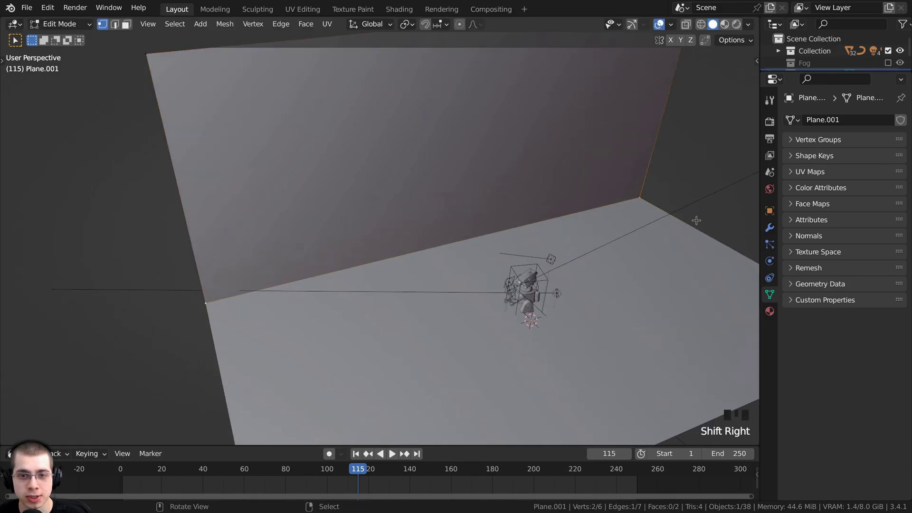
{"action": "middle_click_drag", "start_coordinate": [380, 267], "coordinate": [499, 250], "text": "shift"}
{"action": "scroll", "coordinate": [503, 247], "scroll_direction": "up", "scroll_amount": 2}
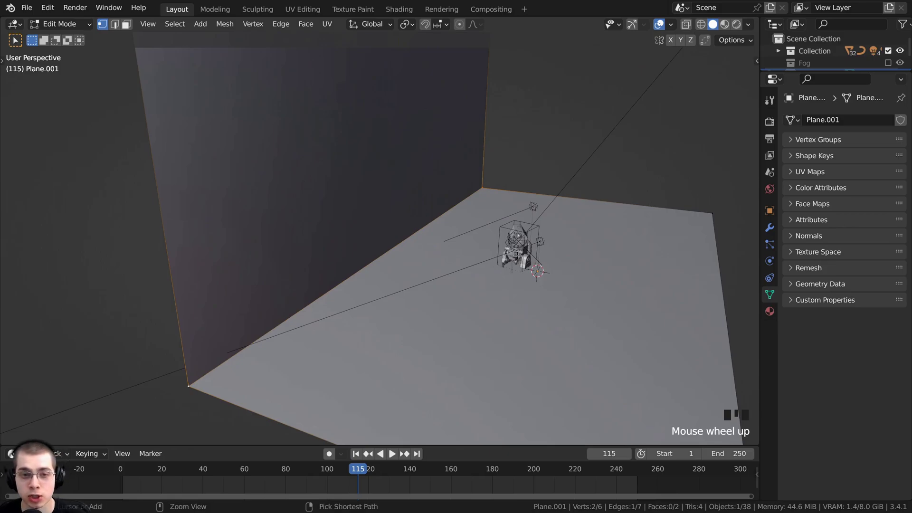
{"action": "key", "text": "ctrl+b"}
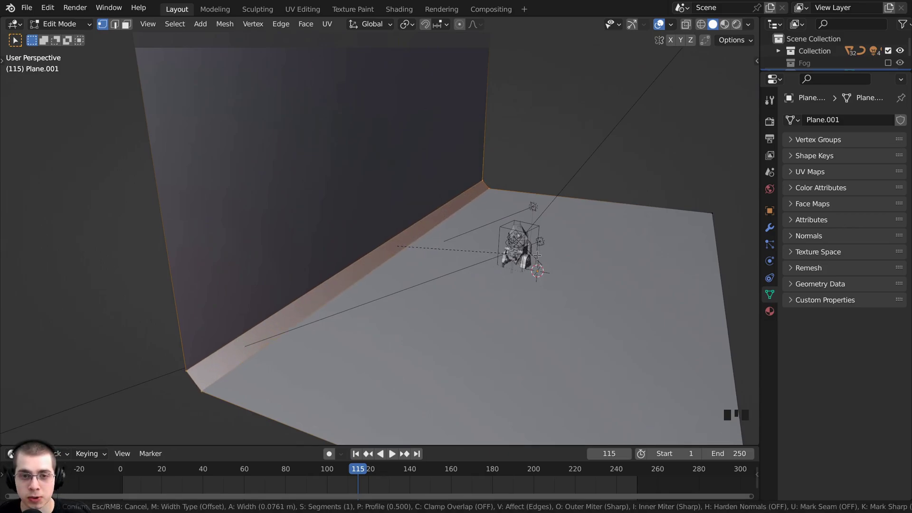
{"action": "scroll", "coordinate": [537, 255], "scroll_direction": "up", "scroll_amount": 3}
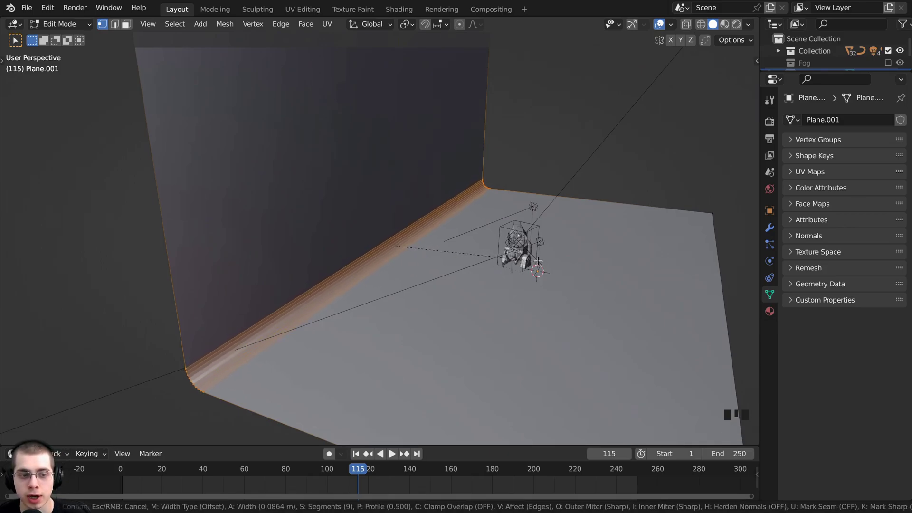
{"action": "left_click", "coordinate": [537, 261]}
{"action": "middle_click_drag", "start_coordinate": [491, 183], "coordinate": [463, 196]}
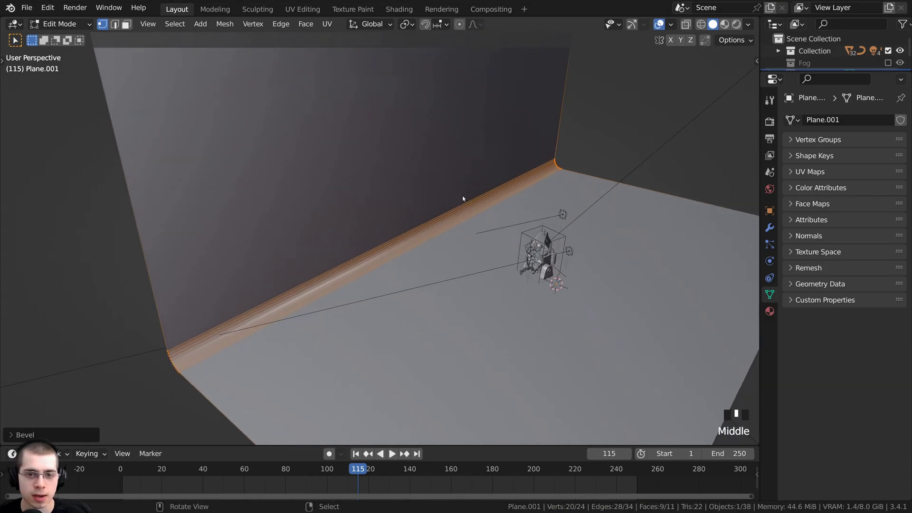
Return the backdrop to Object Mode and apply Shade Smooth to it.
{"action": "key", "text": "Tab"}
{"action": "key", "text": "w"}
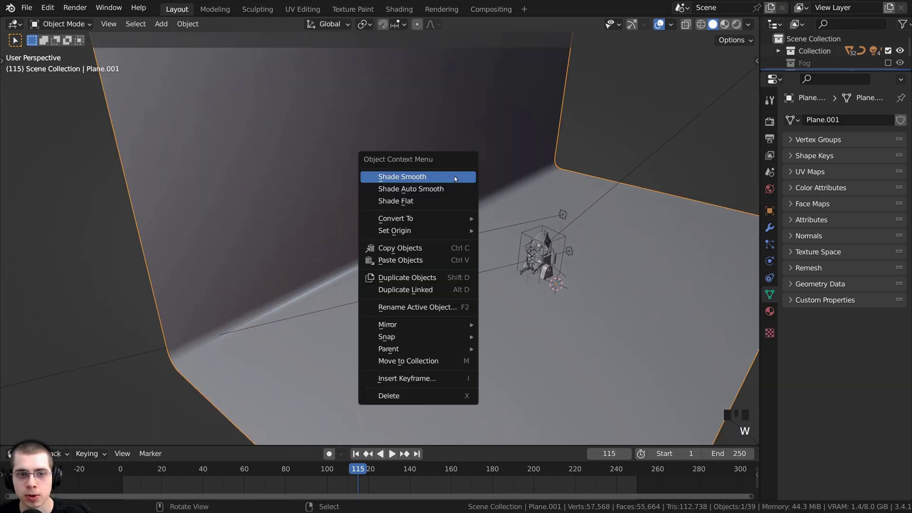
{"action": "left_click", "coordinate": [411, 177]}
{"action": "middle_click_drag", "start_coordinate": [465, 223], "coordinate": [400, 221]}
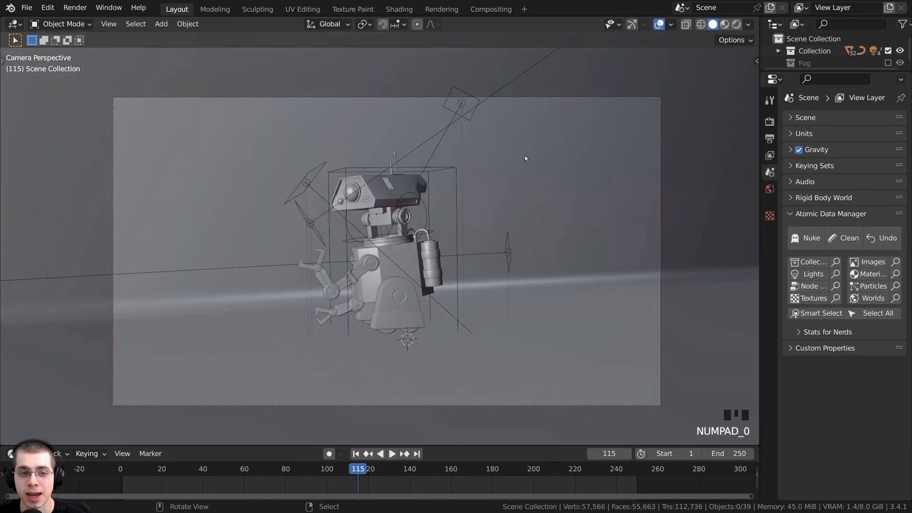
Check the robot and backdrop through the camera, leave the camera view, and open the scene's world settings.
{"action": "key", "text": "KP_0"}
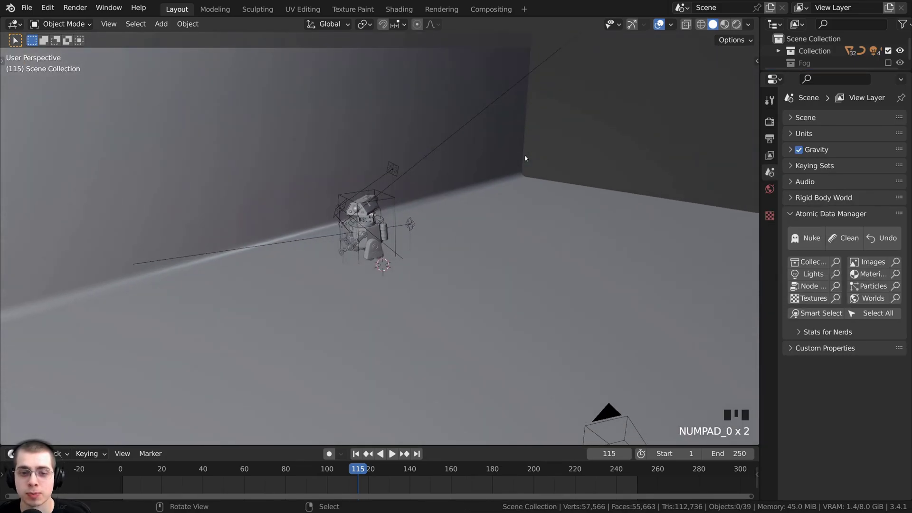
{"action": "scroll", "coordinate": [476, 238], "scroll_direction": "down", "scroll_amount": 1}
{"action": "left_click", "coordinate": [769, 189]}
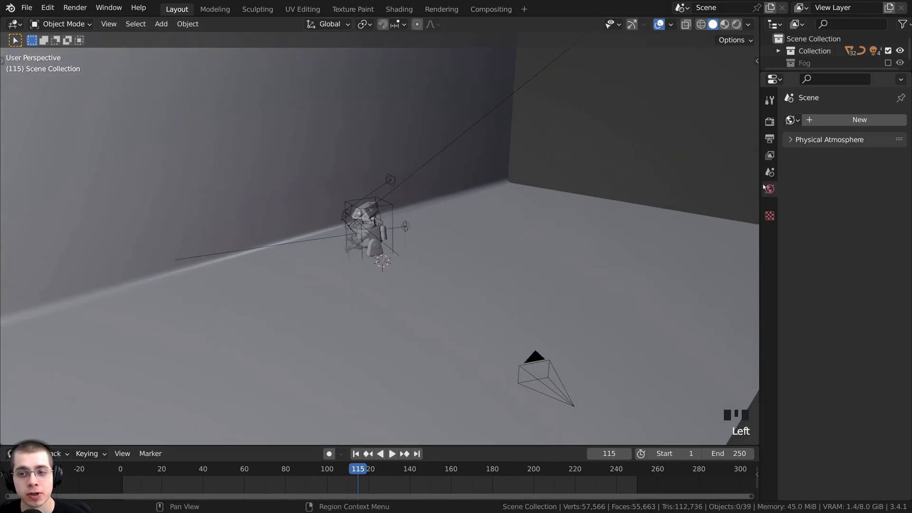
Preview the scene in Rendered shading, framing all objects around the robot and checking the shot through the camera.
{"action": "left_click_drag", "start_coordinate": [760, 183], "coordinate": [704, 183]}
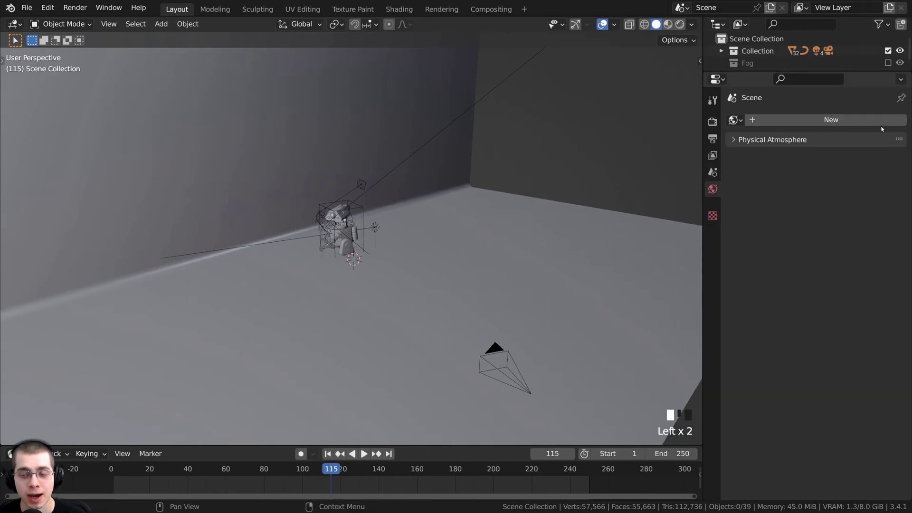
{"action": "key", "text": "z"}
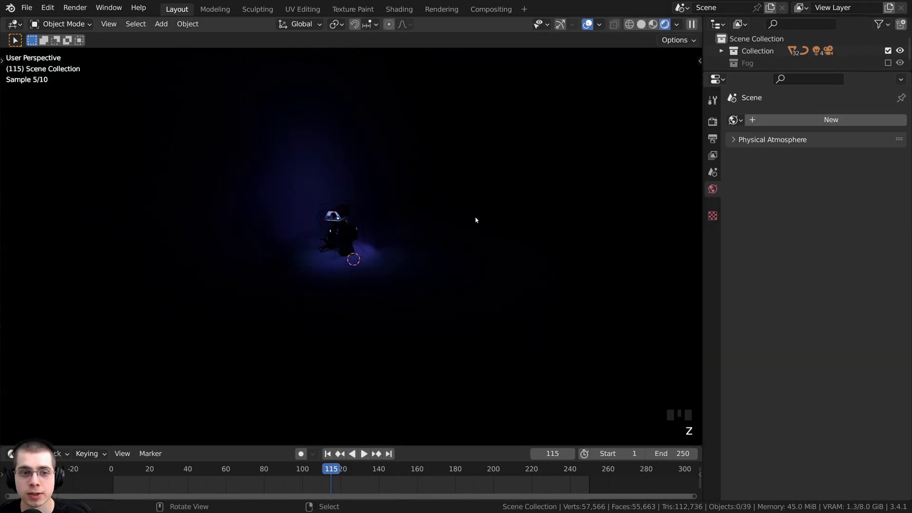
{"action": "scroll", "coordinate": [473, 224], "scroll_direction": "down", "scroll_amount": 2}
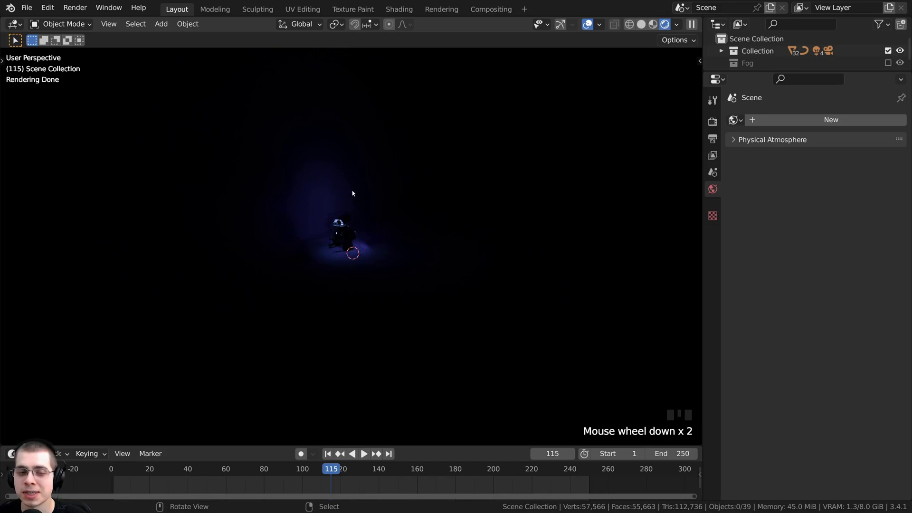
{"action": "right_click", "coordinate": [354, 235]}
{"action": "key", "text": "a"}
{"action": "key", "text": "KP_Decimal"}
{"action": "middle_click_drag", "start_coordinate": [353, 236], "coordinate": [334, 162], "text": "shift"}
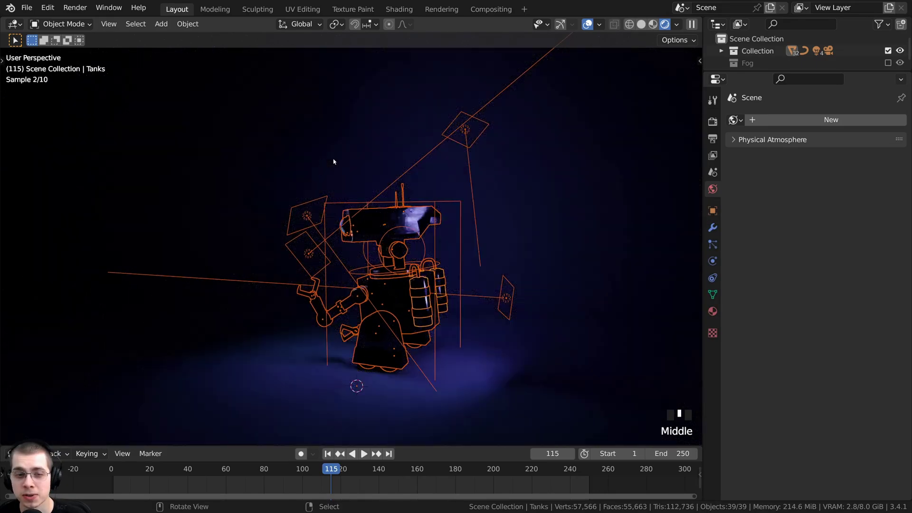
{"action": "left_click", "coordinate": [203, 331]}
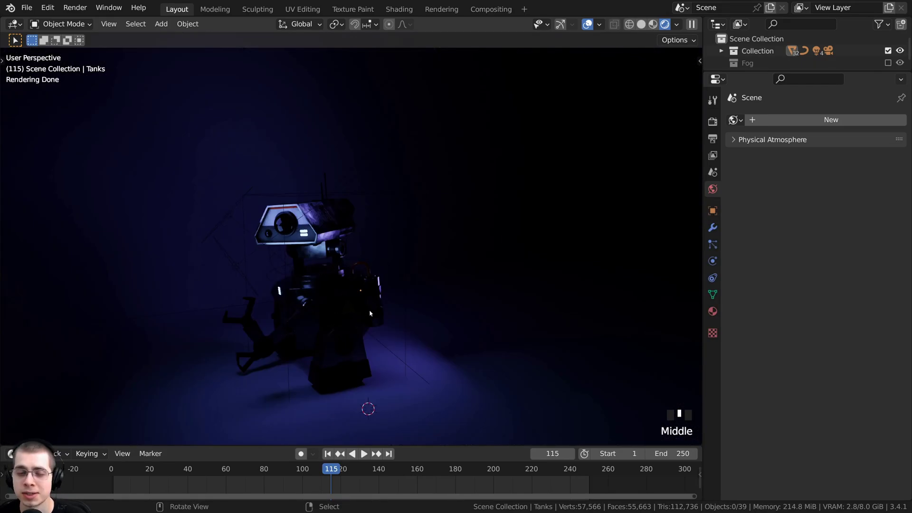
{"action": "key", "text": "KP_0"}
{"action": "middle_click_drag", "start_coordinate": [421, 304], "coordinate": [430, 309], "text": "shift"}
{"action": "scroll", "coordinate": [431, 309], "scroll_direction": "up", "scroll_amount": 1}
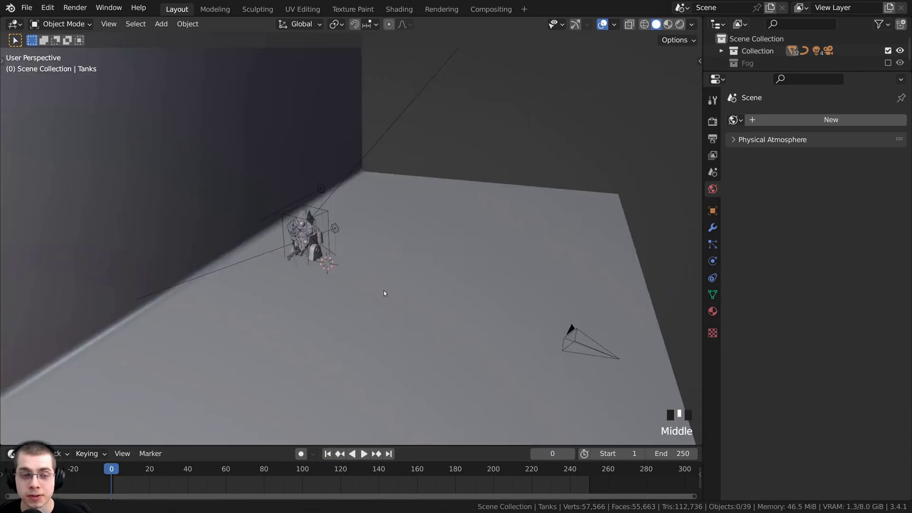
Add a Spot light and move it up above the floor between the robot and the camera.
{"action": "middle_click_drag", "start_coordinate": [384, 289], "coordinate": [381, 295]}
{"action": "middle_click_drag", "start_coordinate": [380, 295], "coordinate": [376, 269], "text": "shift"}
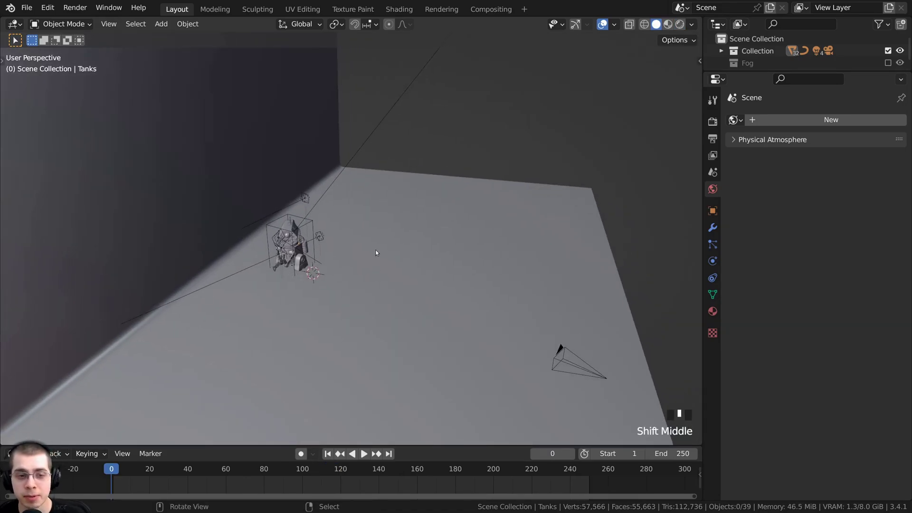
{"action": "key", "text": "shift+a"}
{"action": "mouse_move", "coordinate": [376, 250]}
{"action": "mouse_move", "coordinate": [383, 400]}
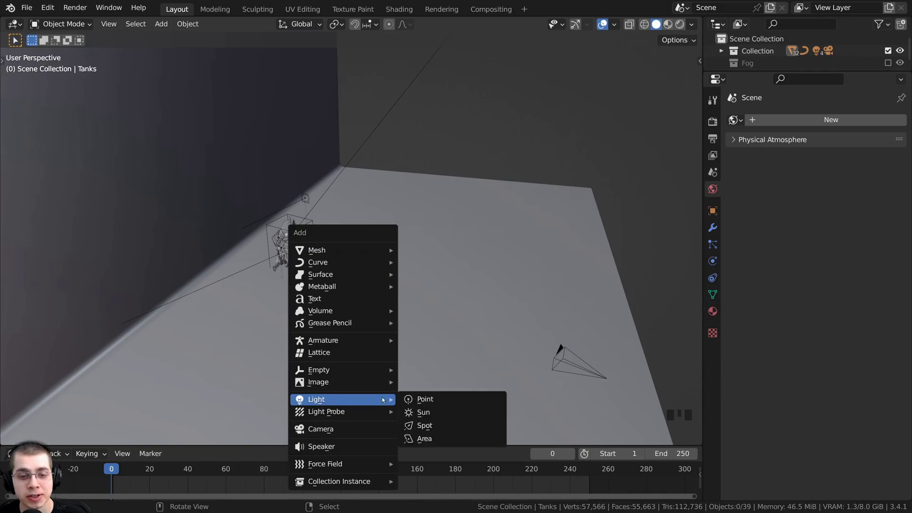
{"action": "left_click", "coordinate": [447, 427]}
{"action": "middle_click_drag", "start_coordinate": [423, 311], "coordinate": [452, 297]}
{"action": "key", "text": "g"}
{"action": "left_click", "coordinate": [581, 197]}
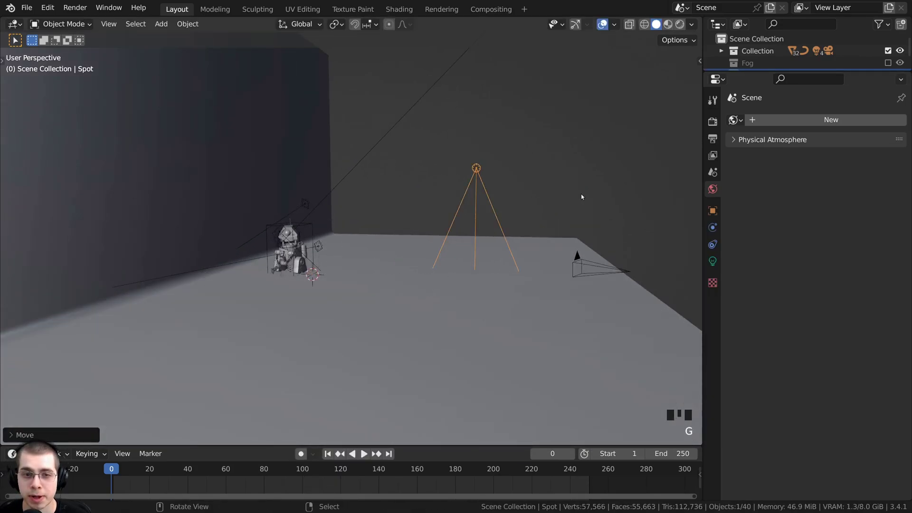
Rotate the spot light about 86° to point at the backdrop wall, scale it, and fine-tune its angle.
{"action": "key", "text": "r"}
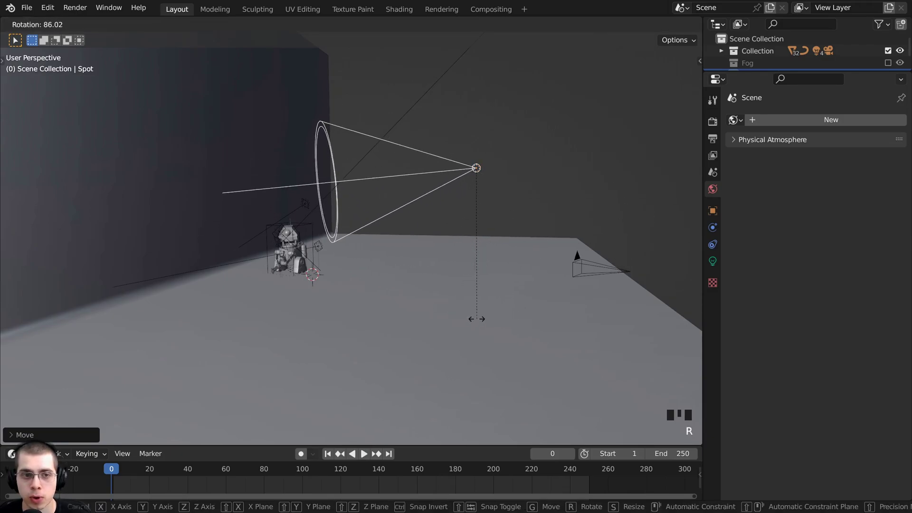
{"action": "left_click", "coordinate": [476, 319]}
{"action": "scroll", "coordinate": [513, 198], "scroll_direction": "down", "scroll_amount": 2}
{"action": "key", "text": "s"}
{"action": "left_click", "coordinate": [596, 207]}
{"action": "key", "text": "r"}
{"action": "left_click", "coordinate": [600, 237]}
Lower the spot light to just above the camera's height and tilt its cone upward toward the wall.
{"action": "key", "text": "g"}
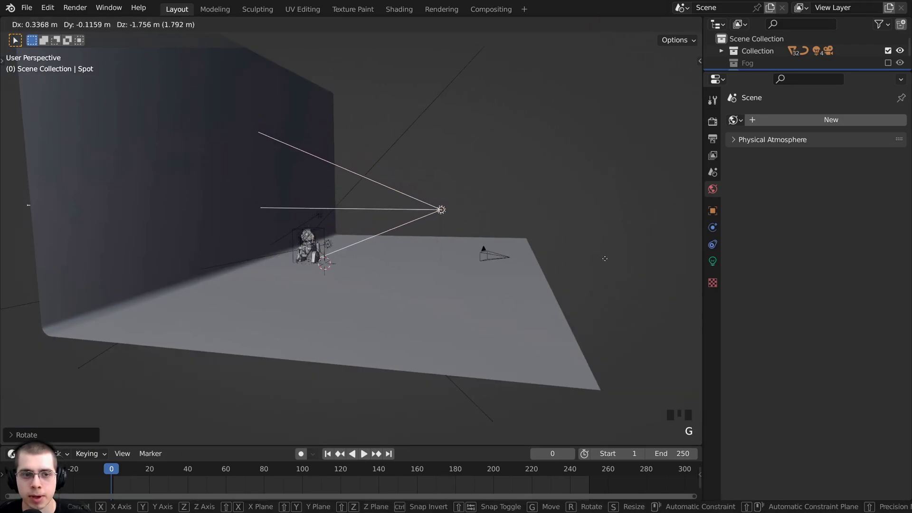
{"action": "left_click", "coordinate": [605, 275]}
{"action": "key", "text": "r"}
{"action": "left_click", "coordinate": [610, 308]}
{"action": "key", "text": "g"}
{"action": "left_click", "coordinate": [619, 324]}
Show the viewport in Rendered shading and freely rotate the spot light to aim at the wall behind the robot.
{"action": "key", "text": "z"}
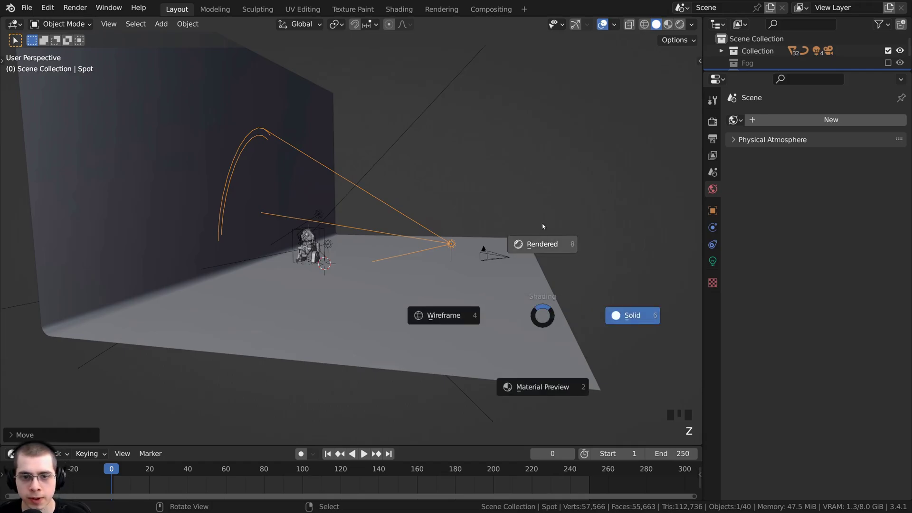
{"action": "middle_click", "coordinate": [541, 224]}
{"action": "scroll", "coordinate": [459, 227], "scroll_direction": "up", "scroll_amount": 2}
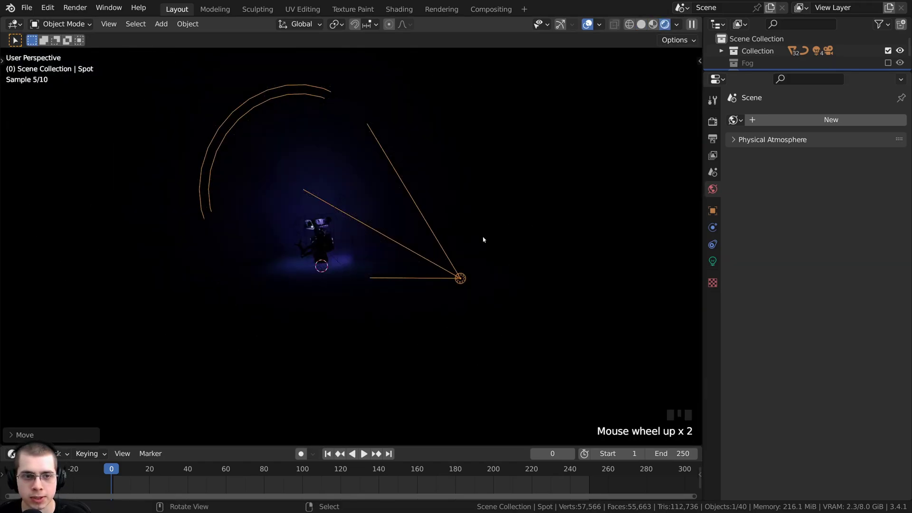
{"action": "key", "text": "r"}
{"action": "key", "text": "r"}
{"action": "left_click", "coordinate": [488, 237]}
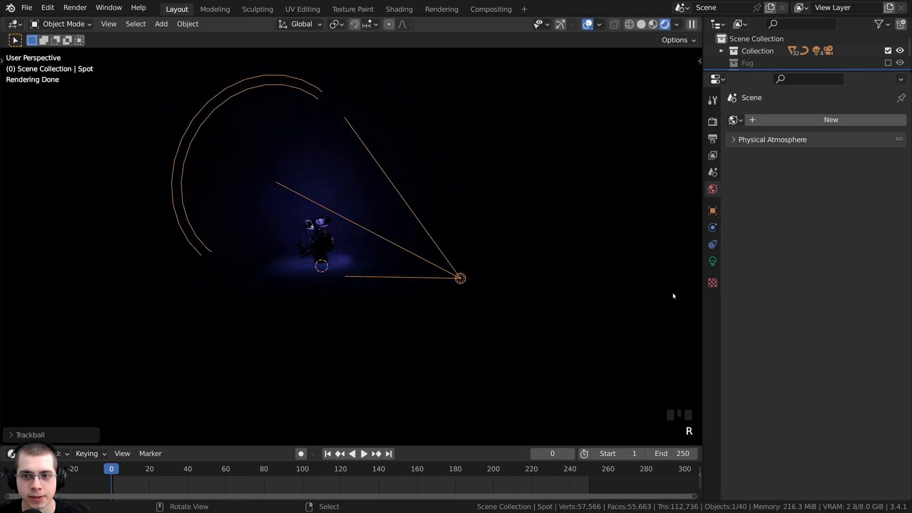
Widen the light's settings area and raise the spot light's power to 538 W.
{"action": "left_click", "coordinate": [712, 261]}
{"action": "left_click_drag", "start_coordinate": [703, 256], "coordinate": [674, 256]}
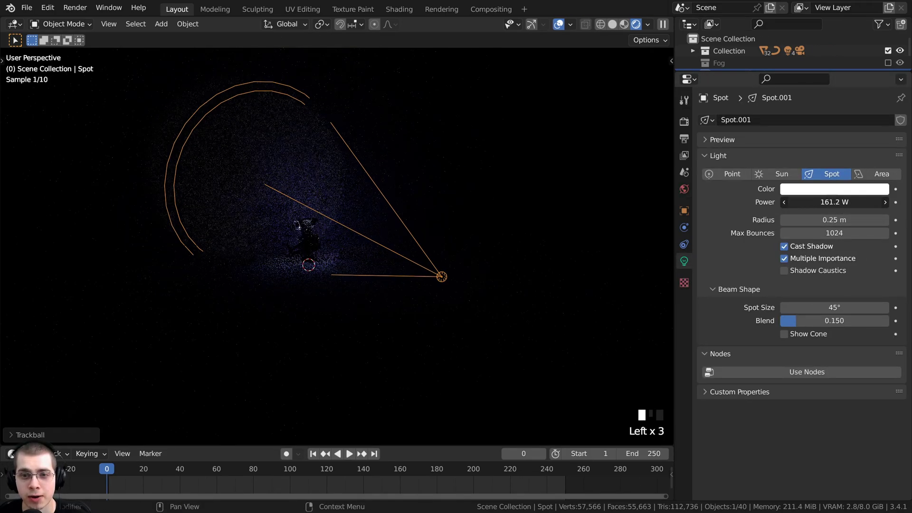
{"action": "left_click_drag", "start_coordinate": [833, 201], "coordinate": [840, 202]}
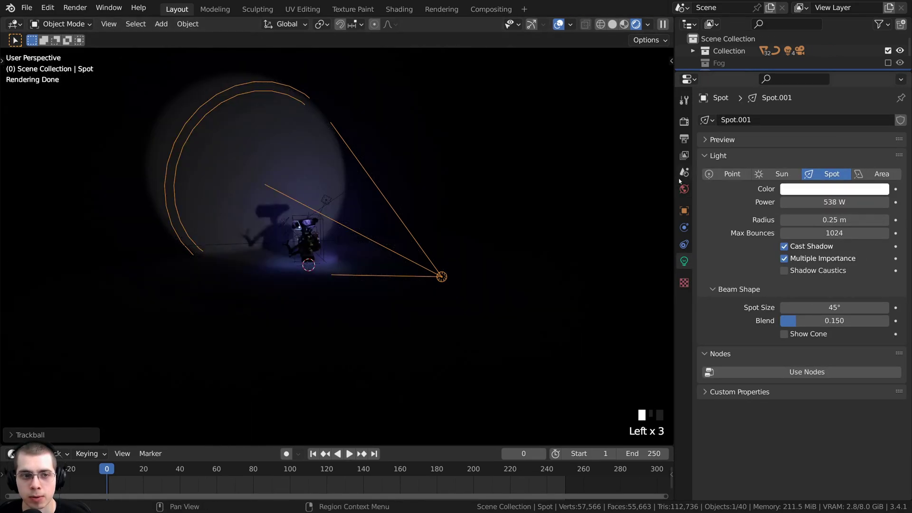
Reposition the spot light lower in front of the robot so its beam crosses the floor and backdrop.
{"action": "left_click", "coordinate": [480, 280]}
{"action": "scroll", "coordinate": [481, 279], "scroll_direction": "up", "scroll_amount": 2}
{"action": "key", "text": "g"}
{"action": "left_click", "coordinate": [412, 313]}
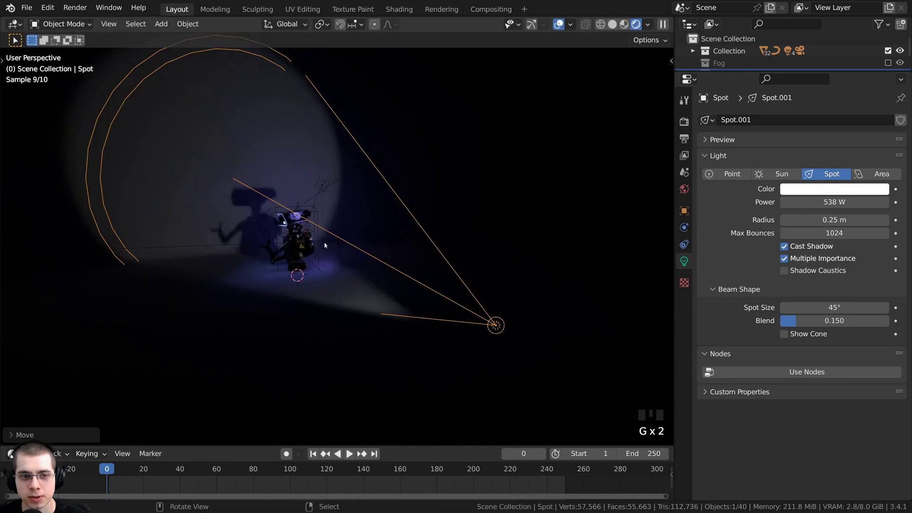
{"action": "key", "text": "g"}
{"action": "left_click", "coordinate": [360, 305]}
Fine-tune the spot light's aim with trackball rotations so its circle falls on the wall around the robot.
{"action": "middle_click_drag", "start_coordinate": [371, 269], "coordinate": [319, 267]}
{"action": "middle_click_drag", "start_coordinate": [319, 267], "coordinate": [329, 285], "text": "shift"}
{"action": "scroll", "coordinate": [330, 285], "scroll_direction": "up", "scroll_amount": 1}
{"action": "key", "text": "r"}
{"action": "key", "text": "r"}
{"action": "left_click", "coordinate": [336, 286]}
{"action": "key", "text": "r"}
{"action": "key", "text": "r"}
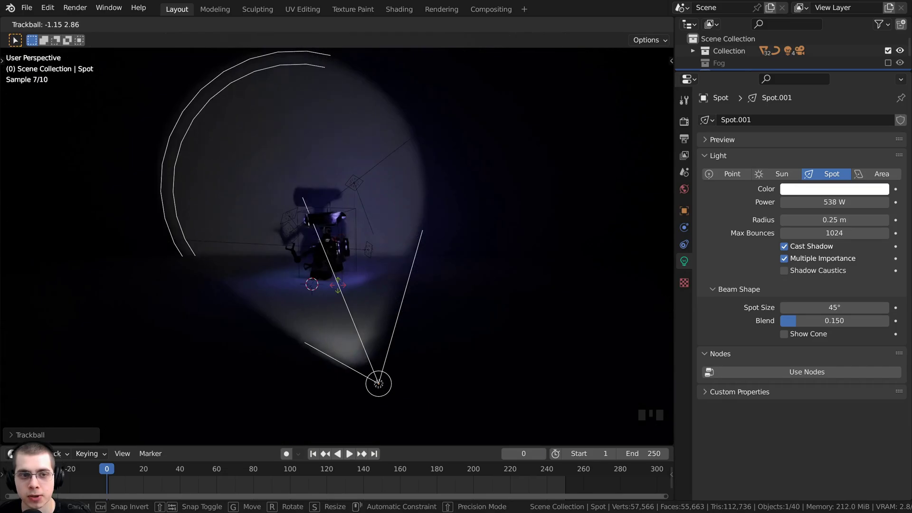
{"action": "left_click", "coordinate": [315, 296]}
{"action": "middle_click_drag", "start_coordinate": [315, 296], "coordinate": [351, 99]}
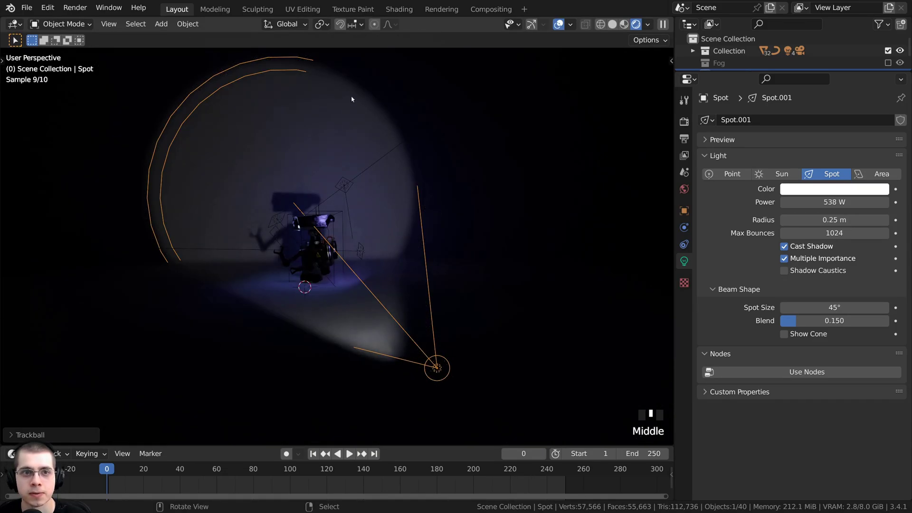
Switch to the Shading workspace, enlarge the node editor, and show the lit robot in Rendered viewport shading.
{"action": "left_click", "coordinate": [399, 9]}
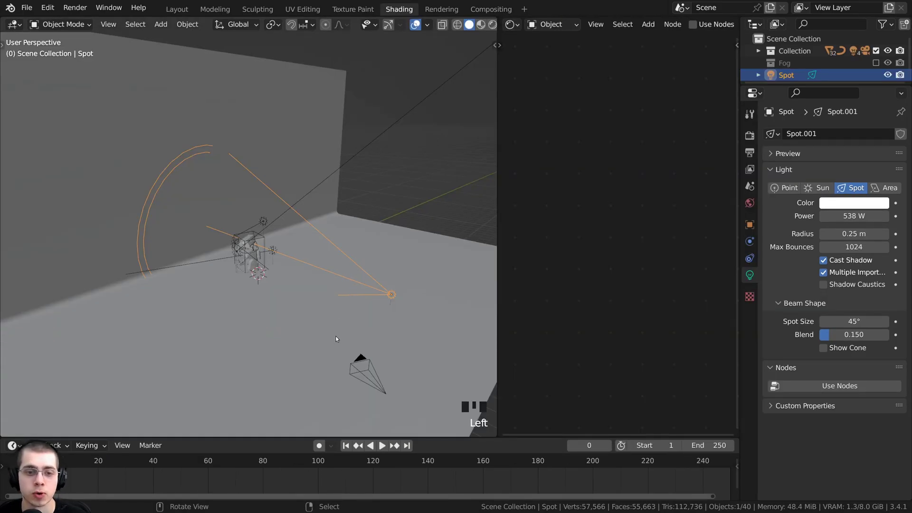
{"action": "left_click_drag", "start_coordinate": [497, 252], "coordinate": [328, 252]}
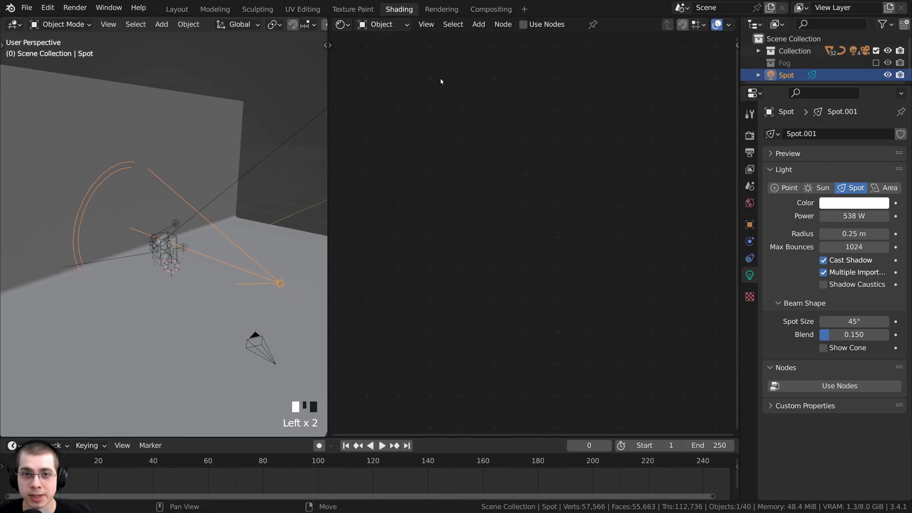
{"action": "middle_click_drag", "start_coordinate": [252, 312], "coordinate": [195, 322]}
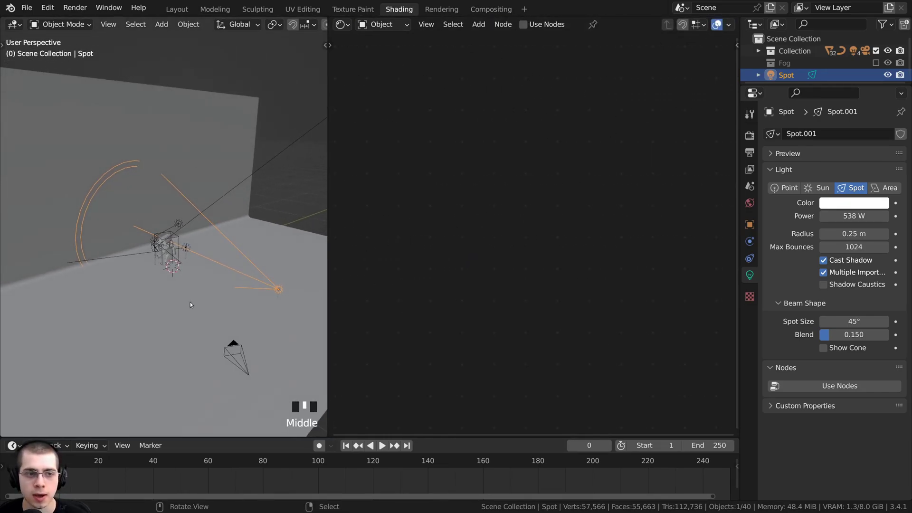
{"action": "key", "text": "z"}
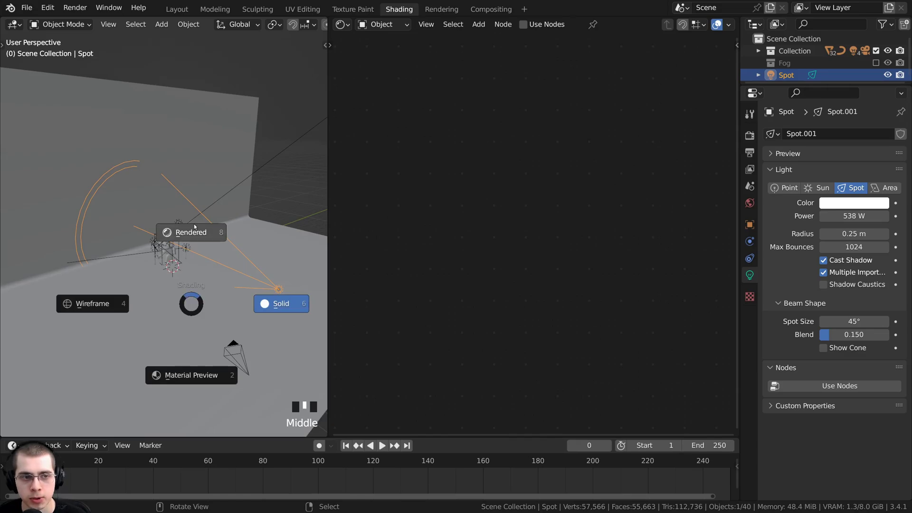
{"action": "left_click", "coordinate": [195, 226]}
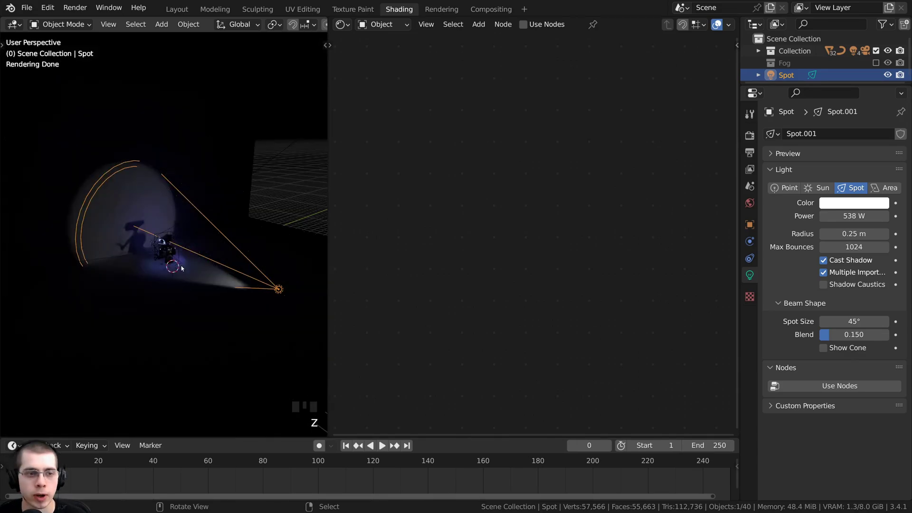
{"action": "middle_click_drag", "start_coordinate": [244, 334], "coordinate": [231, 264], "text": "shift"}
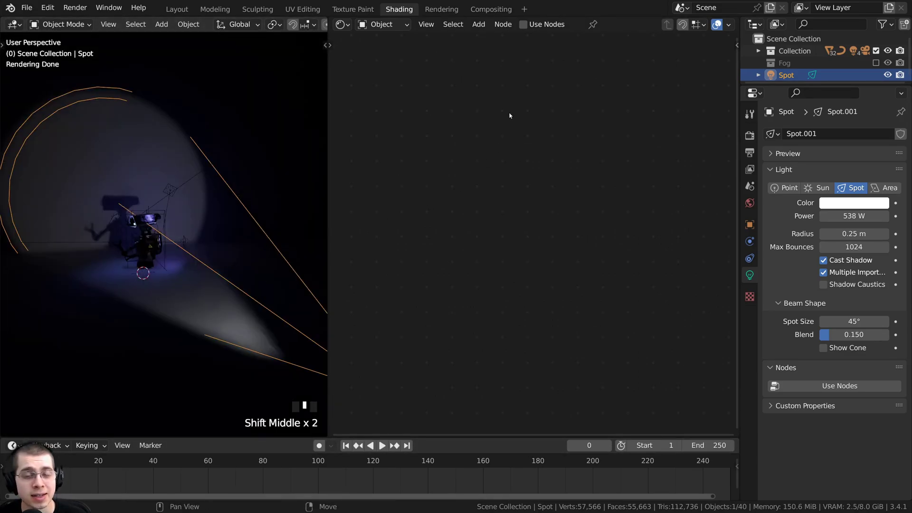
Enable Use Nodes for the spot light and set its Emission strength to 14.2.
{"action": "left_click", "coordinate": [523, 24]}
{"action": "scroll", "coordinate": [461, 247], "scroll_direction": "up", "scroll_amount": 3}
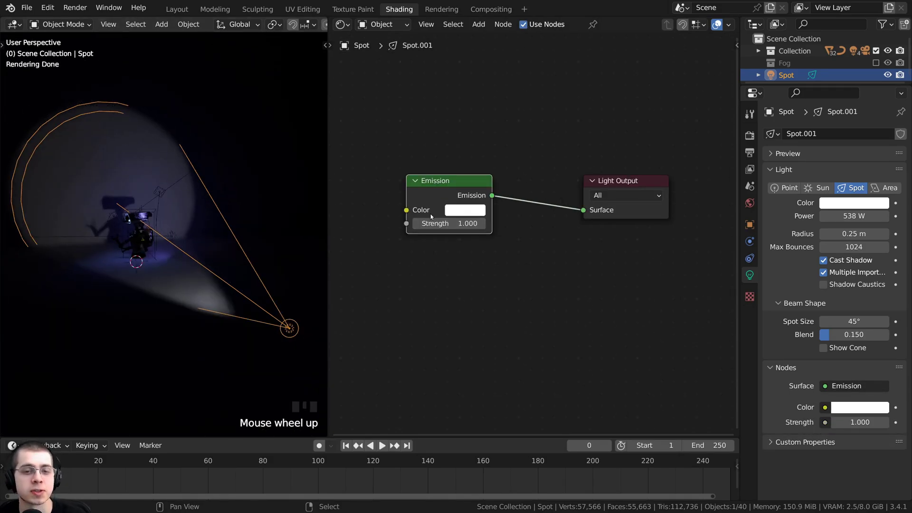
{"action": "left_click_drag", "start_coordinate": [441, 223], "coordinate": [178, 192]}
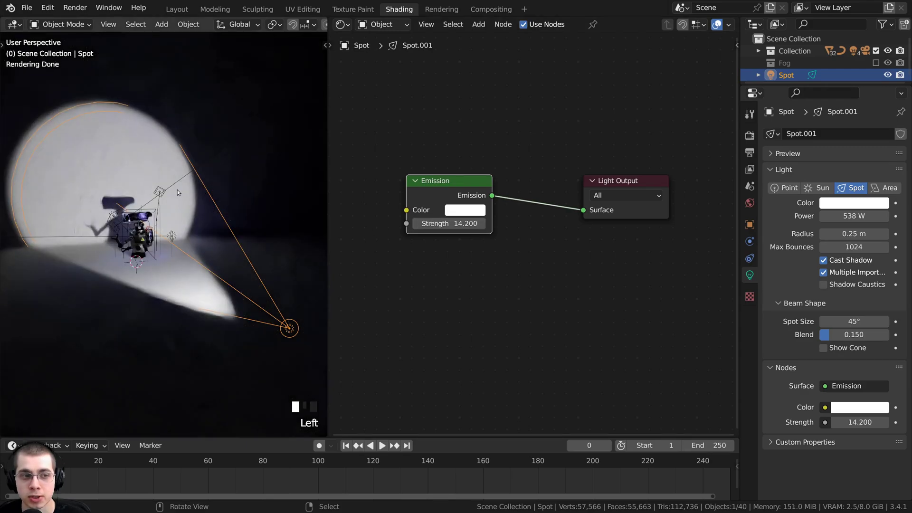
Set the Emission color to light blue with hue 0.638 and saturation 0.745.
{"action": "left_click", "coordinate": [453, 213]}
{"action": "left_click", "coordinate": [509, 68]}
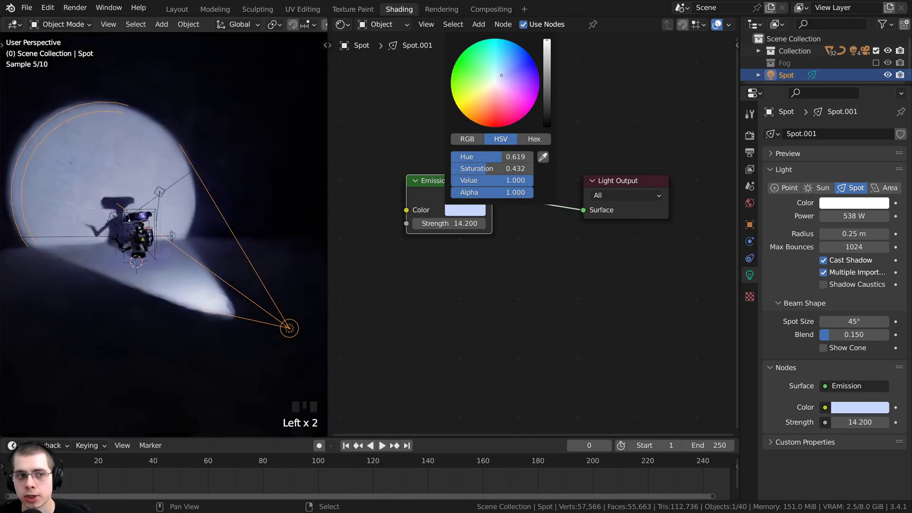
{"action": "middle_click_drag", "start_coordinate": [478, 284], "coordinate": [481, 286]}
{"action": "middle_click_drag", "start_coordinate": [481, 285], "coordinate": [573, 291]}
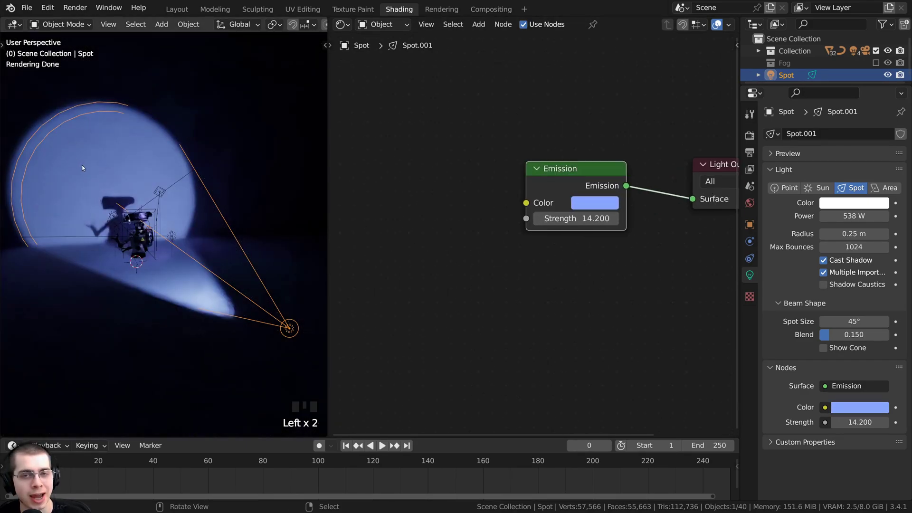
{"action": "middle_click_drag", "start_coordinate": [483, 126], "coordinate": [503, 137]}
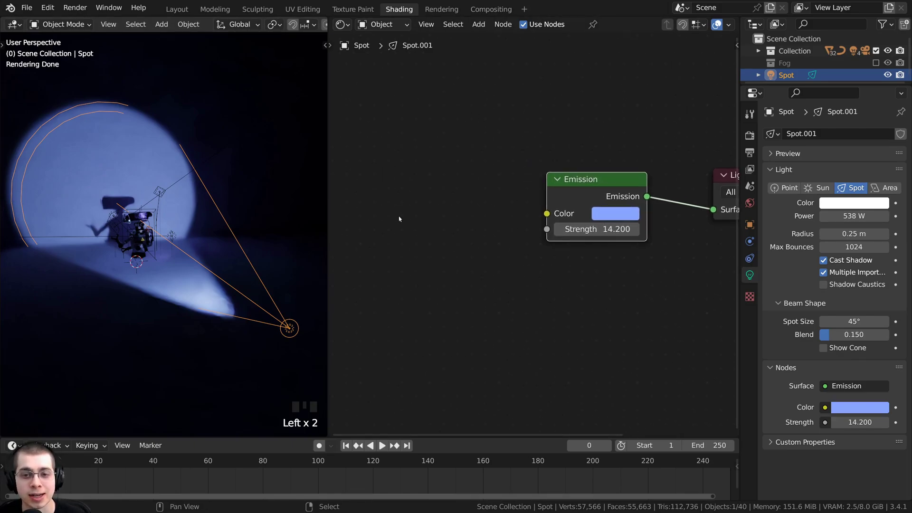
{"action": "left_click", "coordinate": [606, 217]}
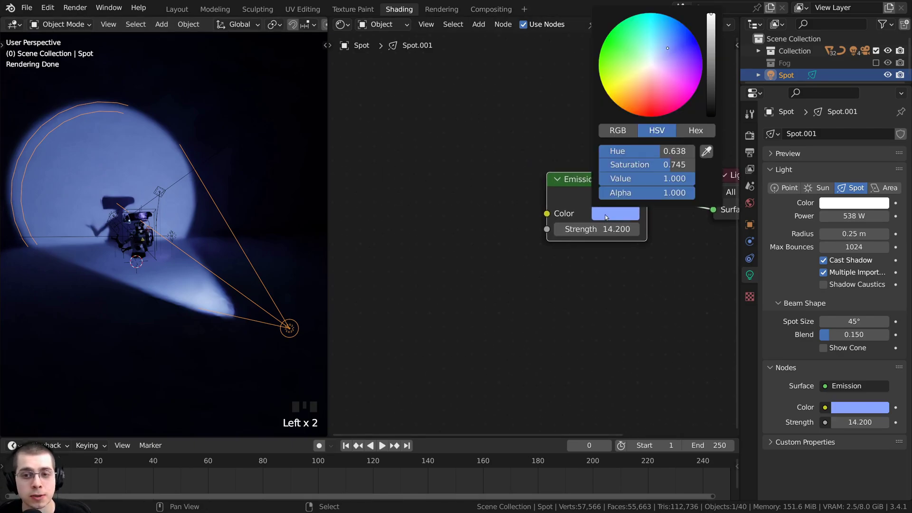
{"action": "left_click_drag", "start_coordinate": [663, 51], "coordinate": [674, 35]}
{"action": "right_click", "coordinate": [674, 34]}
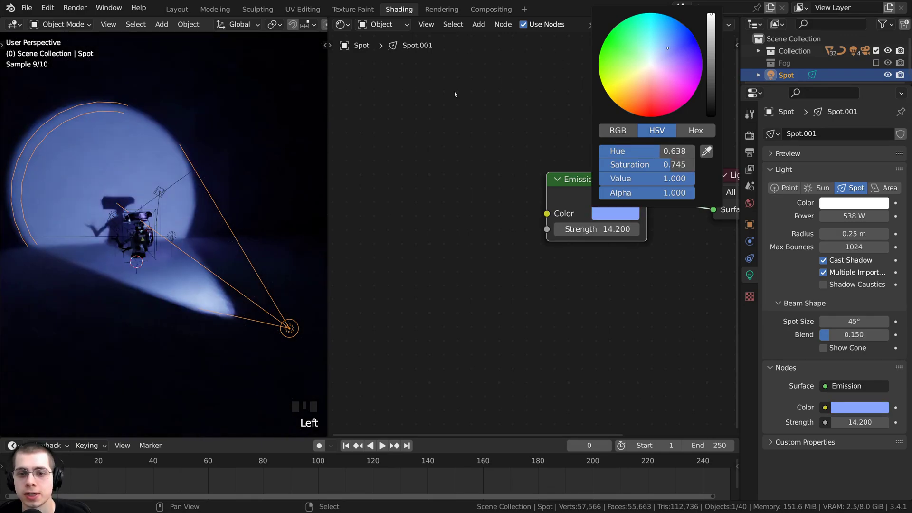
Add an Image Texture node and connect its Color output to the Emission node's Color input.
{"action": "middle_click_drag", "start_coordinate": [428, 127], "coordinate": [438, 132]}
{"action": "key", "text": "shift+a"}
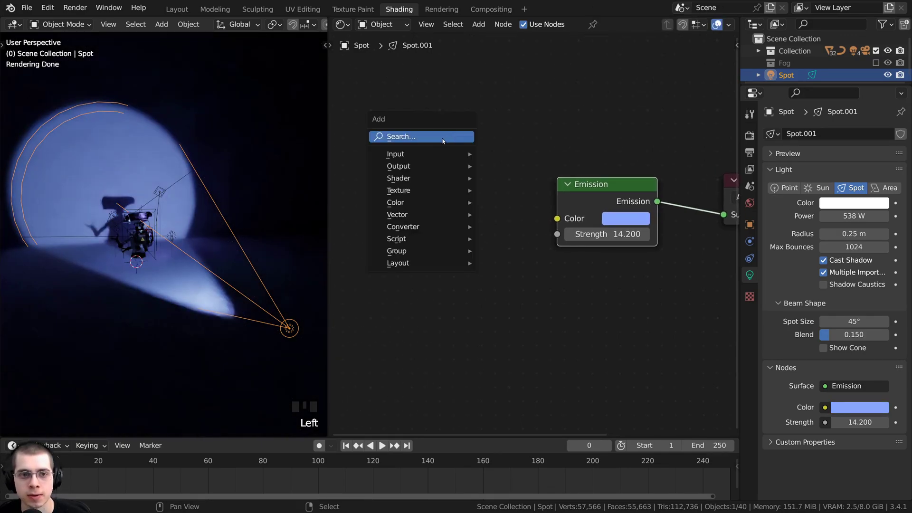
{"action": "left_click", "coordinate": [452, 136]}
{"action": "type", "text": "ima"}
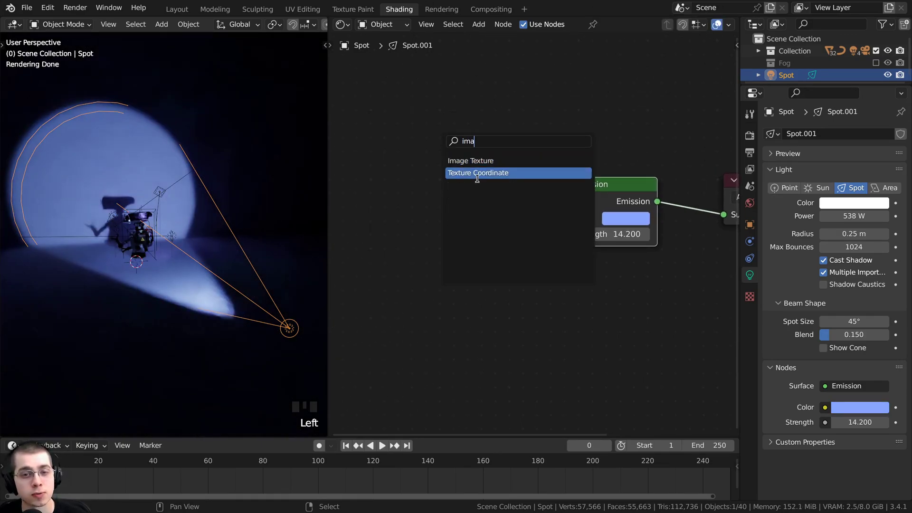
{"action": "left_click", "coordinate": [477, 163]}
{"action": "scroll", "coordinate": [477, 165], "scroll_direction": "down", "scroll_amount": 2}
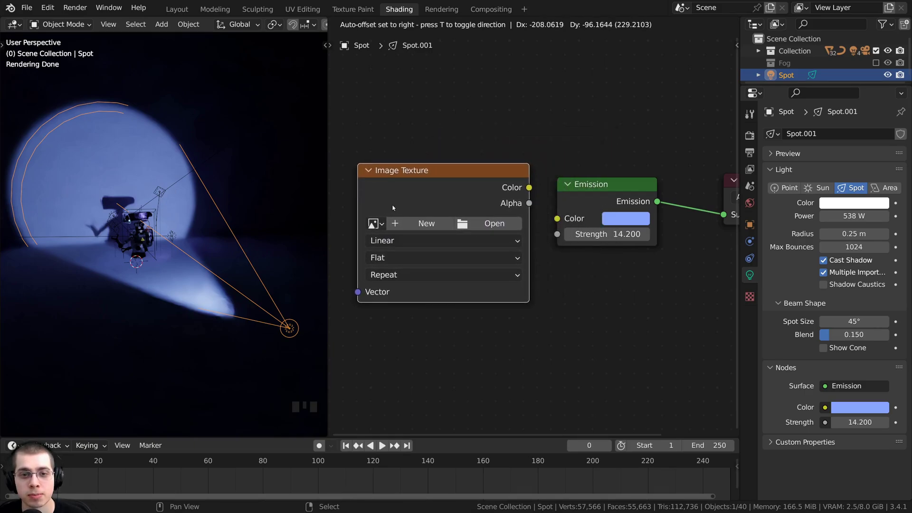
{"action": "left_click", "coordinate": [472, 198]}
{"action": "scroll", "coordinate": [471, 198], "scroll_direction": "up", "scroll_amount": 1}
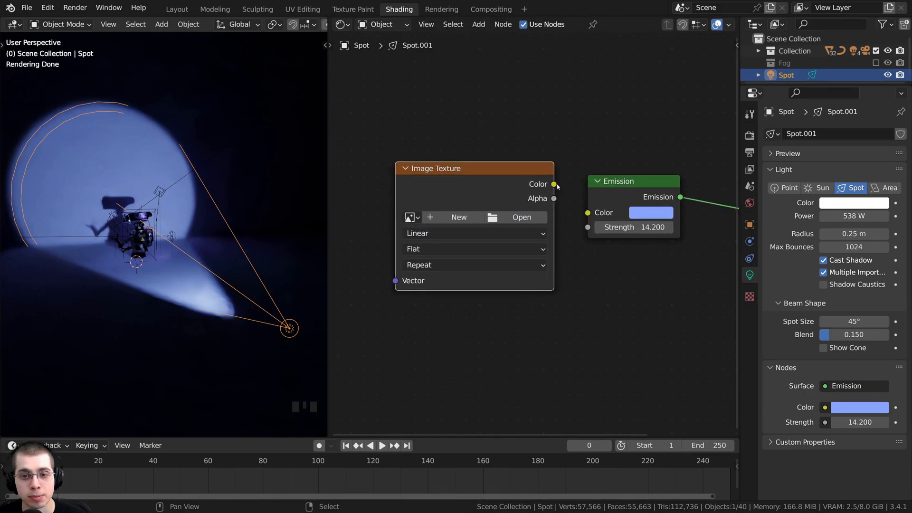
{"action": "left_click_drag", "start_coordinate": [554, 185], "coordinate": [586, 215]}
{"action": "left_click_drag", "start_coordinate": [619, 194], "coordinate": [631, 193]}
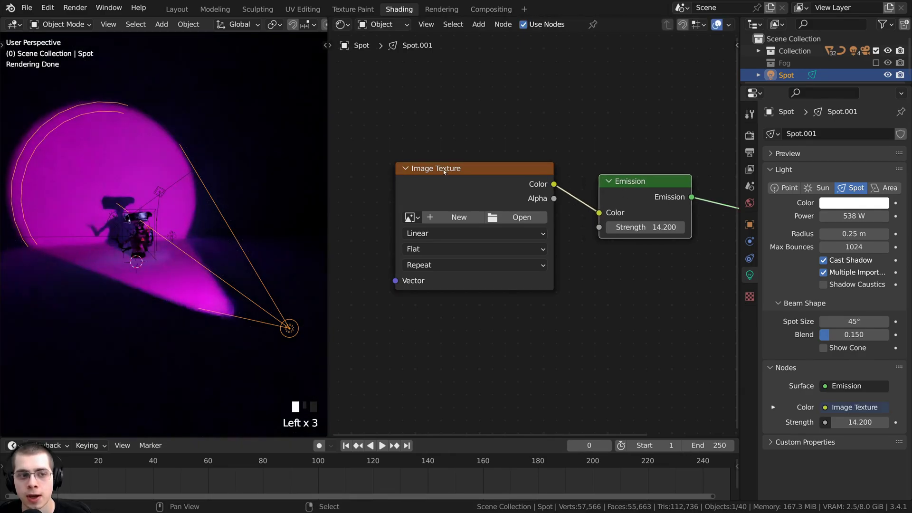
Load background-3581188.jpg from the Pixabay Files folder into the Image Texture node.
{"action": "left_click", "coordinate": [508, 216]}
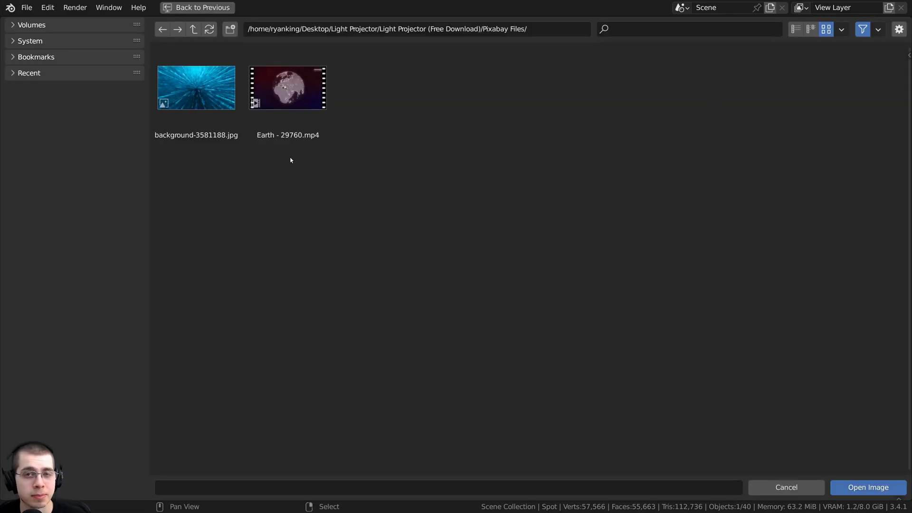
{"action": "left_click", "coordinate": [196, 93]}
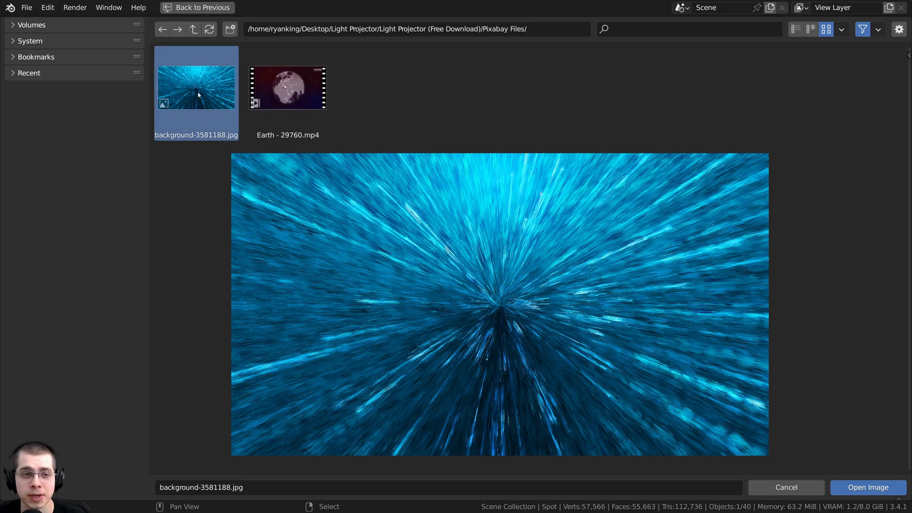
{"action": "left_click", "coordinate": [287, 111]}
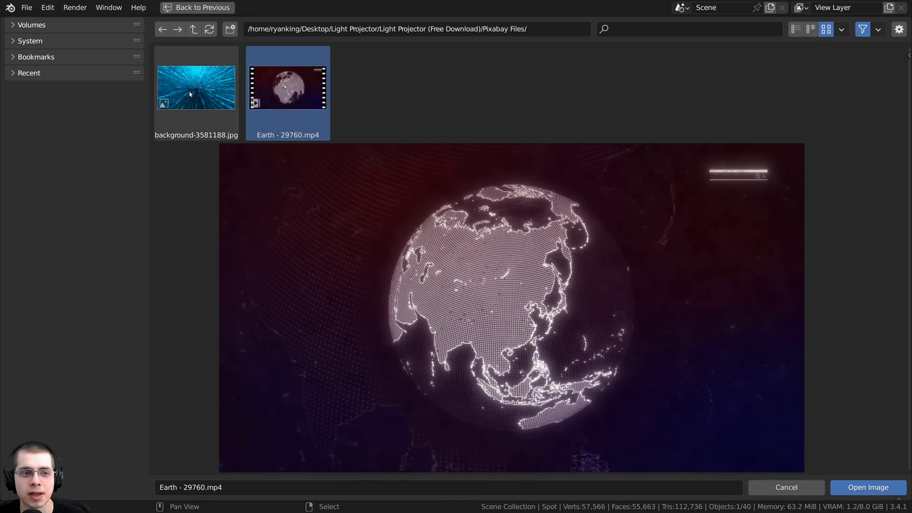
{"action": "left_click", "coordinate": [204, 100]}
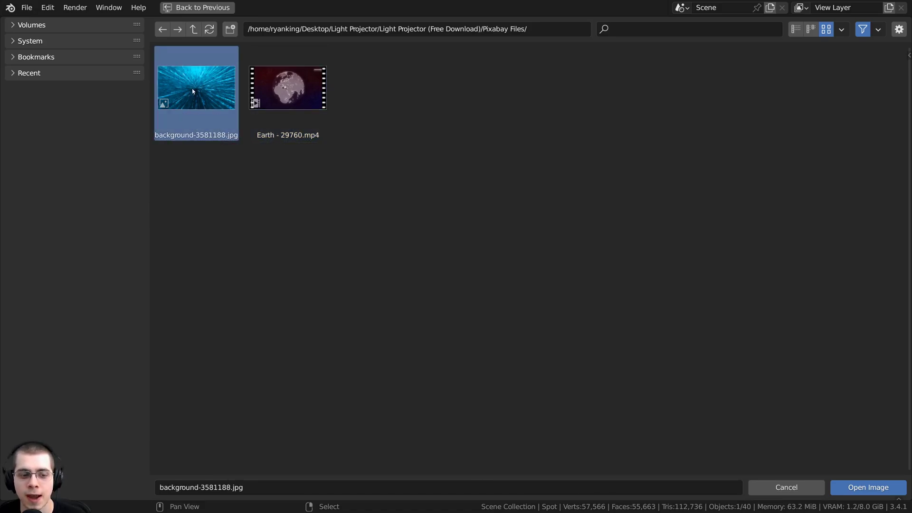
{"action": "left_click", "coordinate": [859, 489]}
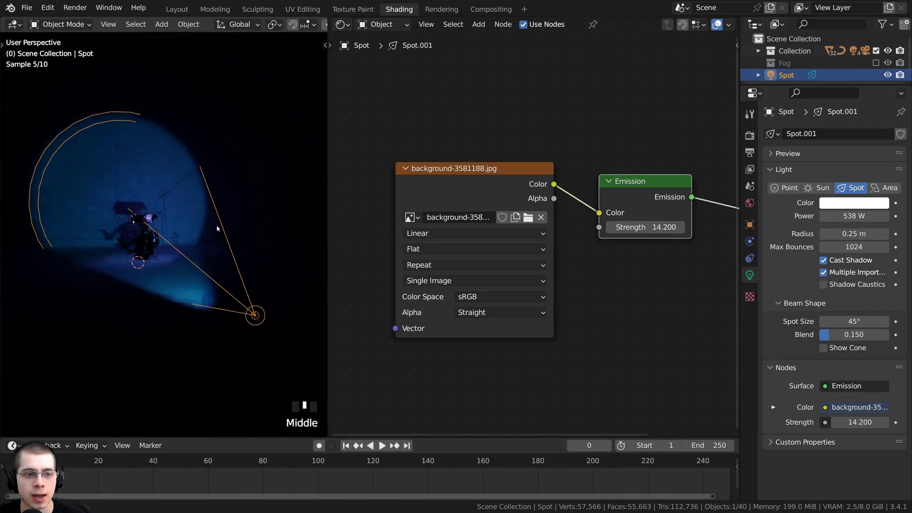
Raise the spot light's Emission strength to 27.4.
{"action": "middle_click_drag", "start_coordinate": [573, 255], "coordinate": [512, 246]}
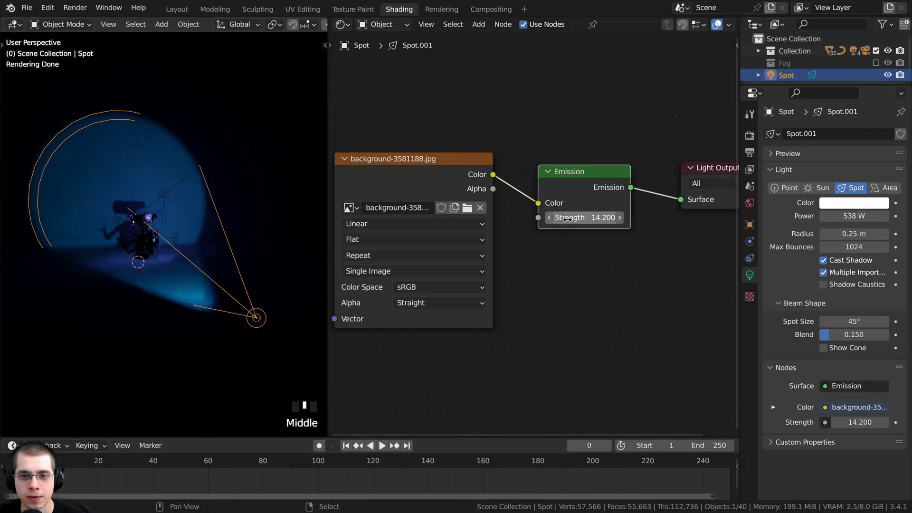
{"action": "left_click_drag", "start_coordinate": [584, 216], "coordinate": [616, 217]}
{"action": "middle_click_drag", "start_coordinate": [190, 142], "coordinate": [174, 135]}
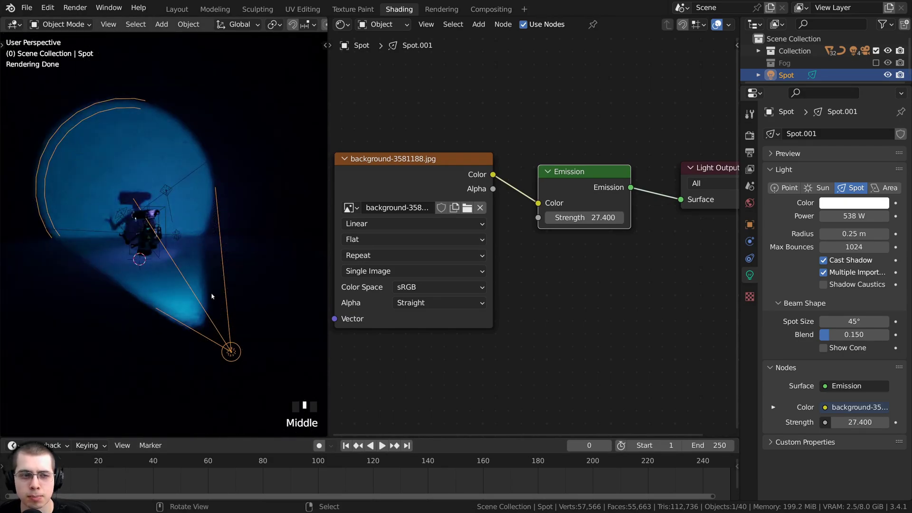
{"action": "middle_click_drag", "start_coordinate": [361, 175], "coordinate": [432, 169]}
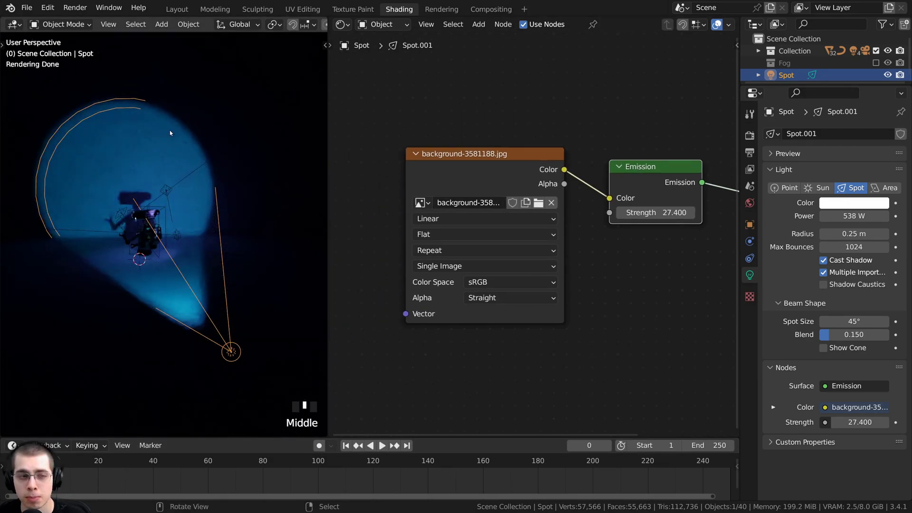
{"action": "middle_click_drag", "start_coordinate": [333, 167], "coordinate": [358, 145]}
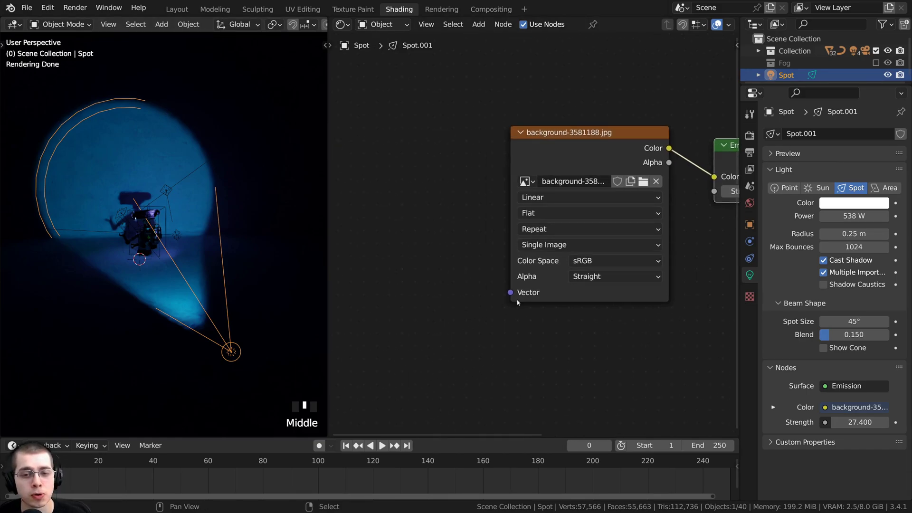
{"action": "left_click_drag", "start_coordinate": [509, 292], "coordinate": [446, 176]}
{"action": "left_click", "coordinate": [435, 153]}
{"action": "middle_click_drag", "start_coordinate": [502, 167], "coordinate": [432, 189]}
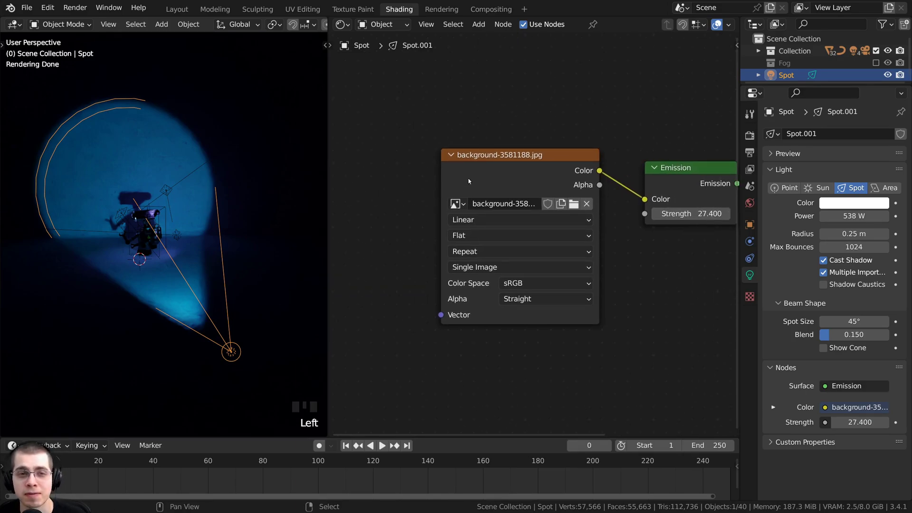
{"action": "left_click", "coordinate": [47, 7]}
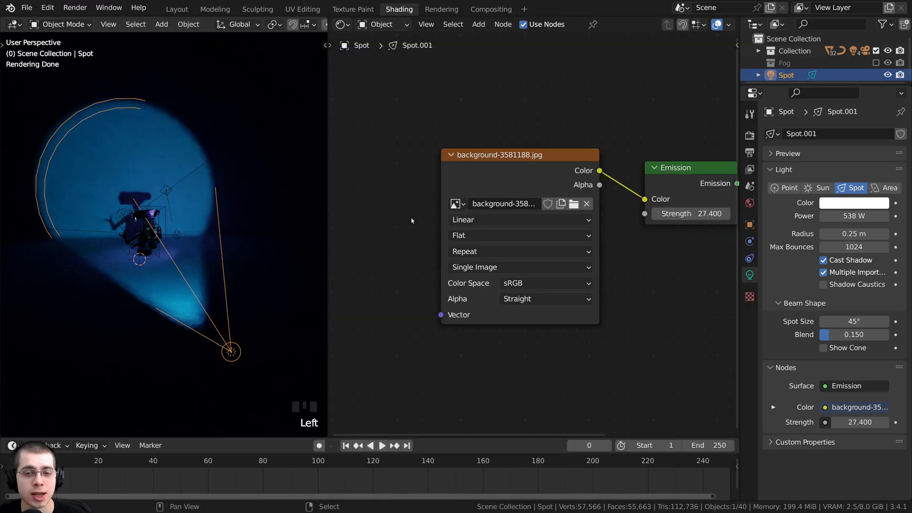
Add Texture Coordinate and Mapping nodes to the image texture with the Node Wrangler texture setup.
{"action": "left_click_drag", "start_coordinate": [508, 165], "coordinate": [525, 147]}
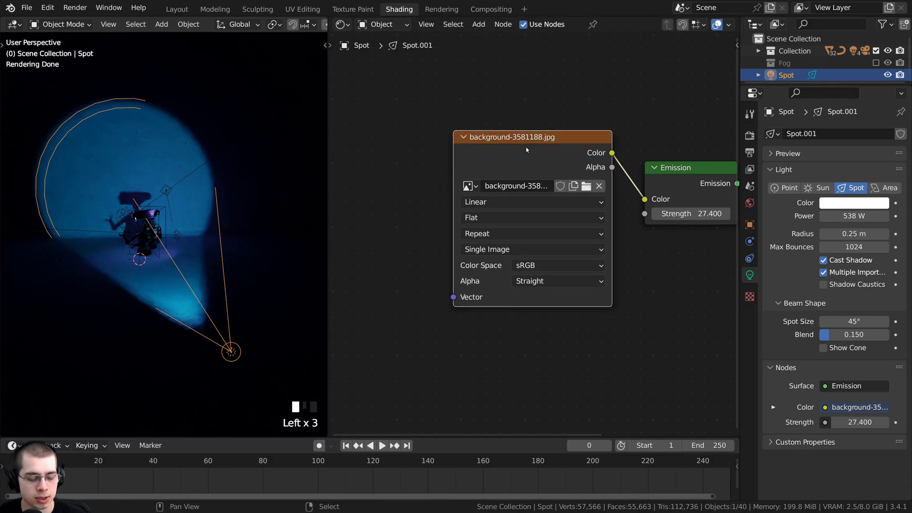
{"action": "key", "text": "ctrl+t"}
{"action": "middle_click_drag", "start_coordinate": [404, 181], "coordinate": [508, 188]}
{"action": "scroll", "coordinate": [500, 195], "scroll_direction": "down", "scroll_amount": 3}
{"action": "key", "text": "a"}
{"action": "middle_click_drag", "start_coordinate": [422, 206], "coordinate": [430, 207]}
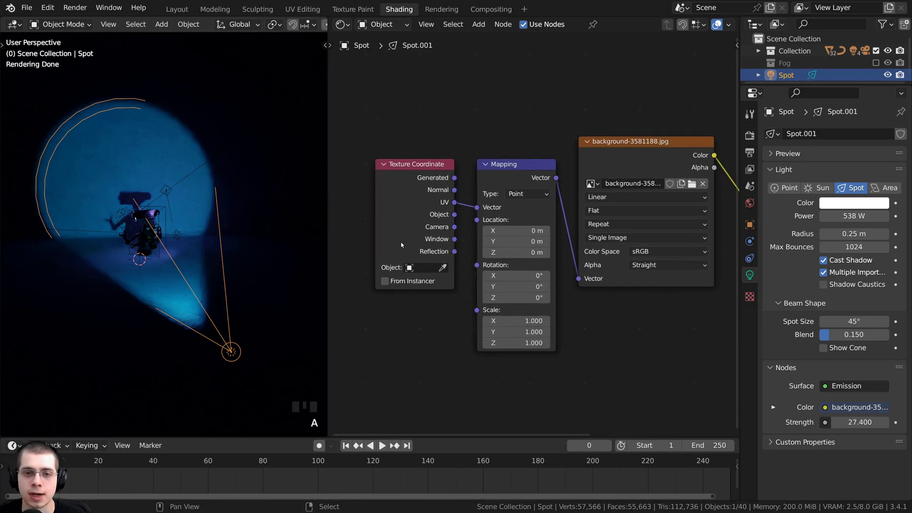
{"action": "left_click", "coordinate": [418, 267]}
{"action": "scroll", "coordinate": [429, 181], "scroll_direction": "up", "scroll_amount": 2}
{"action": "key", "text": "ctrl+z"}
{"action": "key", "text": "ctrl+z"}
{"action": "key", "text": "ctrl+z"}
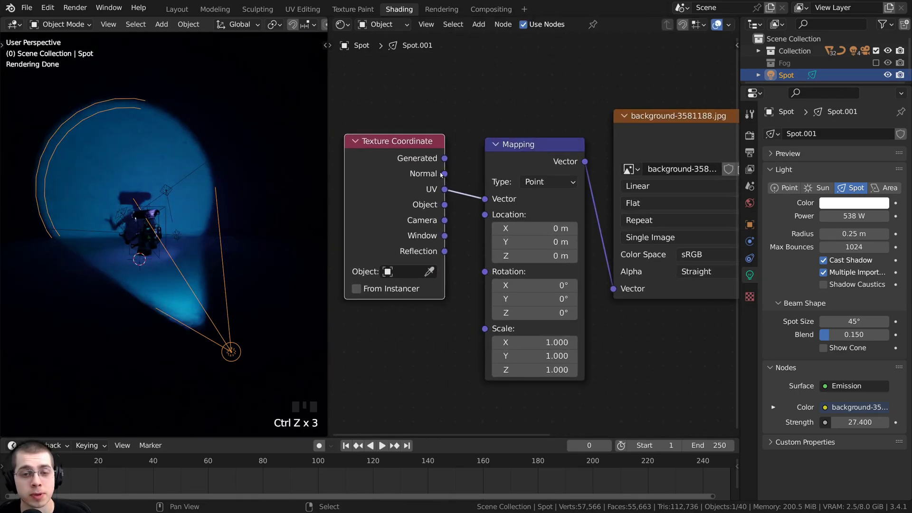
Connect the Texture Coordinate node's Normal output to the Mapping Vector input and place the Mapping node closer to it.
{"action": "left_click_drag", "start_coordinate": [444, 173], "coordinate": [483, 199]}
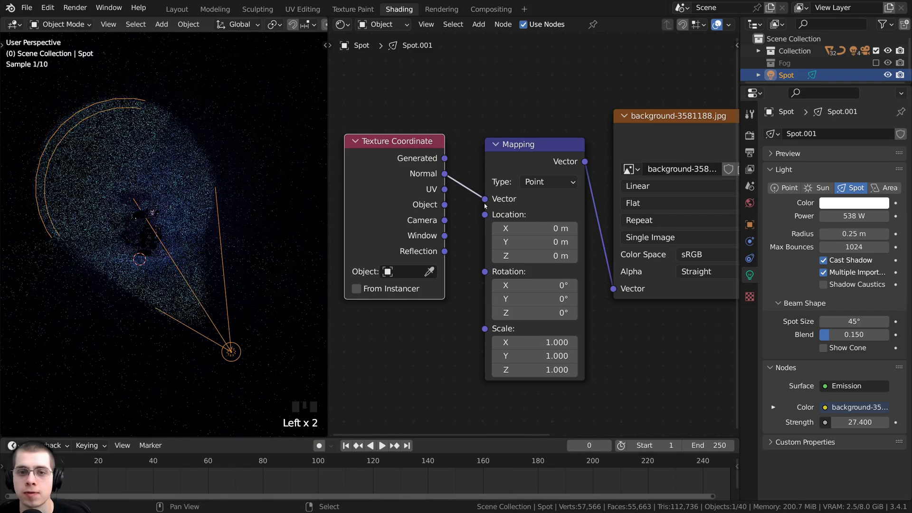
{"action": "left_click_drag", "start_coordinate": [537, 144], "coordinate": [525, 141]}
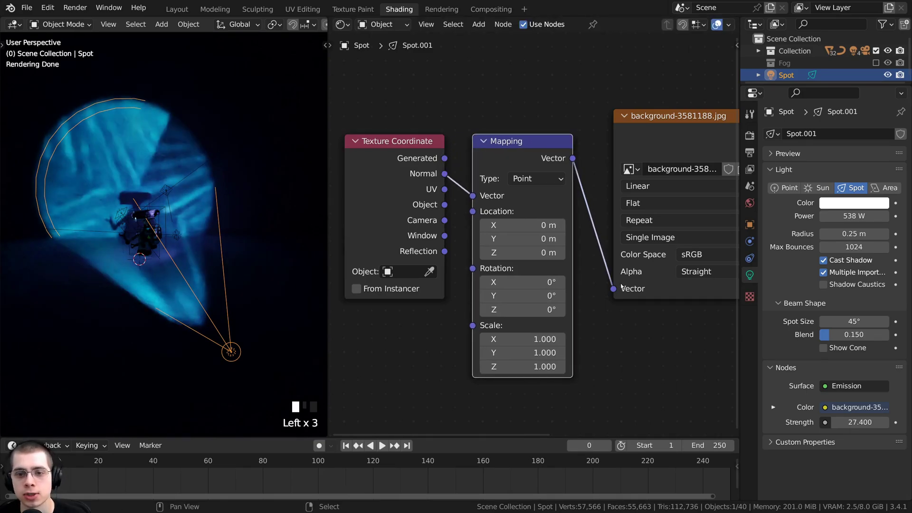
{"action": "middle_click_drag", "start_coordinate": [622, 185], "coordinate": [609, 185]}
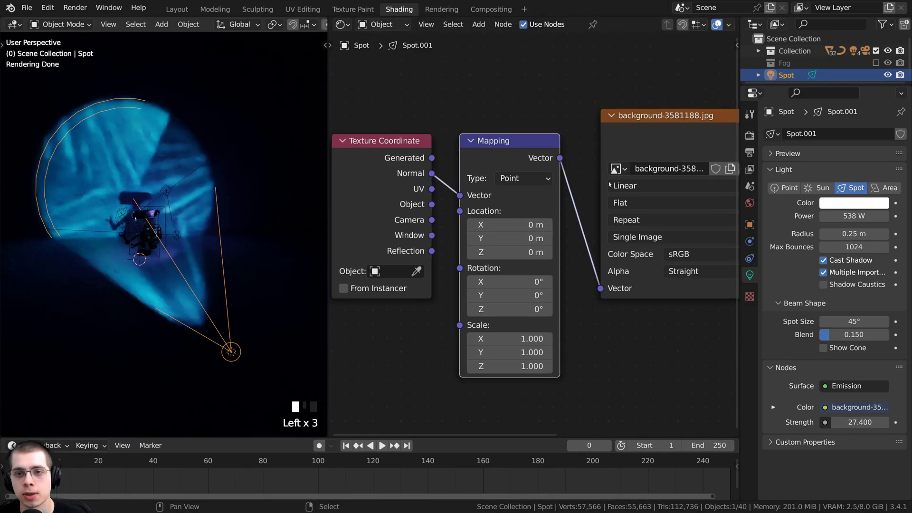
Try different location, rotation and scale values in the Mapping node, cancelling each change.
{"action": "left_click", "coordinate": [492, 155]}
{"action": "left_click_drag", "start_coordinate": [507, 225], "coordinate": [480, 238], "text": "shift"}
{"action": "right_click", "coordinate": [507, 225]}
{"action": "right_click", "coordinate": [507, 238]}
{"action": "left_click_drag", "start_coordinate": [506, 294], "coordinate": [515, 295]}
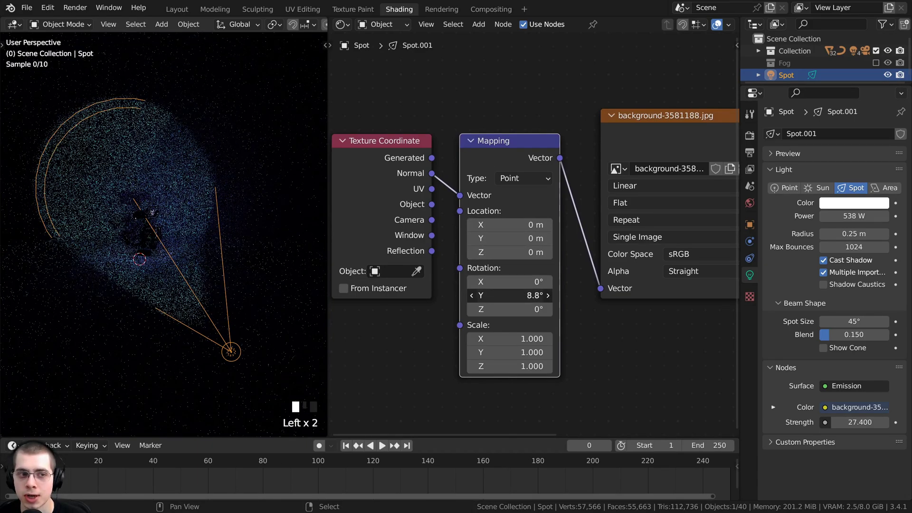
{"action": "left_click_drag", "start_coordinate": [508, 351], "coordinate": [546, 352]}
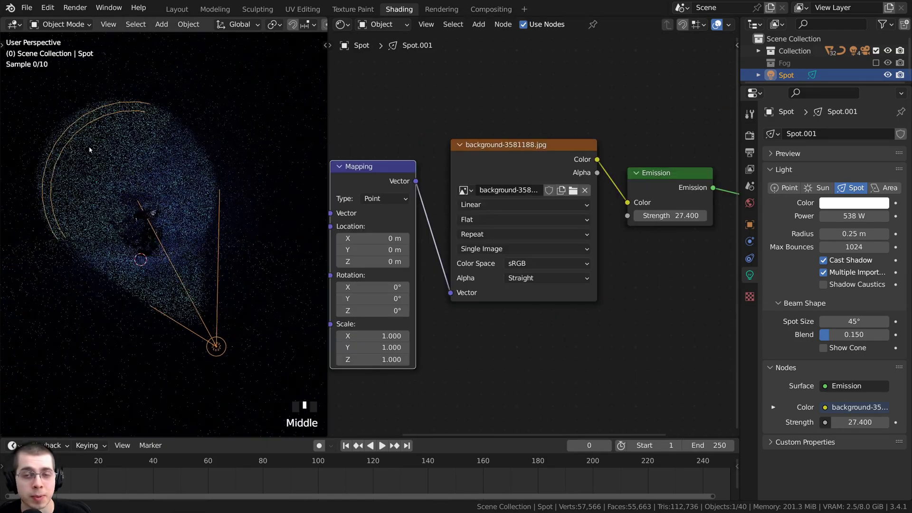
Increase the Emission strength to 56 to brighten the projected image on the wall.
{"action": "scroll", "coordinate": [185, 106], "scroll_direction": "up", "scroll_amount": 2}
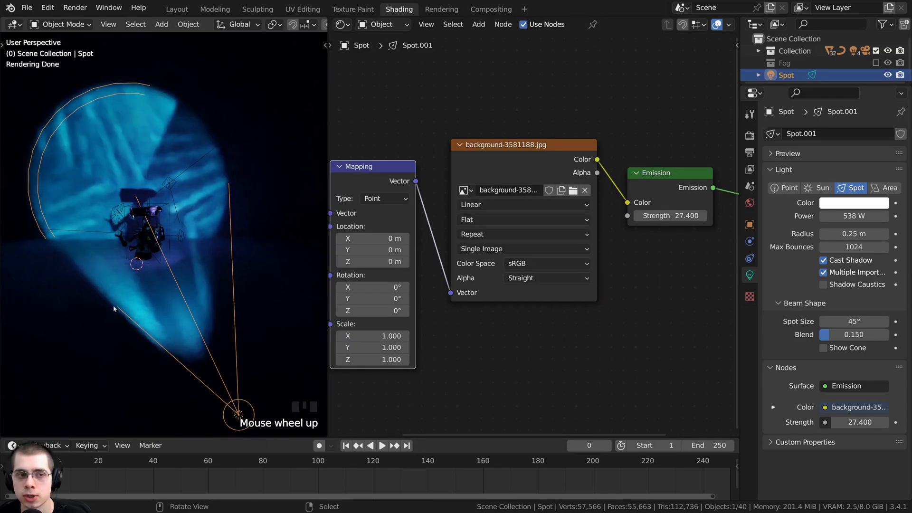
{"action": "middle_click_drag", "start_coordinate": [519, 302], "coordinate": [447, 299]}
{"action": "left_click", "coordinate": [593, 200]}
{"action": "left_click_drag", "start_coordinate": [597, 214], "coordinate": [643, 213]}
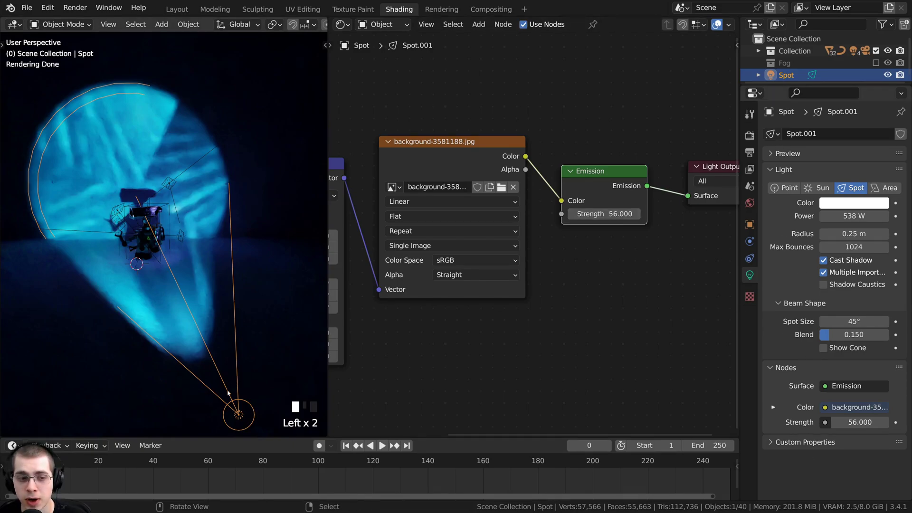
{"action": "key", "text": "g"}
{"action": "right_click", "coordinate": [231, 354]}
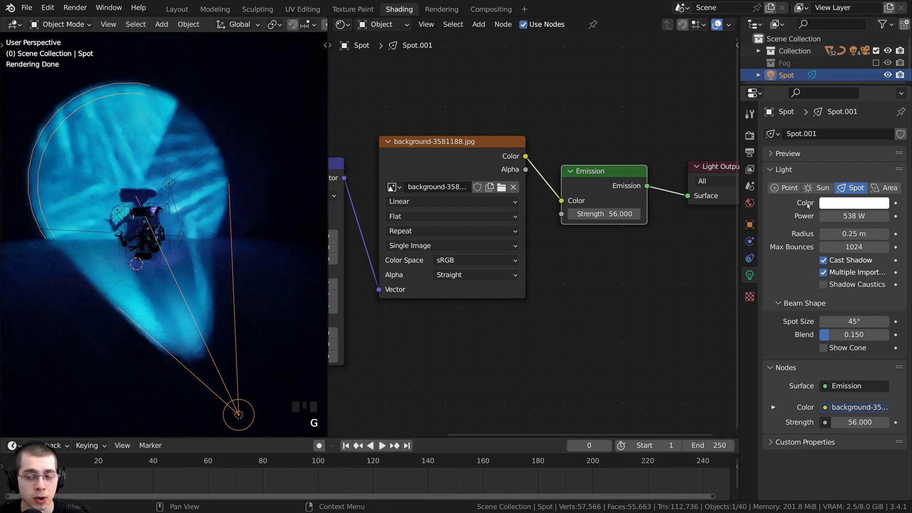
{"action": "left_click", "coordinate": [834, 205]}
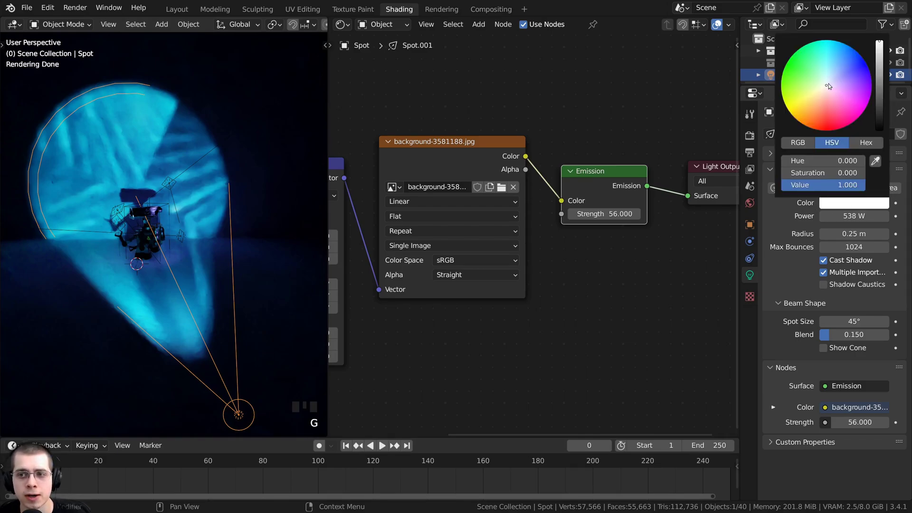
{"action": "mouse_move", "coordinate": [828, 86]}
{"action": "left_mouse_down"}
{"action": "mouse_move", "coordinate": [827, 108]}
{"action": "mouse_move", "coordinate": [853, 103]}
{"action": "mouse_move", "coordinate": [838, 116]}
{"action": "mouse_move", "coordinate": [808, 88]}
{"action": "mouse_move", "coordinate": [812, 59]}
{"action": "mouse_move", "coordinate": [806, 75]}
{"action": "mouse_move", "coordinate": [827, 86]}
{"action": "left_mouse_up"}
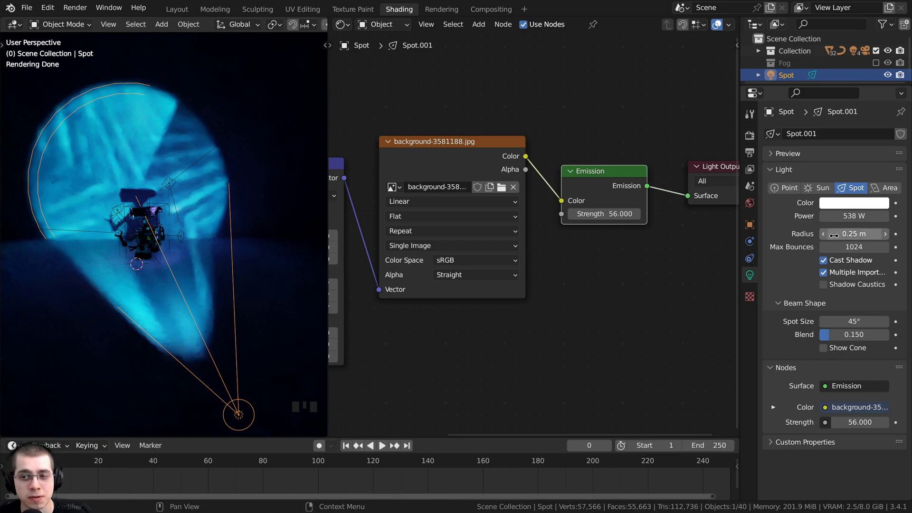
Try a spot light radius of 1.28 m and inspect the softness of the light around the robot.
{"action": "left_click_drag", "start_coordinate": [847, 236], "coordinate": [902, 236]}
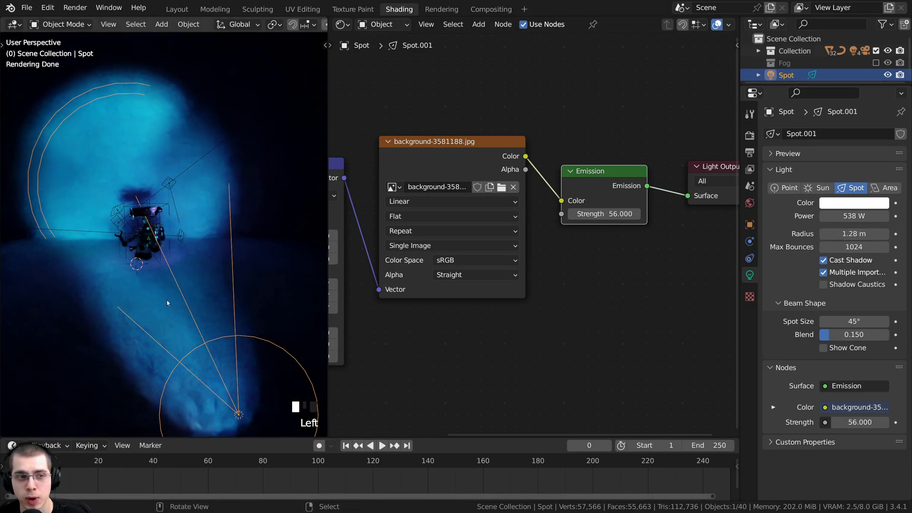
{"action": "middle_click_drag", "start_coordinate": [167, 304], "coordinate": [228, 268]}
{"action": "scroll", "coordinate": [180, 246], "scroll_direction": "up", "scroll_amount": 5}
{"action": "middle_click_drag", "start_coordinate": [107, 247], "coordinate": [251, 226], "text": "shift"}
{"action": "scroll", "coordinate": [250, 226], "scroll_direction": "up", "scroll_amount": 4}
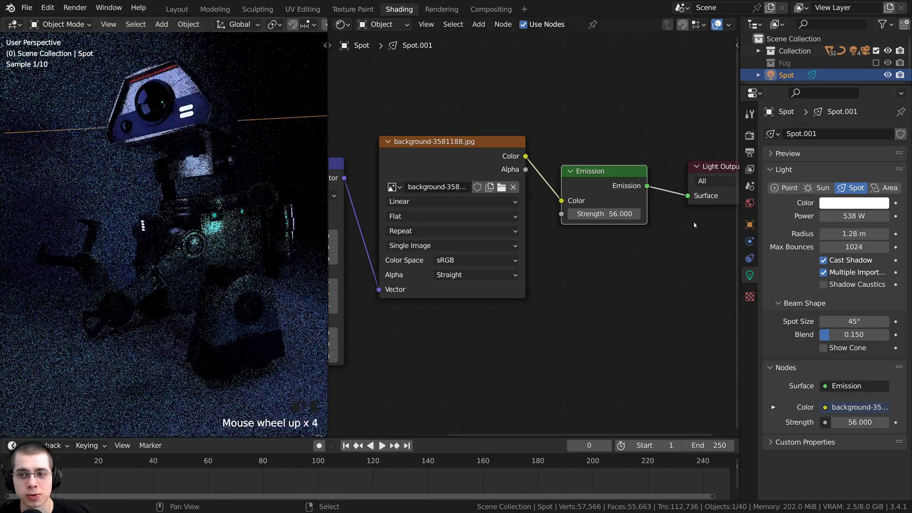
Try a spot light radius of 0.15 m and inspect the projected light on the robot and wall.
{"action": "left_click_drag", "start_coordinate": [850, 234], "coordinate": [794, 234]}
{"action": "middle_click_drag", "start_coordinate": [204, 228], "coordinate": [119, 242]}
{"action": "middle_click_drag", "start_coordinate": [190, 242], "coordinate": [182, 204], "text": "shift"}
{"action": "scroll", "coordinate": [158, 269], "scroll_direction": "up", "scroll_amount": 3}
{"action": "scroll", "coordinate": [177, 223], "scroll_direction": "down", "scroll_amount": 3}
{"action": "scroll", "coordinate": [149, 130], "scroll_direction": "up", "scroll_amount": 1}
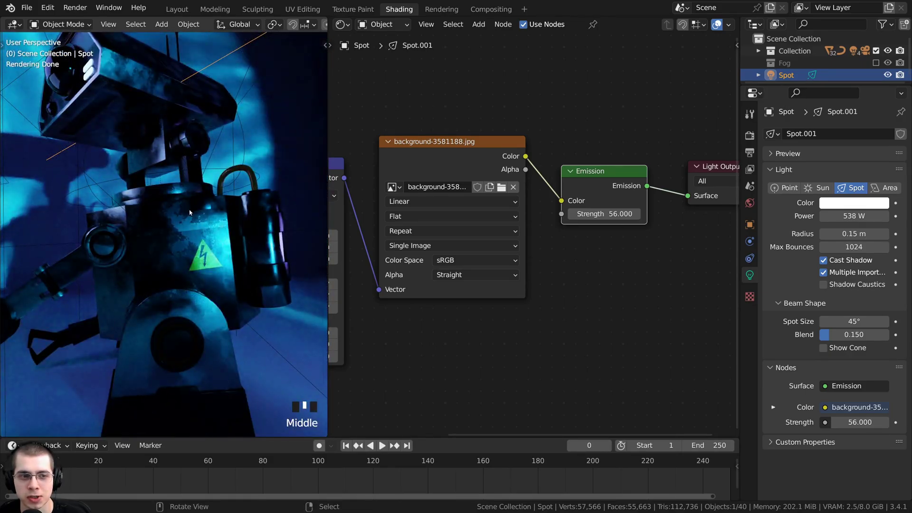
{"action": "scroll", "coordinate": [189, 213], "scroll_direction": "down", "scroll_amount": 7}
{"action": "middle_click_drag", "start_coordinate": [138, 174], "coordinate": [198, 255], "text": "shift"}
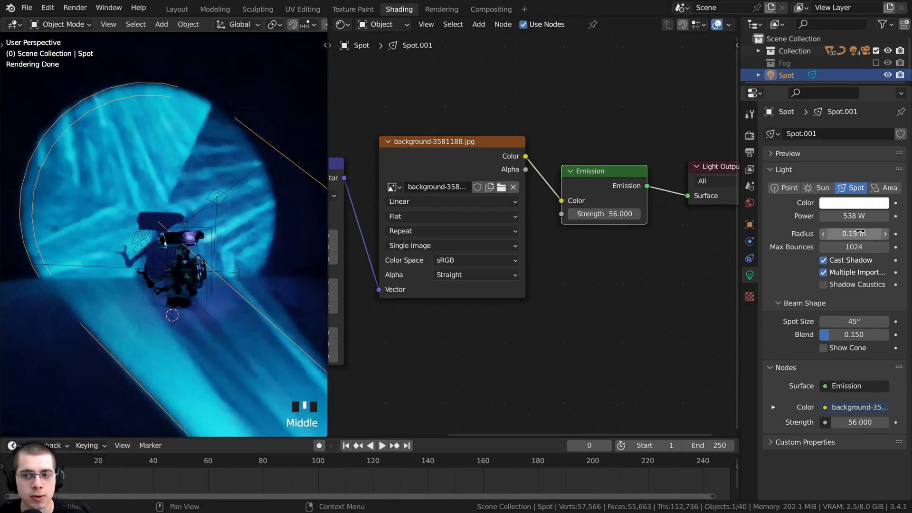
Set the spot light's radius to 0 m and check the sharpness of the projection on the wall.
{"action": "middle_click_drag", "start_coordinate": [110, 171], "coordinate": [121, 184], "text": "shift"}
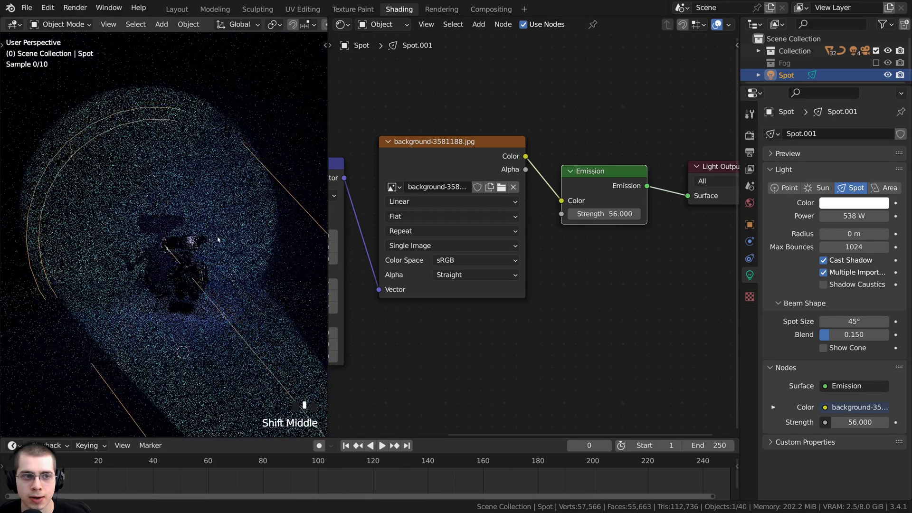
{"action": "scroll", "coordinate": [121, 184], "scroll_direction": "up", "scroll_amount": 3}
{"action": "scroll", "coordinate": [80, 210], "scroll_direction": "down", "scroll_amount": 1}
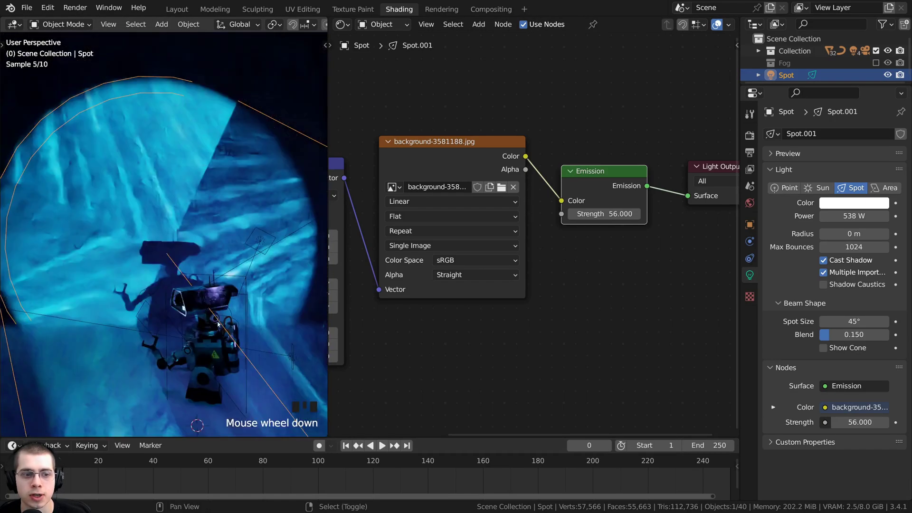
Try a spot size of 80.1° and inspect how far the projected light spreads over the backdrop.
{"action": "middle_click_drag", "start_coordinate": [80, 210], "coordinate": [81, 67], "text": "shift"}
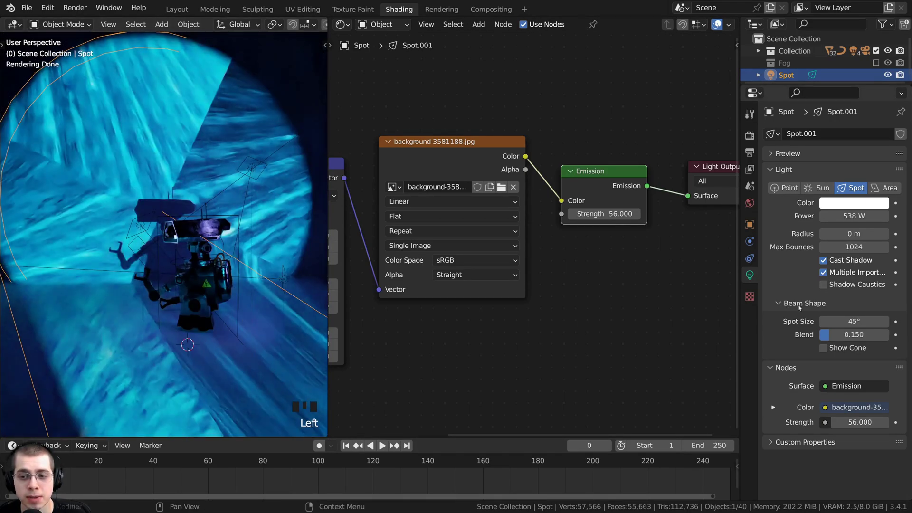
{"action": "left_click_drag", "start_coordinate": [854, 322], "coordinate": [909, 322]}
{"action": "scroll", "coordinate": [256, 295], "scroll_direction": "down", "scroll_amount": 3}
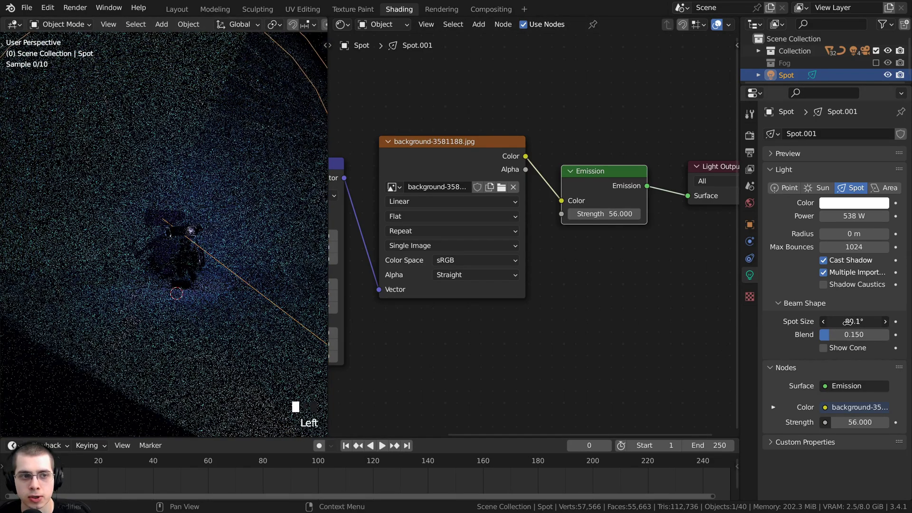
{"action": "scroll", "coordinate": [316, 240], "scroll_direction": "down", "scroll_amount": 3}
{"action": "middle_click_drag", "start_coordinate": [186, 161], "coordinate": [194, 195]}
{"action": "scroll", "coordinate": [194, 194], "scroll_direction": "up", "scroll_amount": 1}
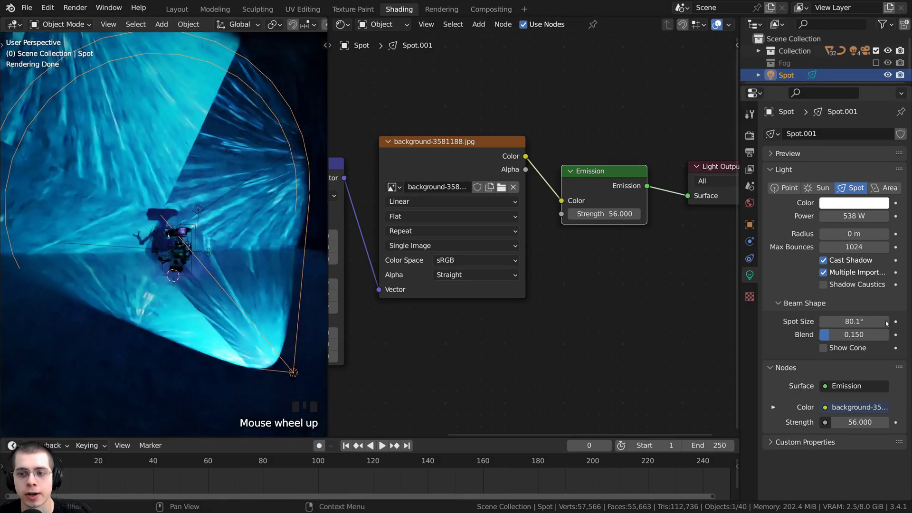
Set the light's spot size to 41.6° and its blend to 0.256 to soften the beam edge.
{"action": "left_click_drag", "start_coordinate": [876, 321], "coordinate": [836, 335]}
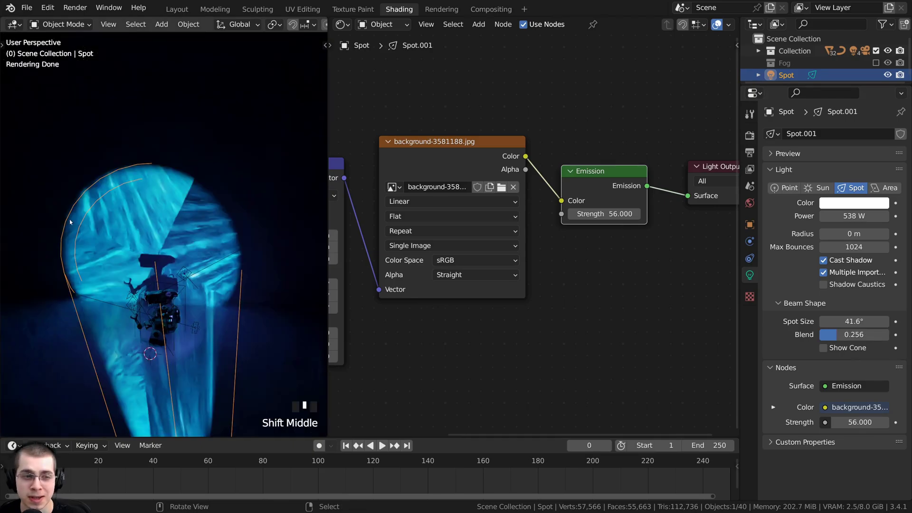
{"action": "scroll", "coordinate": [240, 255], "scroll_direction": "up", "scroll_amount": 3}
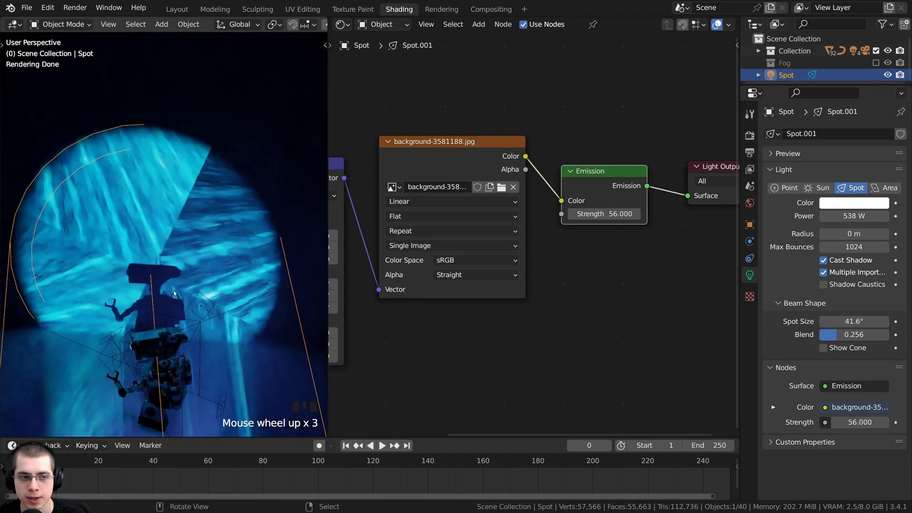
Try a uniform scale of 3.770 on the Mapping node to repeat the projected image.
{"action": "scroll", "coordinate": [429, 334], "scroll_direction": "down", "scroll_amount": 2}
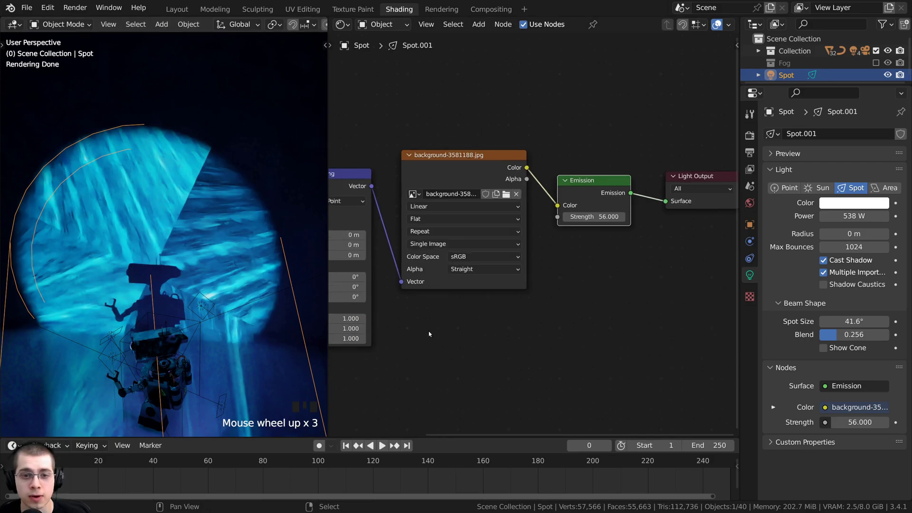
{"action": "middle_click_drag", "start_coordinate": [371, 335], "coordinate": [540, 309]}
{"action": "scroll", "coordinate": [540, 308], "scroll_direction": "up", "scroll_amount": 3}
{"action": "left_click", "coordinate": [490, 110]}
{"action": "left_click_drag", "start_coordinate": [490, 110], "coordinate": [490, 96]}
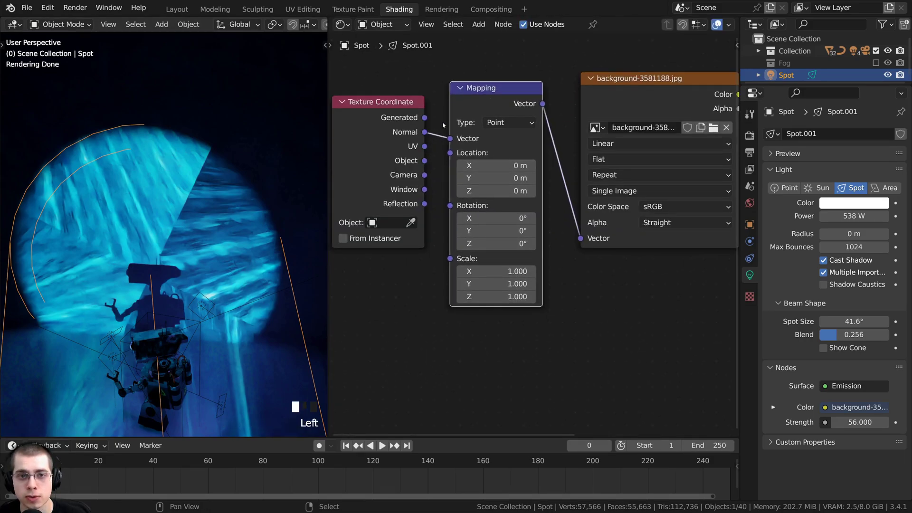
{"action": "mouse_move", "coordinate": [485, 231]}
{"action": "left_mouse_down"}
{"action": "mouse_move", "coordinate": [455, 230]}
{"action": "mouse_move", "coordinate": [484, 231]}
{"action": "mouse_move", "coordinate": [468, 218]}
{"action": "mouse_move", "coordinate": [485, 219]}
{"action": "left_mouse_up"}
{"action": "right_click", "coordinate": [484, 231]}
{"action": "right_click", "coordinate": [486, 219]}
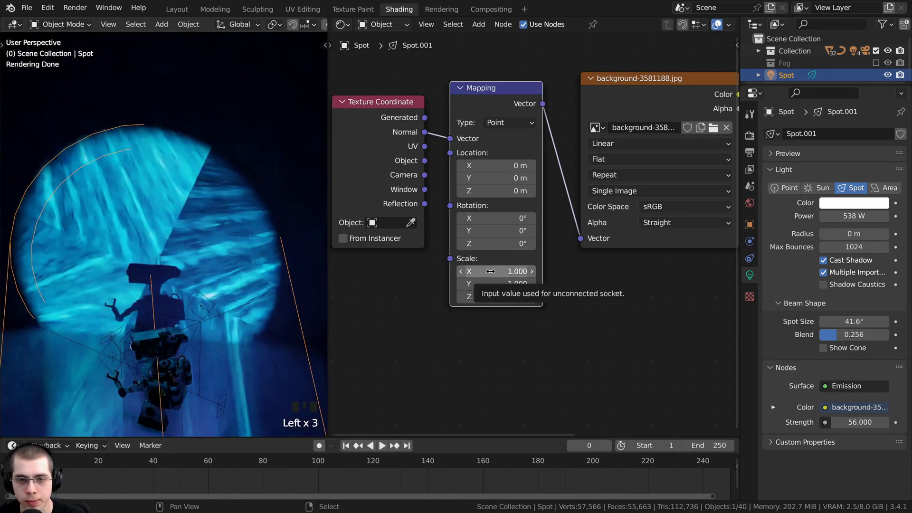
{"action": "left_click_drag", "start_coordinate": [492, 270], "coordinate": [623, 296]}
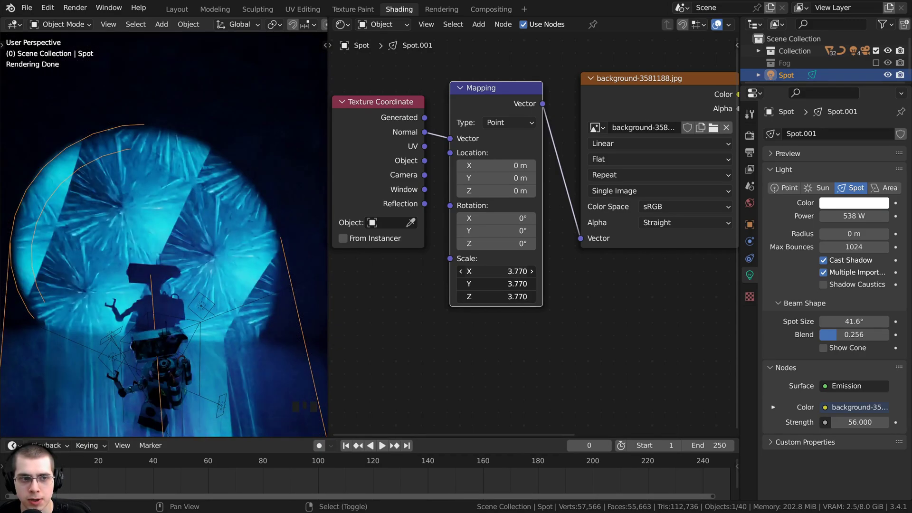
Set the image texture's extension mode to Clip so the picture projects only once.
{"action": "middle_click_drag", "start_coordinate": [170, 186], "coordinate": [171, 134], "text": "shift"}
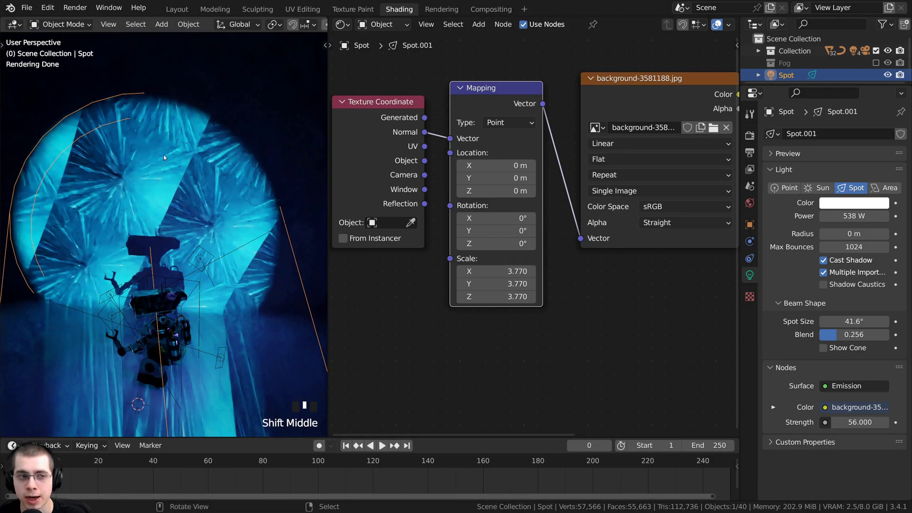
{"action": "middle_click_drag", "start_coordinate": [593, 202], "coordinate": [539, 228], "text": "shift"}
{"action": "scroll", "coordinate": [543, 202], "scroll_direction": "up", "scroll_amount": 1}
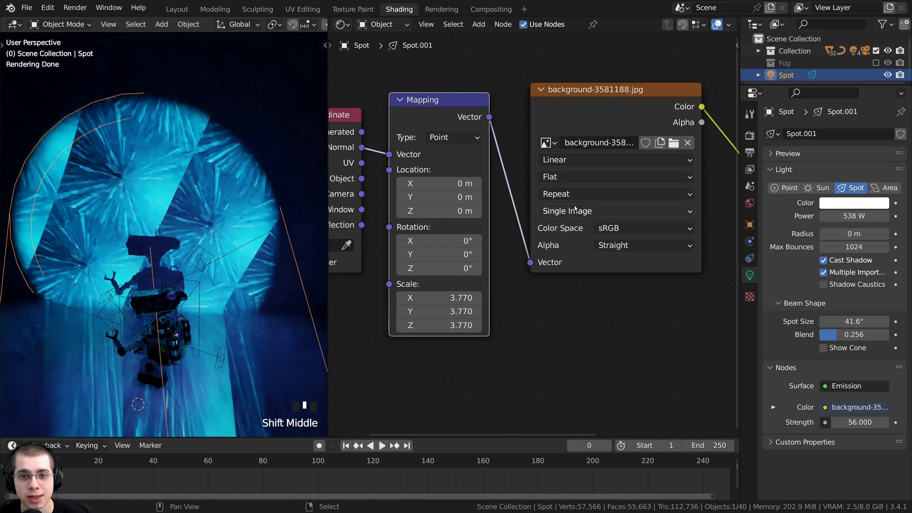
{"action": "left_click", "coordinate": [551, 196]}
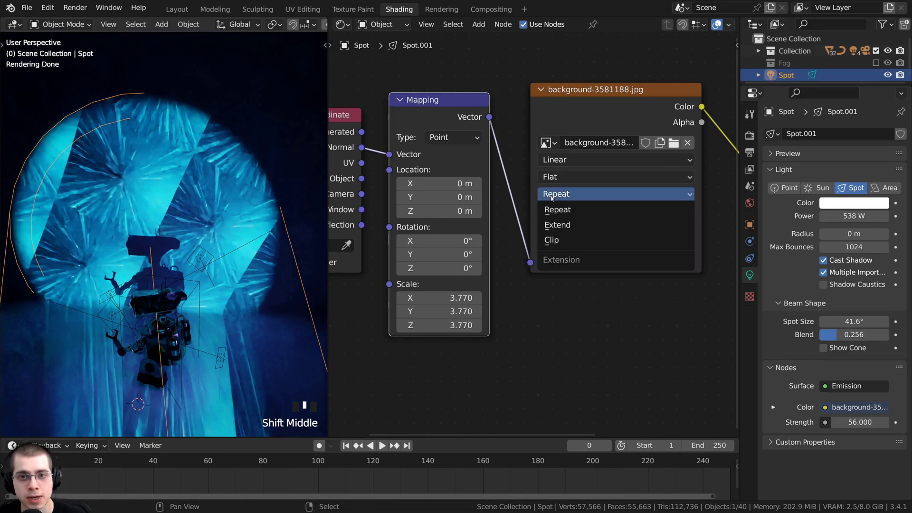
{"action": "left_click", "coordinate": [555, 240]}
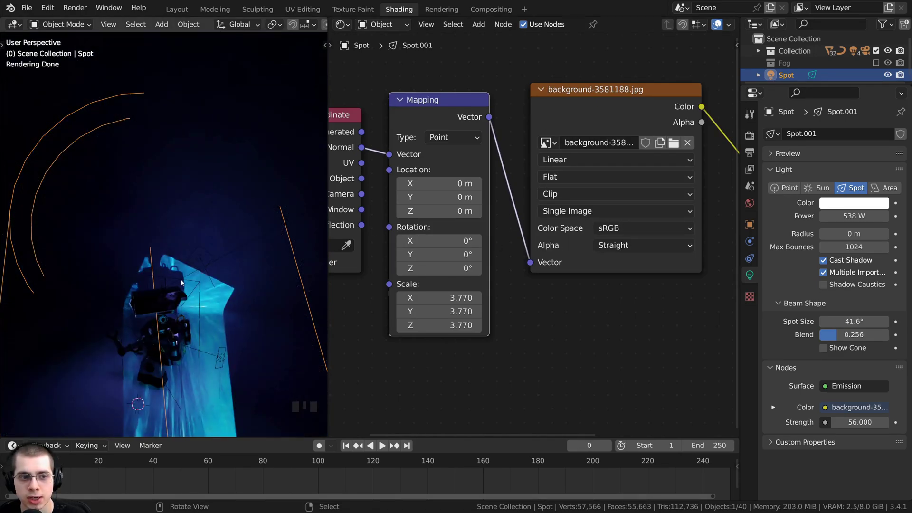
Set the Mapping scale to X 3.090, Y 2.040, Z 3.090 and its location to X 0.56 m, Y 0.46 m.
{"action": "scroll", "coordinate": [181, 280], "scroll_direction": "down", "scroll_amount": 4}
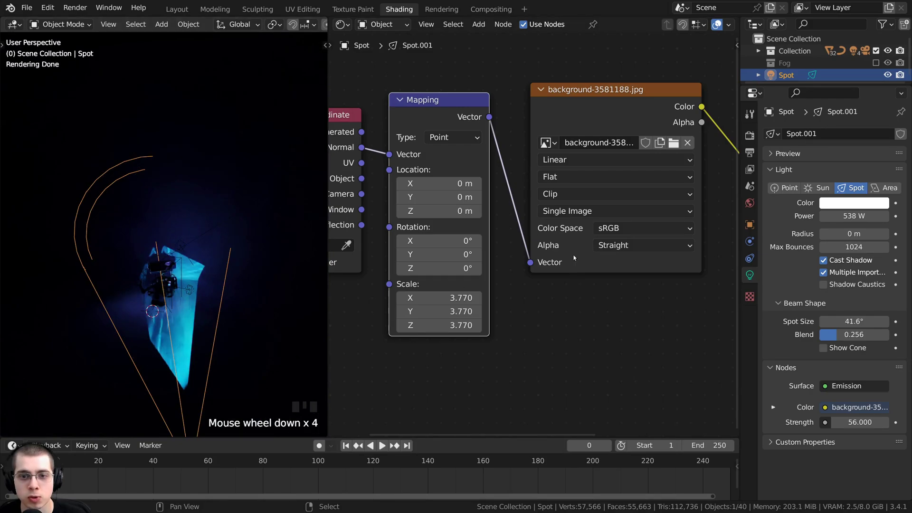
{"action": "left_click_drag", "start_coordinate": [438, 312], "coordinate": [405, 326], "text": "shift"}
{"action": "left_click", "coordinate": [436, 293], "text": "shift"}
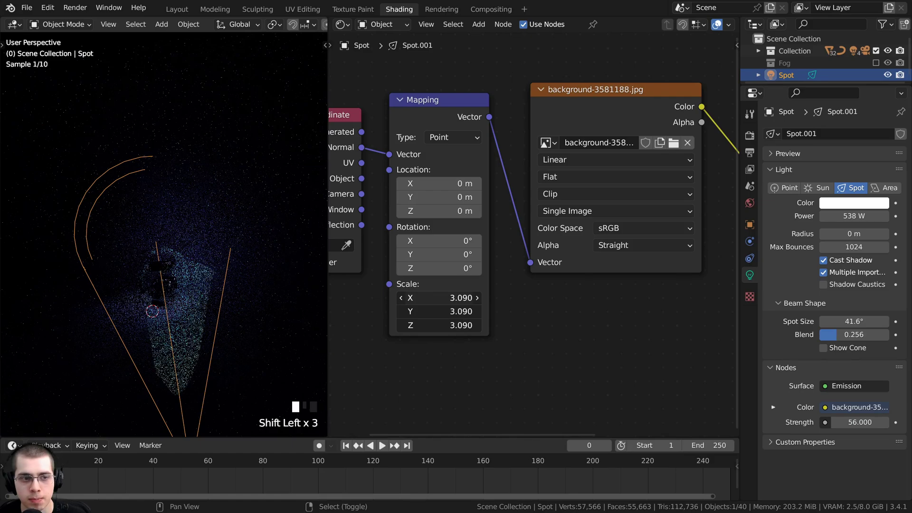
{"action": "mouse_move", "coordinate": [439, 196]}
{"action": "left_mouse_down", "text": "shift"}
{"action": "mouse_move", "coordinate": [472, 196]}
{"action": "mouse_move", "coordinate": [452, 184]}
{"action": "mouse_move", "coordinate": [465, 183]}
{"action": "mouse_move", "coordinate": [442, 197]}
{"action": "left_mouse_up", "text": "shift"}
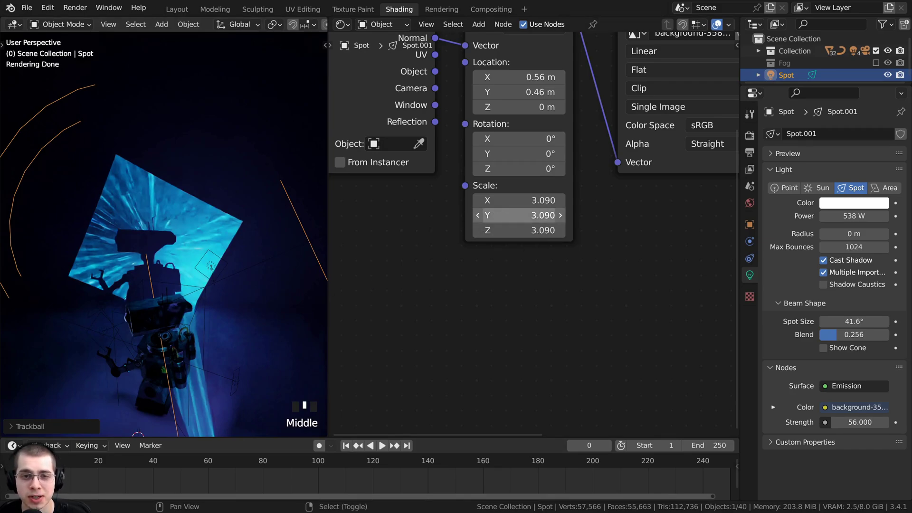
{"action": "left_click_drag", "start_coordinate": [517, 215], "coordinate": [468, 215], "text": "shift"}
Rotate and move the spot light to aim the clipped image at the wall behind the robot.
{"action": "scroll", "coordinate": [209, 248], "scroll_direction": "down", "scroll_amount": 4}
{"action": "key", "text": "r"}
{"action": "key", "text": "r"}
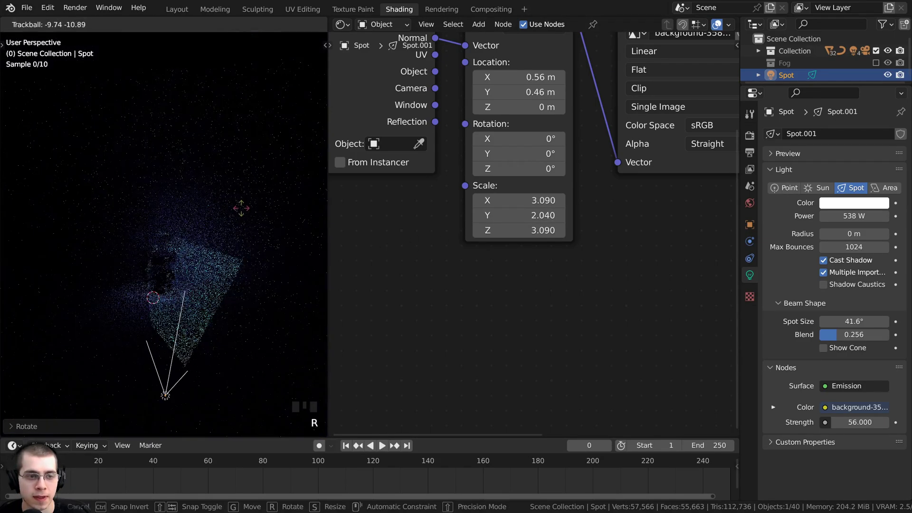
{"action": "left_click", "coordinate": [241, 210]}
{"action": "key", "text": "r"}
{"action": "left_click", "coordinate": [191, 177]}
{"action": "key", "text": "g"}
{"action": "left_click", "coordinate": [179, 145]}
Fine-tune the spot light's rotation and position to level the projected image, and inspect the curvature of its edges.
{"action": "key", "text": "r"}
{"action": "key", "text": "r"}
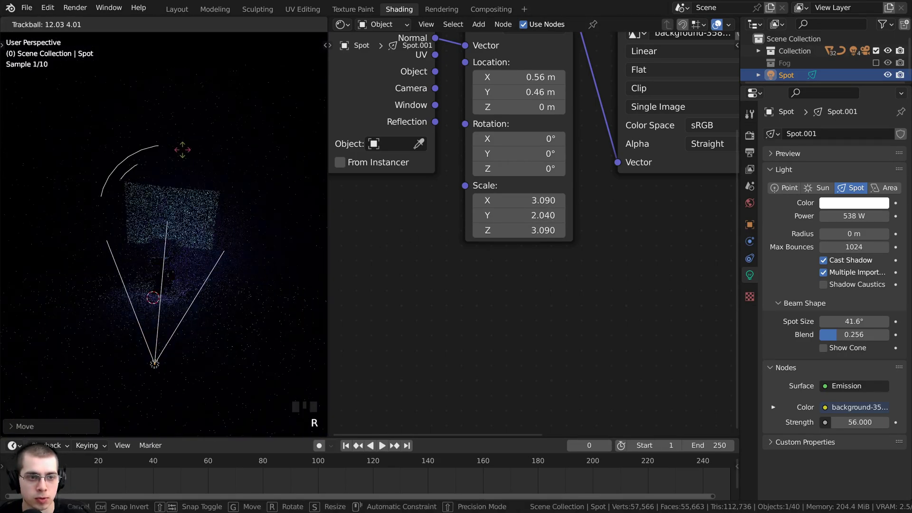
{"action": "left_click", "coordinate": [184, 151]}
{"action": "key", "text": "r"}
{"action": "left_click", "coordinate": [186, 148]}
{"action": "key", "text": "g"}
{"action": "left_click", "coordinate": [185, 144]}
{"action": "mouse_move", "coordinate": [208, 223]}
{"action": "middle_mouse_down"}
{"action": "mouse_move", "coordinate": [234, 228]}
{"action": "mouse_move", "coordinate": [198, 236]}
{"action": "middle_mouse_up"}
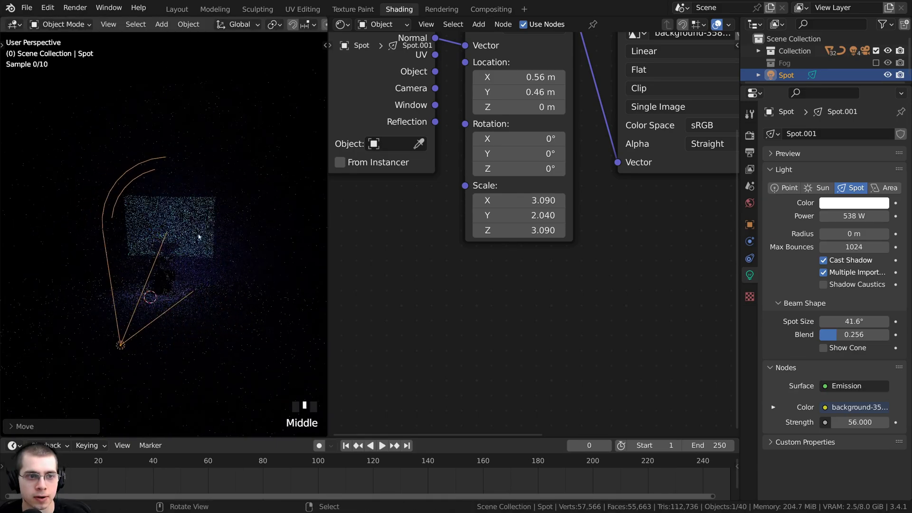
{"action": "scroll", "coordinate": [117, 182], "scroll_direction": "up", "scroll_amount": 3}
{"action": "middle_click_drag", "start_coordinate": [126, 179], "coordinate": [155, 179], "text": "shift"}
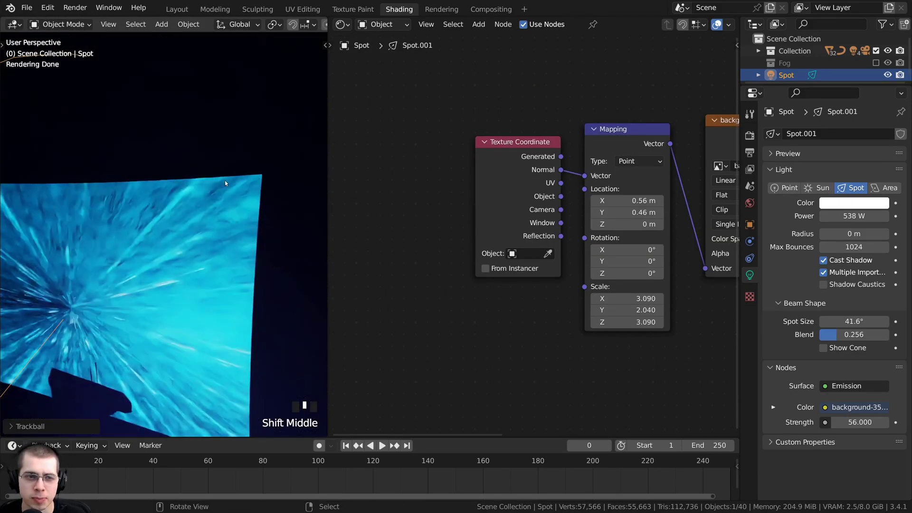
{"action": "scroll", "coordinate": [183, 215], "scroll_direction": "down", "scroll_amount": 2}
{"action": "middle_click_drag", "start_coordinate": [183, 215], "coordinate": [279, 197], "text": "shift"}
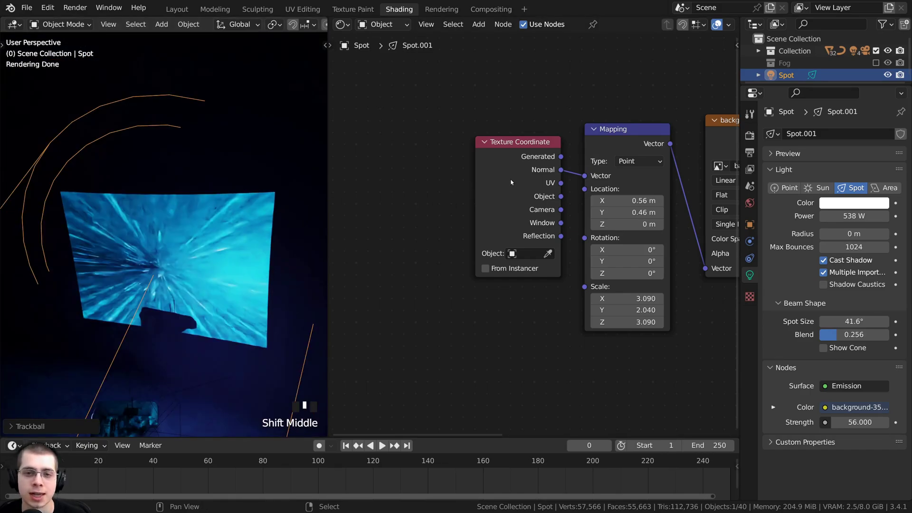
Insert a Vector Math node between the Texture Coordinate and Mapping nodes and set its operation to Divide.
{"action": "left_click_drag", "start_coordinate": [520, 214], "coordinate": [426, 202]}
{"action": "scroll", "coordinate": [476, 156], "scroll_direction": "up", "scroll_amount": 1}
{"action": "key", "text": "shift+a"}
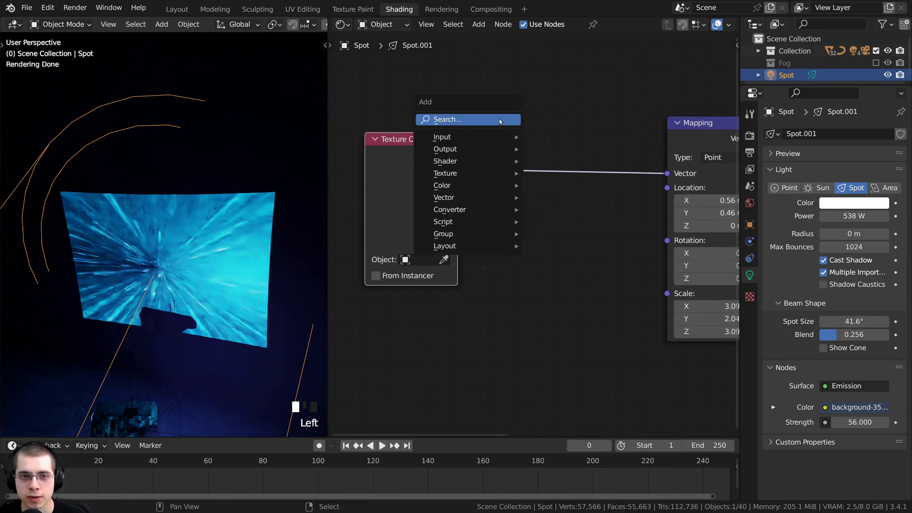
{"action": "left_click", "coordinate": [500, 119]}
{"action": "type", "text": "math"}
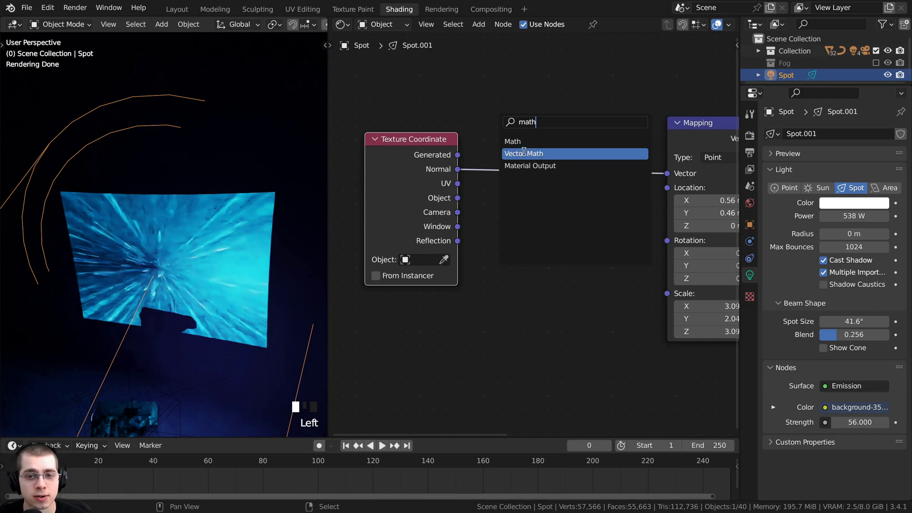
{"action": "left_click", "coordinate": [524, 153]}
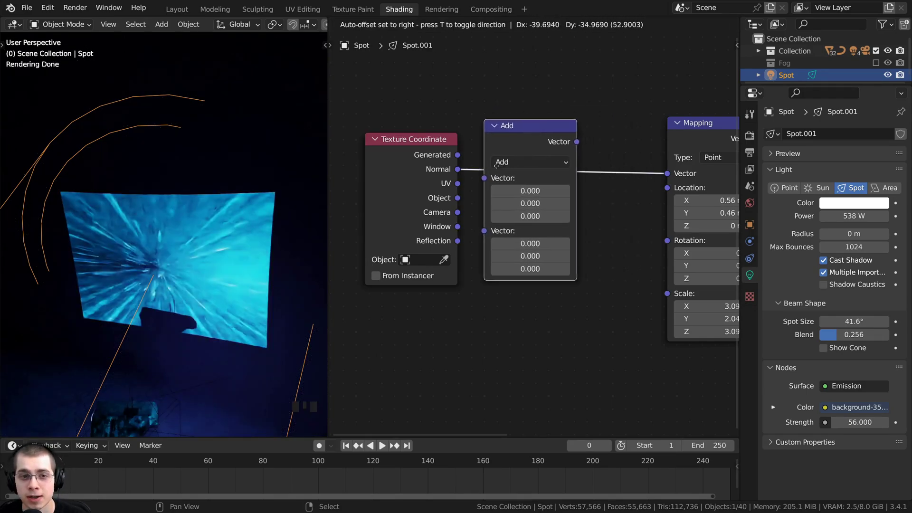
{"action": "left_click", "coordinate": [546, 164]}
{"action": "left_click_drag", "start_coordinate": [571, 147], "coordinate": [600, 140]}
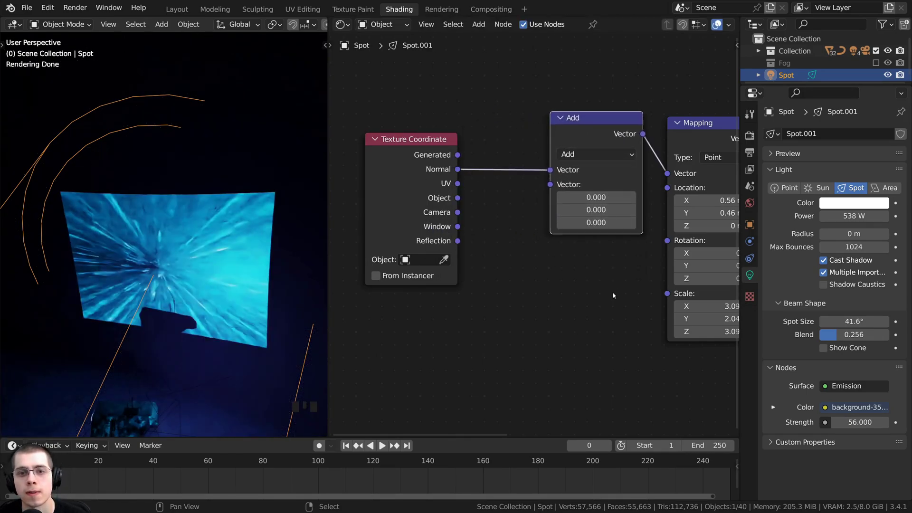
{"action": "left_click", "coordinate": [582, 156]}
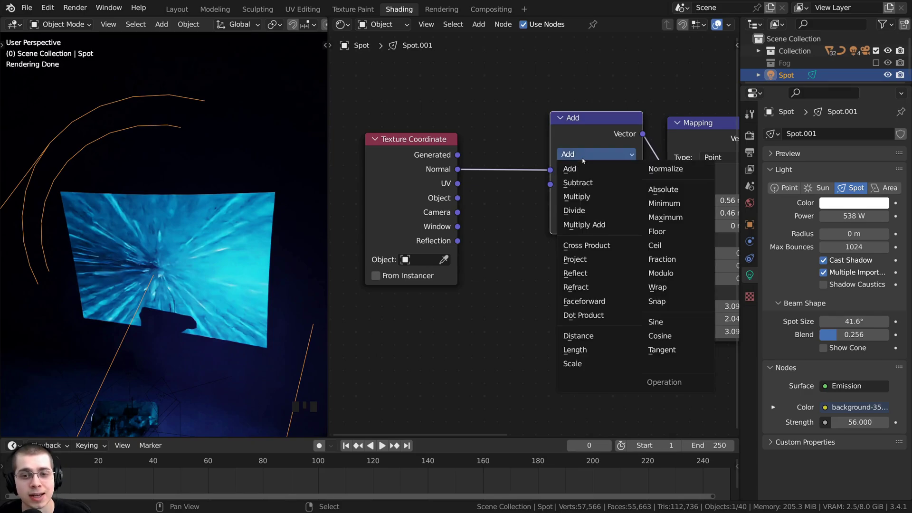
{"action": "left_click", "coordinate": [588, 212]}
Add a Separate XYZ node between the Texture Coordinate and Divide nodes, below their existing link.
{"action": "left_click_drag", "start_coordinate": [427, 139], "coordinate": [390, 147]}
{"action": "key", "text": "shift+a"}
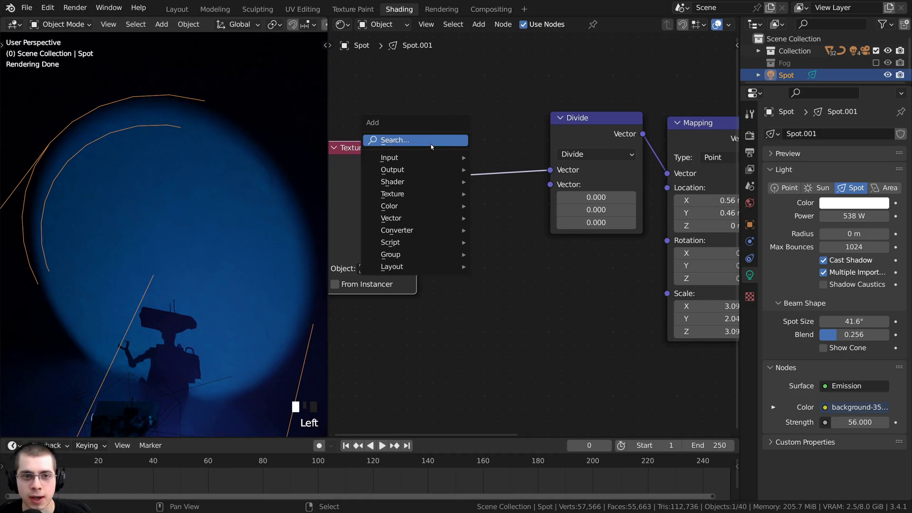
{"action": "left_click", "coordinate": [431, 143]}
{"action": "type", "text": "sep"}
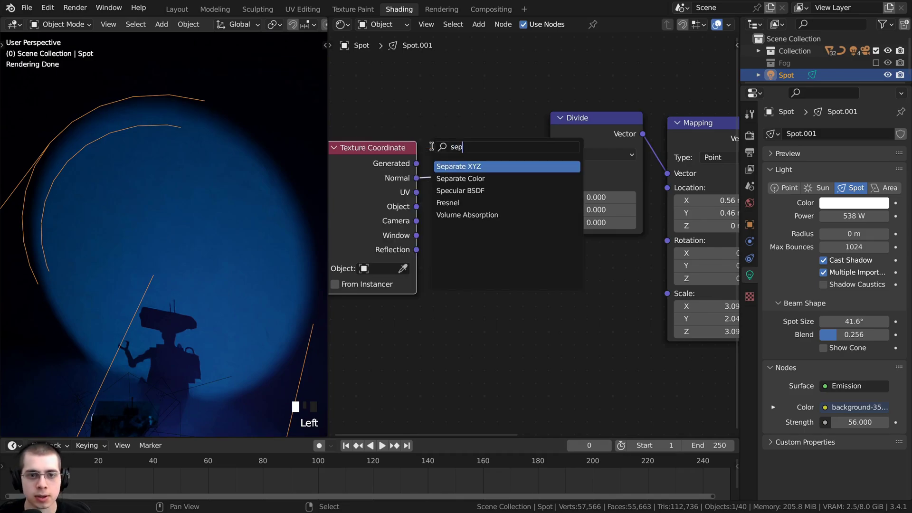
{"action": "left_click", "coordinate": [449, 165]}
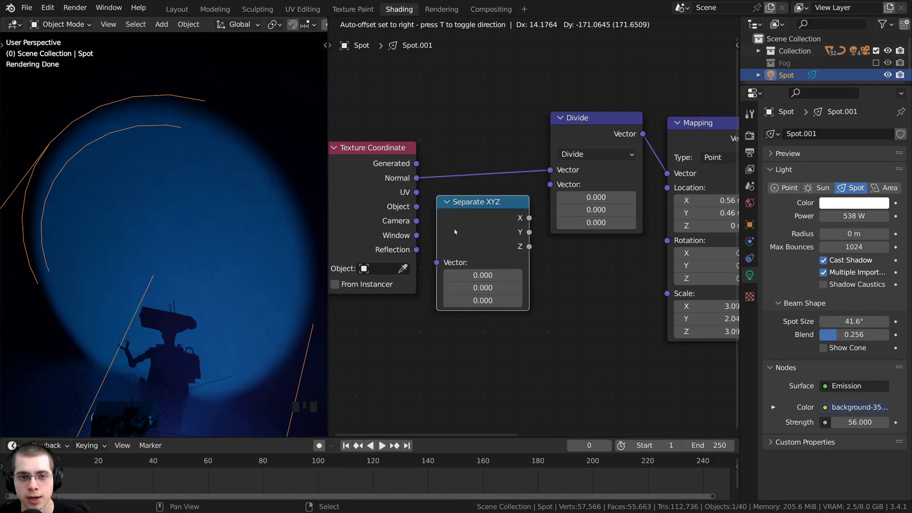
{"action": "left_click", "coordinate": [455, 232]}
{"action": "left_click_drag", "start_coordinate": [370, 207], "coordinate": [359, 207]}
Connect the Texture Coordinate's Normal output to Separate XYZ, and its Z output to the Divide node's second vector input.
{"action": "middle_click_drag", "start_coordinate": [358, 207], "coordinate": [409, 185]}
{"action": "left_click_drag", "start_coordinate": [454, 155], "coordinate": [483, 243]}
{"action": "mouse_move", "coordinate": [499, 204]}
{"action": "left_mouse_down"}
{"action": "mouse_move", "coordinate": [502, 194]}
{"action": "mouse_move", "coordinate": [491, 196]}
{"action": "left_mouse_up"}
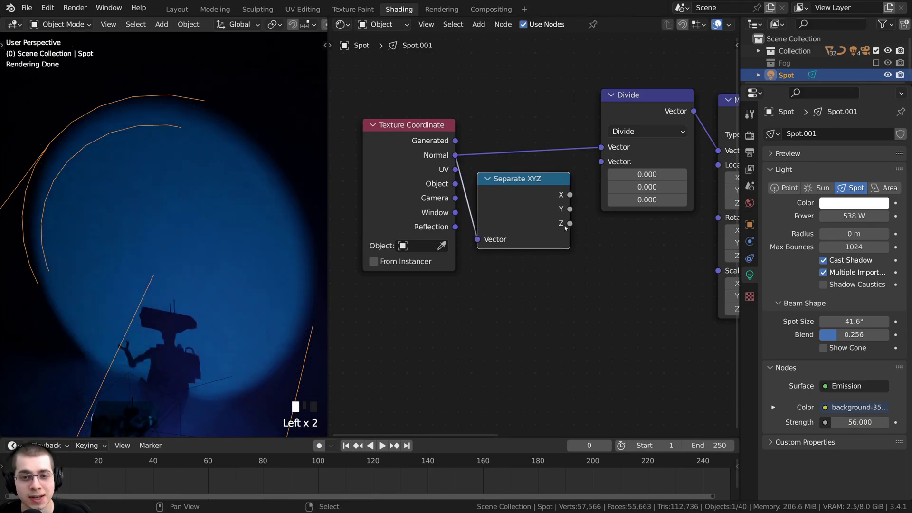
{"action": "left_click_drag", "start_coordinate": [570, 224], "coordinate": [602, 154]}
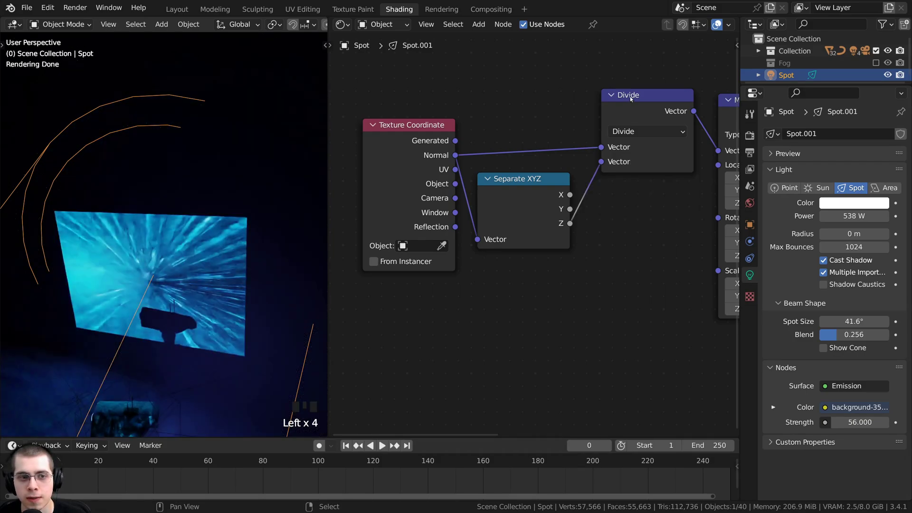
{"action": "left_click_drag", "start_coordinate": [630, 96], "coordinate": [629, 119]}
Inspect the straightened edges of the projection and move the spot light to reposition the image behind the robot.
{"action": "scroll", "coordinate": [157, 266], "scroll_direction": "up", "scroll_amount": 2}
{"action": "middle_click_drag", "start_coordinate": [154, 271], "coordinate": [197, 256]}
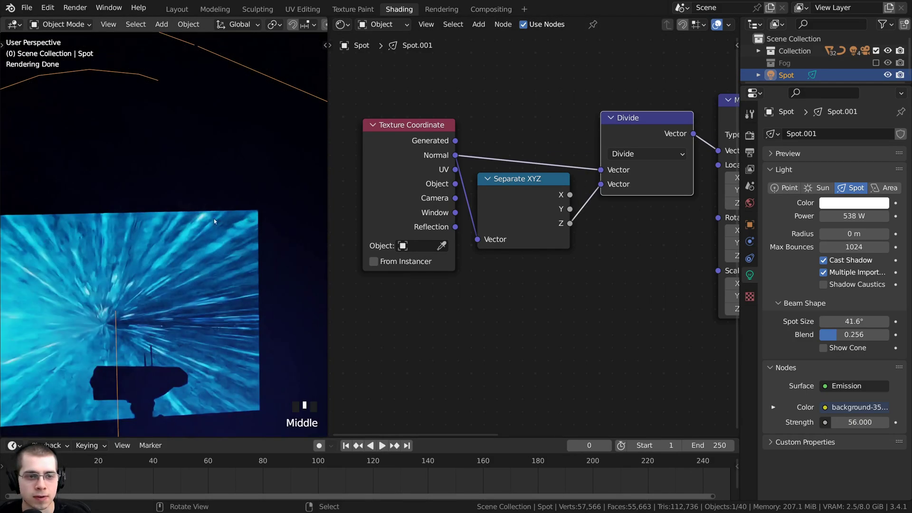
{"action": "scroll", "coordinate": [159, 237], "scroll_direction": "down", "scroll_amount": 4}
{"action": "key", "text": "g"}
{"action": "key", "text": "r"}
{"action": "key", "text": "r"}
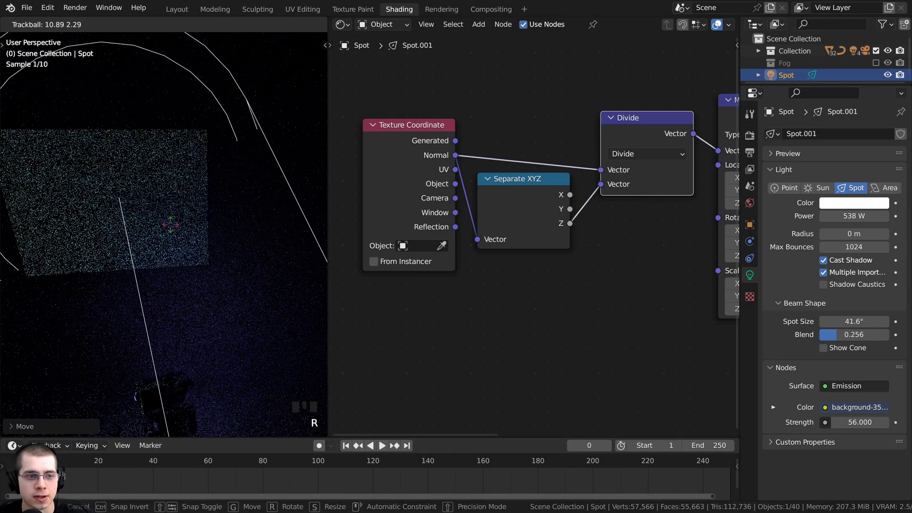
{"action": "right_click", "coordinate": [171, 225]}
{"action": "middle_click_drag", "start_coordinate": [170, 219], "coordinate": [171, 178]}
{"action": "middle_click_drag", "start_coordinate": [172, 178], "coordinate": [173, 138]}
{"action": "key", "text": "g"}
{"action": "left_click", "coordinate": [114, 147]}
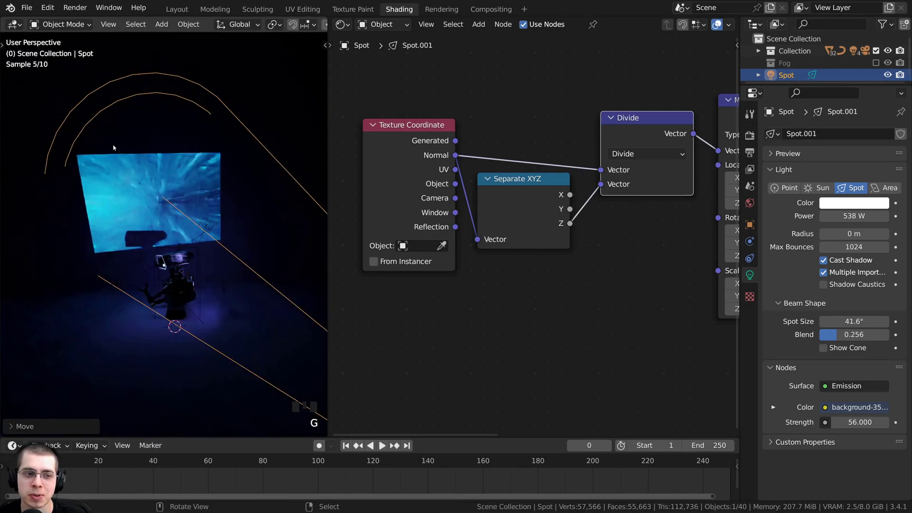
{"action": "middle_click_drag", "start_coordinate": [108, 216], "coordinate": [128, 214]}
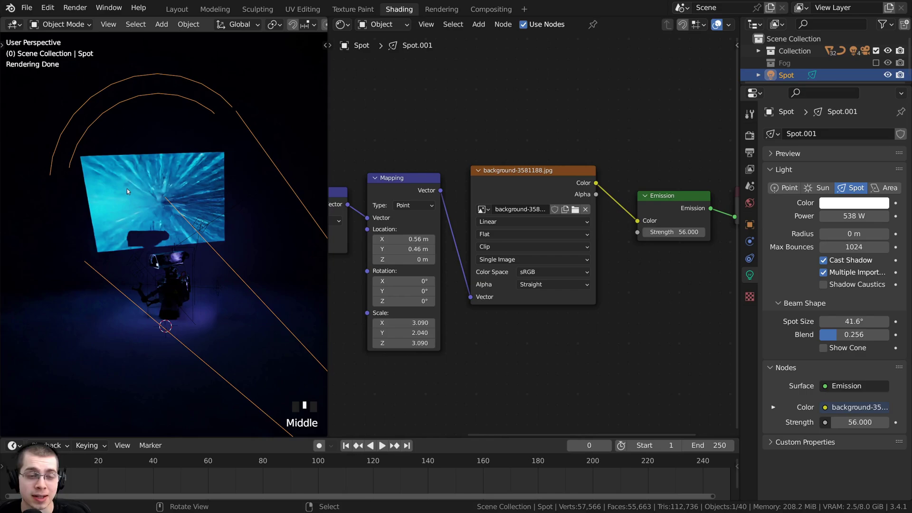
Replace the projected image in the Image Texture node with the video file Earth - 29760.mp4.
{"action": "middle_click_drag", "start_coordinate": [127, 191], "coordinate": [177, 193]}
{"action": "scroll", "coordinate": [548, 190], "scroll_direction": "up", "scroll_amount": 2}
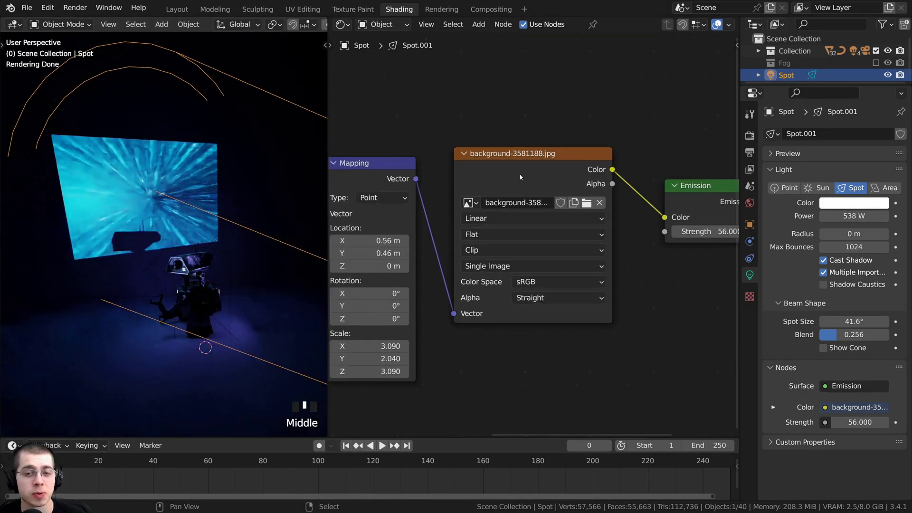
{"action": "left_click", "coordinate": [490, 160]}
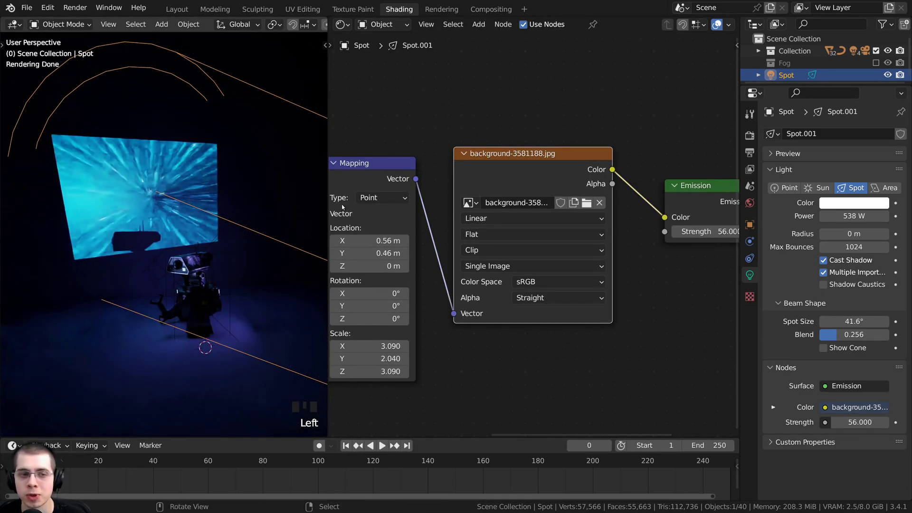
{"action": "left_click_drag", "start_coordinate": [524, 184], "coordinate": [526, 183]}
{"action": "middle_click_drag", "start_coordinate": [525, 189], "coordinate": [511, 194]}
{"action": "middle_click_drag", "start_coordinate": [511, 194], "coordinate": [508, 203]}
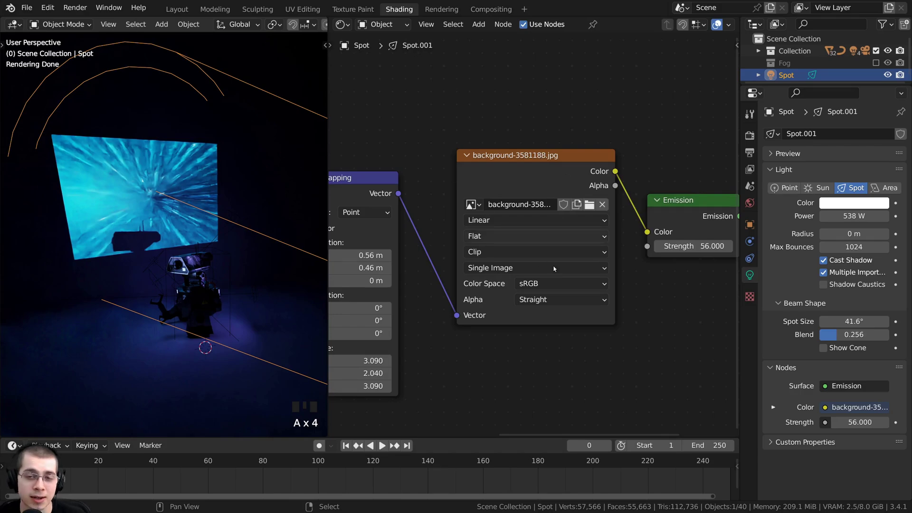
{"action": "left_click", "coordinate": [603, 204]}
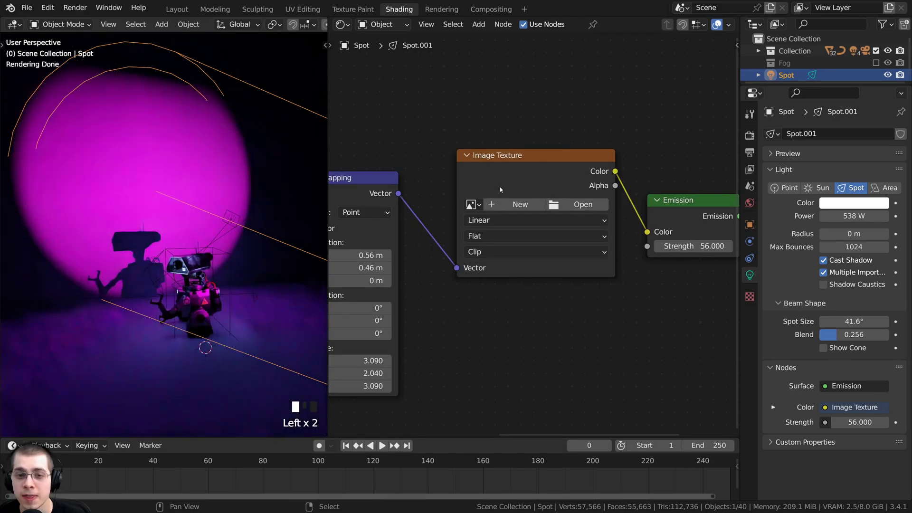
{"action": "left_click", "coordinate": [583, 205]}
{"action": "left_click", "coordinate": [274, 76]}
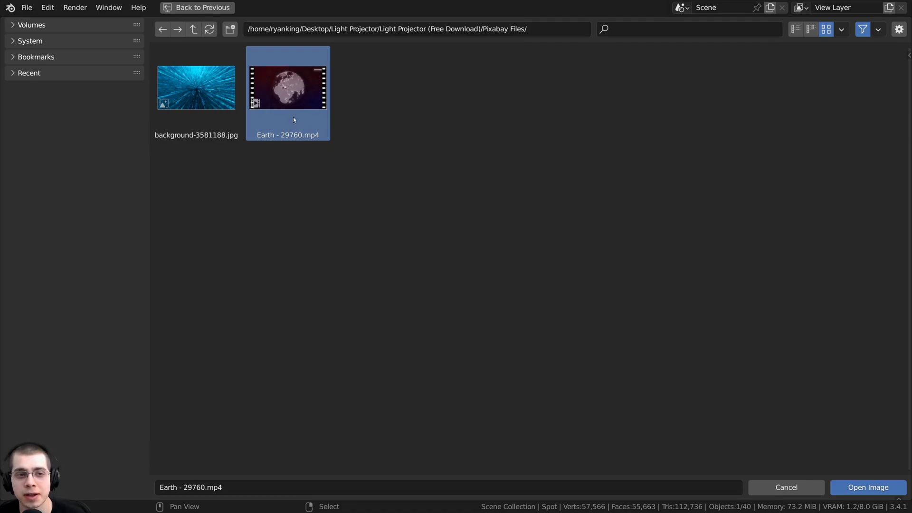
{"action": "left_click", "coordinate": [851, 486]}
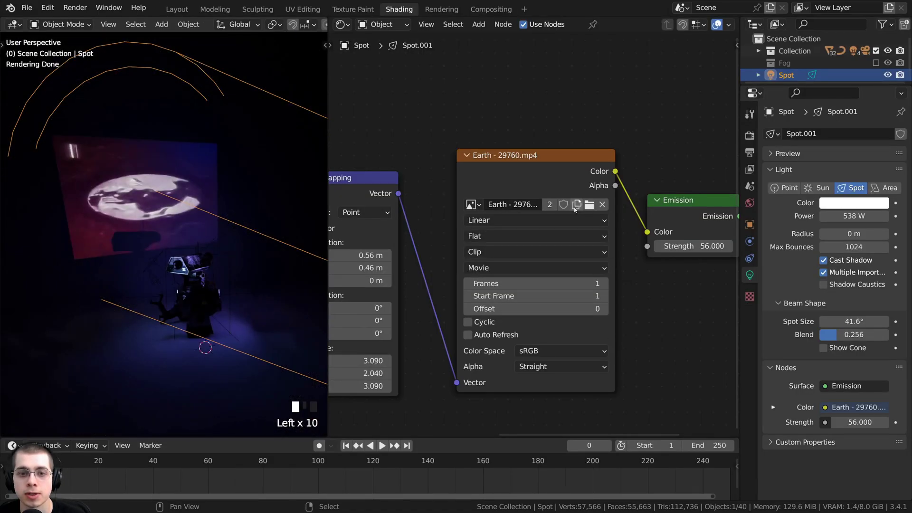
{"action": "left_click_drag", "start_coordinate": [509, 178], "coordinate": [506, 175]}
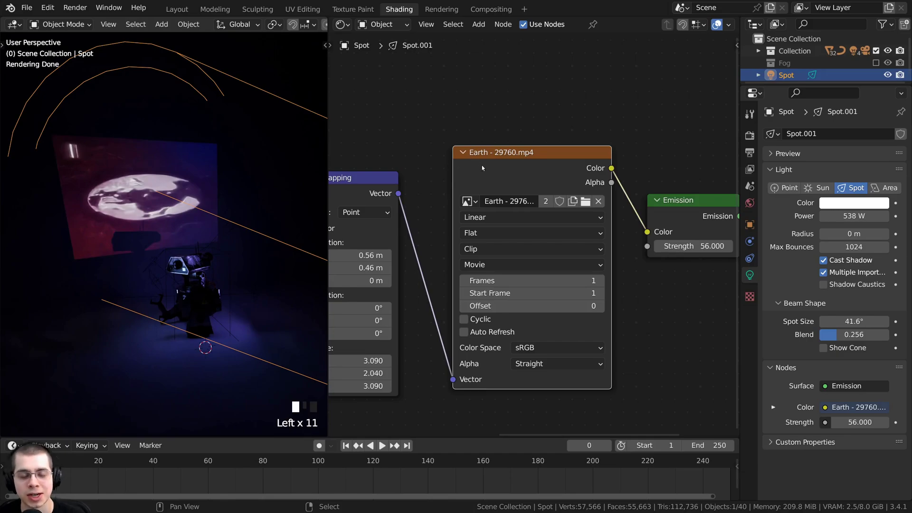
Set the video texture's source to Movie and its frame count to the maximum, 1048574.
{"action": "middle_click_drag", "start_coordinate": [236, 180], "coordinate": [202, 213]}
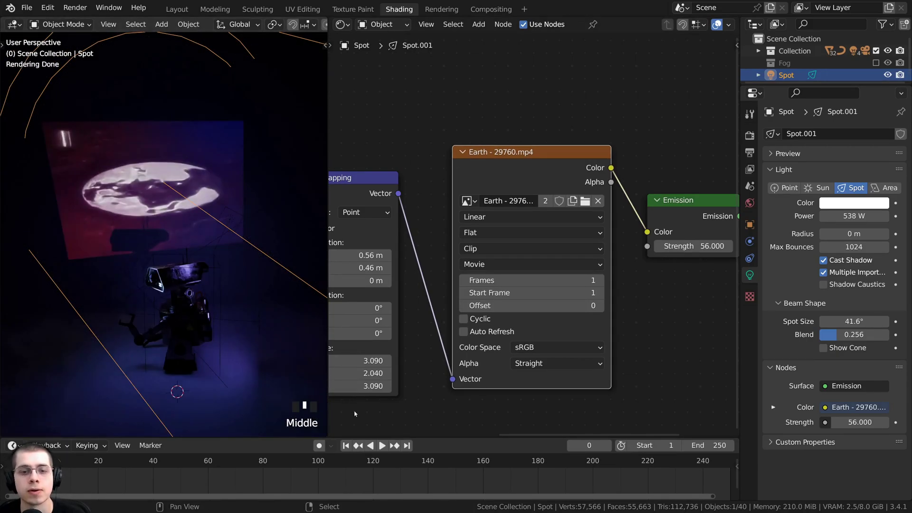
{"action": "scroll", "coordinate": [499, 284], "scroll_direction": "up", "scroll_amount": 2}
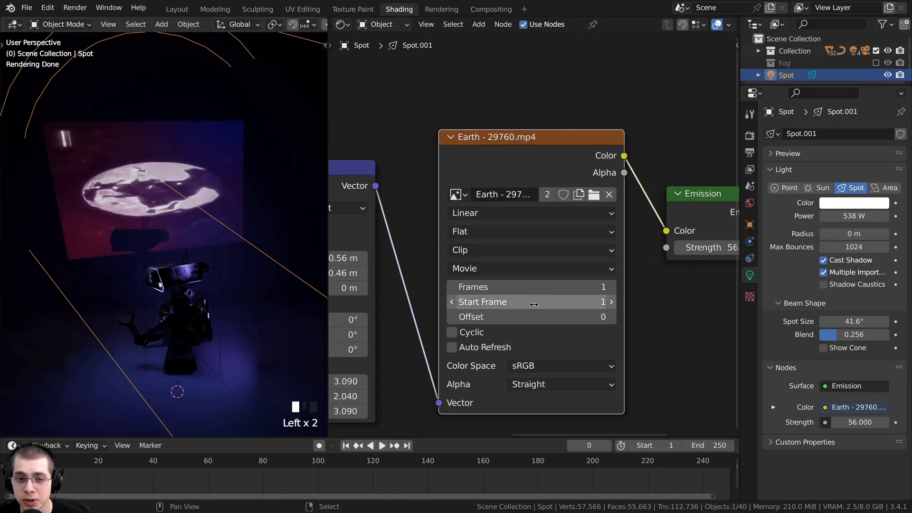
{"action": "left_click", "coordinate": [469, 269]}
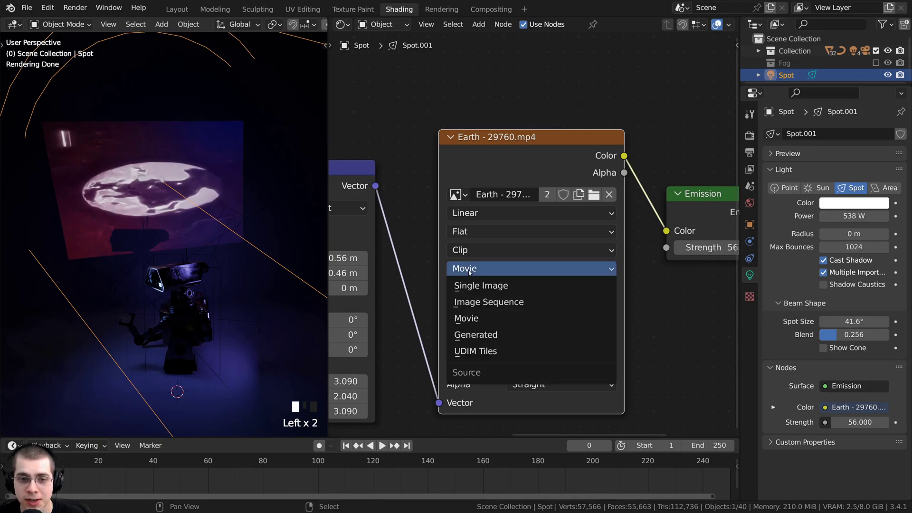
{"action": "left_click", "coordinate": [480, 323]}
{"action": "scroll", "coordinate": [489, 304], "scroll_direction": "down", "scroll_amount": 1}
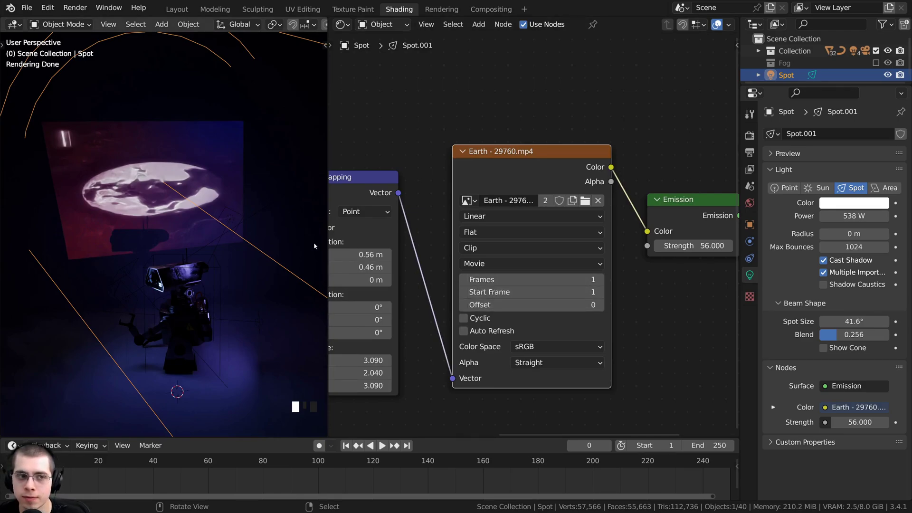
{"action": "left_click", "coordinate": [510, 282]}
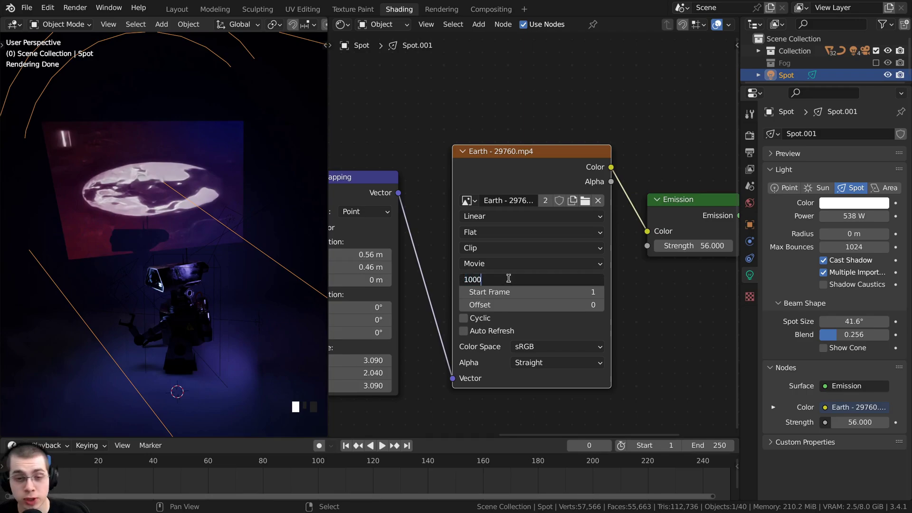
{"action": "key", "text": "Return"}
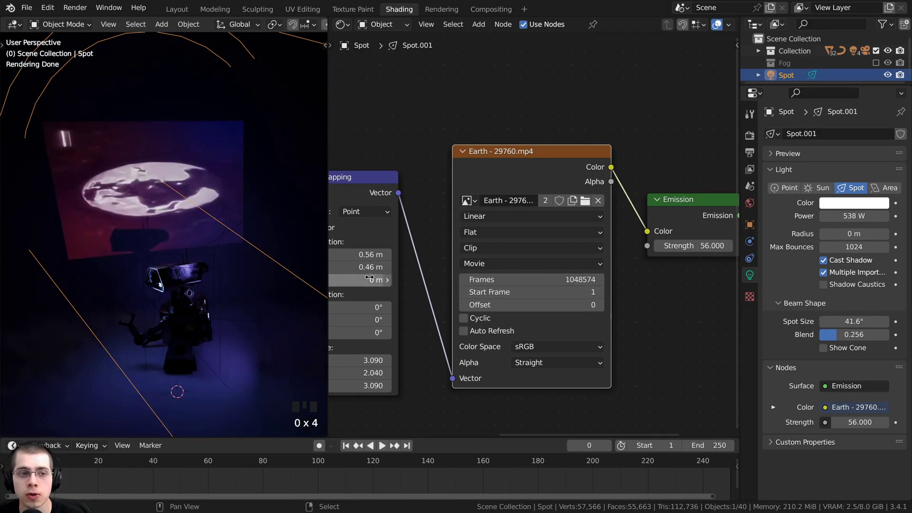
Play and scrub the timeline to check whether the projected video changes in the viewport.
{"action": "scroll", "coordinate": [497, 343], "scroll_direction": "down", "scroll_amount": 1}
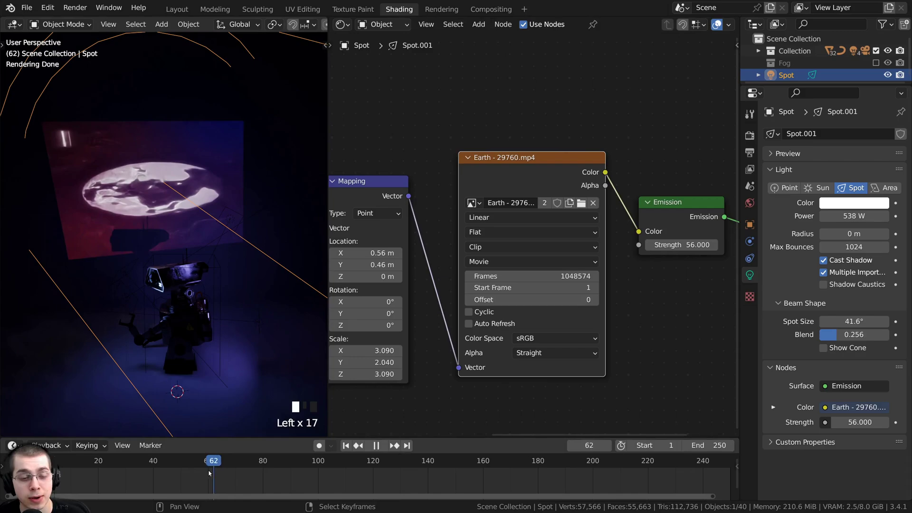
{"action": "left_click_drag", "start_coordinate": [210, 471], "coordinate": [249, 473]}
{"action": "left_click", "coordinate": [266, 474]}
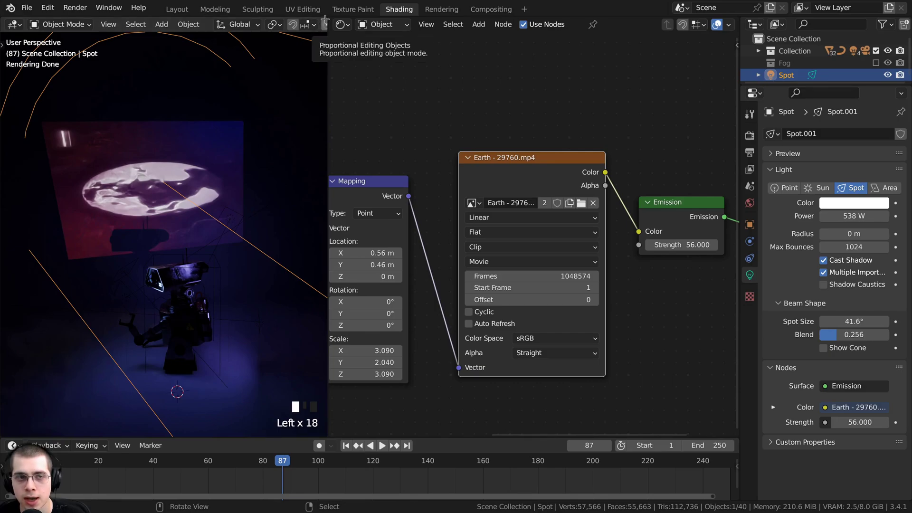
Split a Timeline area off the 3D viewport and merge it back into the rendered view.
{"action": "mouse_move", "coordinate": [324, 19]}
{"action": "left_mouse_down"}
{"action": "mouse_move", "coordinate": [325, 221]}
{"action": "mouse_move", "coordinate": [297, 308]}
{"action": "left_mouse_up"}
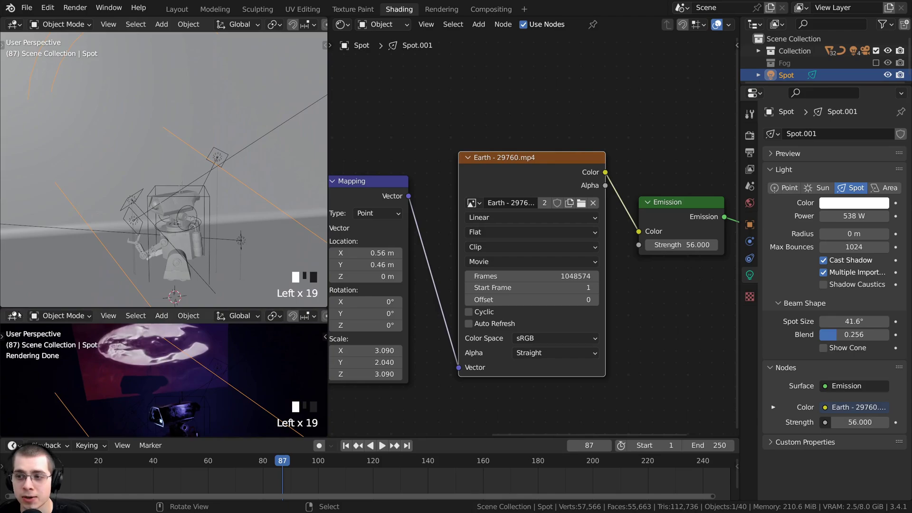
{"action": "left_click", "coordinate": [15, 315]}
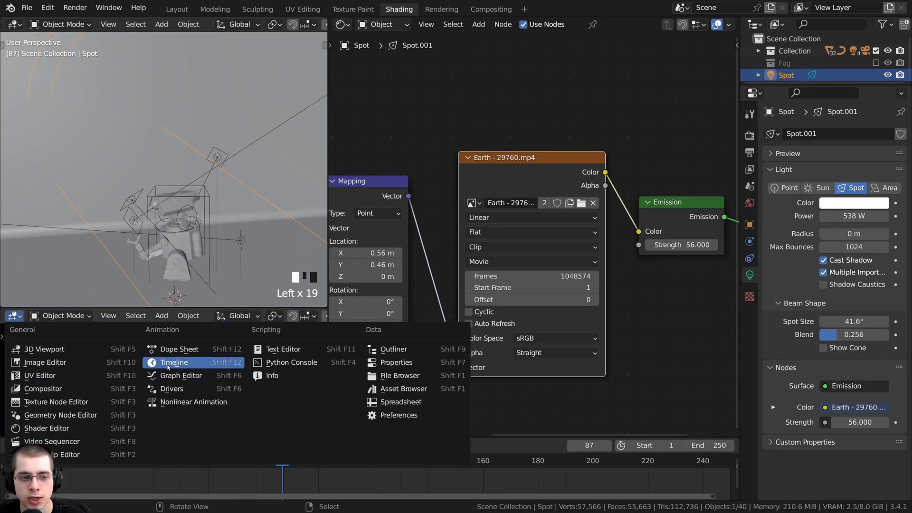
{"action": "left_click", "coordinate": [169, 365]}
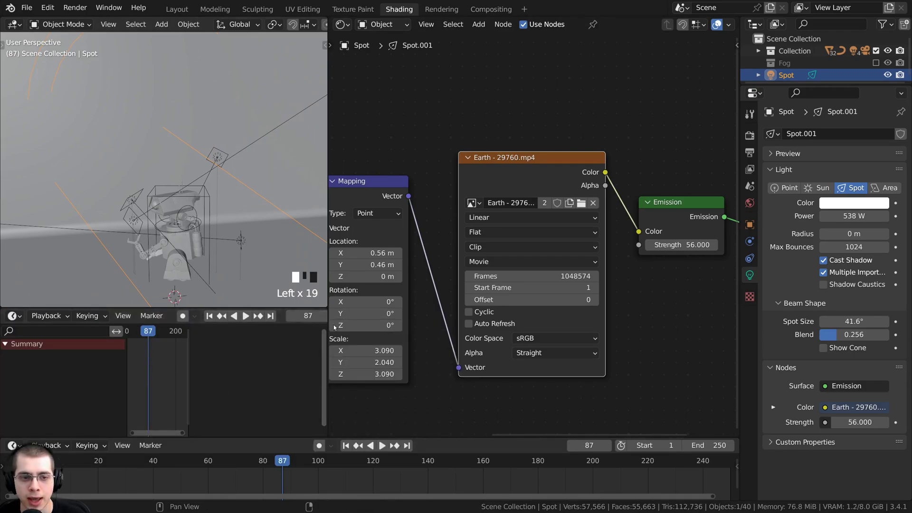
{"action": "left_click_drag", "start_coordinate": [325, 283], "coordinate": [323, 361]}
{"action": "key", "text": "z"}
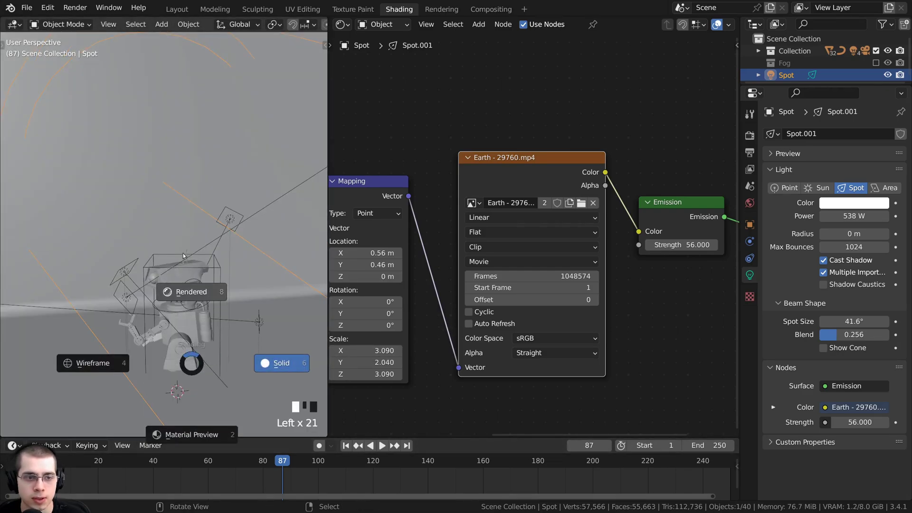
Scrub through several frames and examine the projection from another angle to see how it follows the current frame.
{"action": "left_click_drag", "start_coordinate": [206, 477], "coordinate": [227, 480]}
{"action": "key", "text": "Left"}
{"action": "key", "text": "Left"}
{"action": "key", "text": "Left"}
{"action": "key", "text": "Left"}
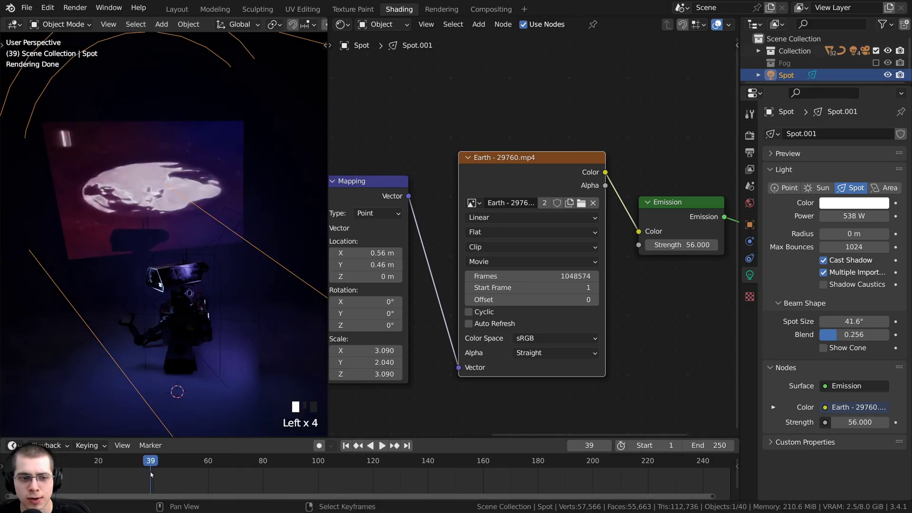
{"action": "middle_click_drag", "start_coordinate": [200, 305], "coordinate": [179, 291]}
{"action": "middle_click_drag", "start_coordinate": [266, 266], "coordinate": [258, 265]}
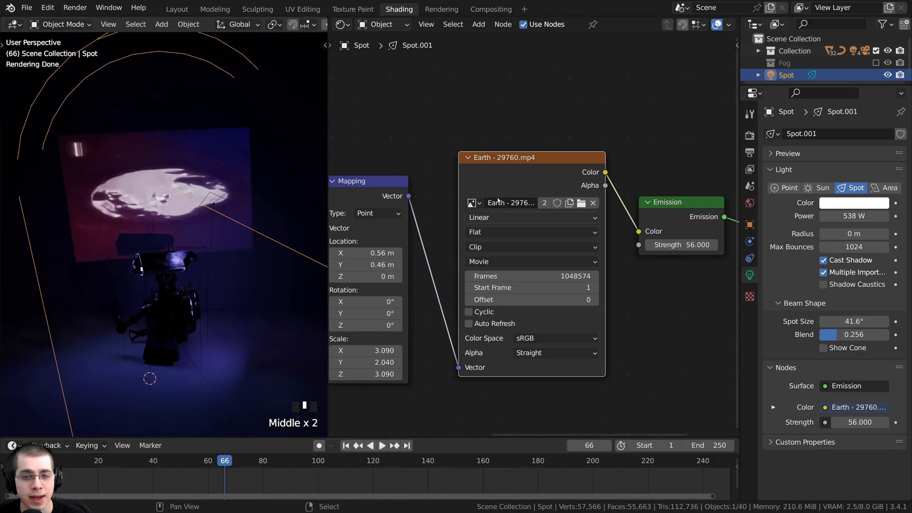
Enable Auto Refresh for the video in the Image Texture node.
{"action": "scroll", "coordinate": [501, 155], "scroll_direction": "up", "scroll_amount": 1}
{"action": "middle_click_drag", "start_coordinate": [501, 156], "coordinate": [496, 131]}
{"action": "left_click_drag", "start_coordinate": [495, 132], "coordinate": [490, 125]}
{"action": "middle_click_drag", "start_coordinate": [497, 242], "coordinate": [492, 203]}
{"action": "scroll", "coordinate": [492, 204], "scroll_direction": "up", "scroll_amount": 1}
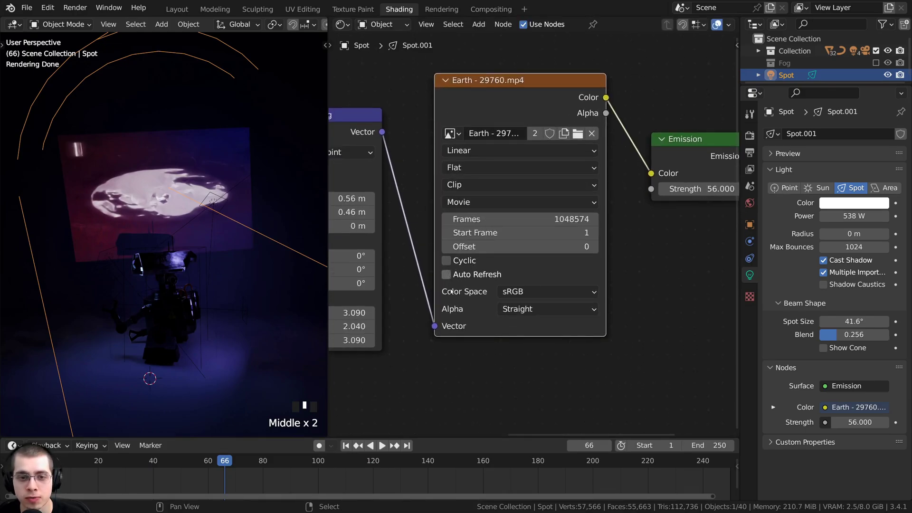
{"action": "left_click", "coordinate": [446, 275]}
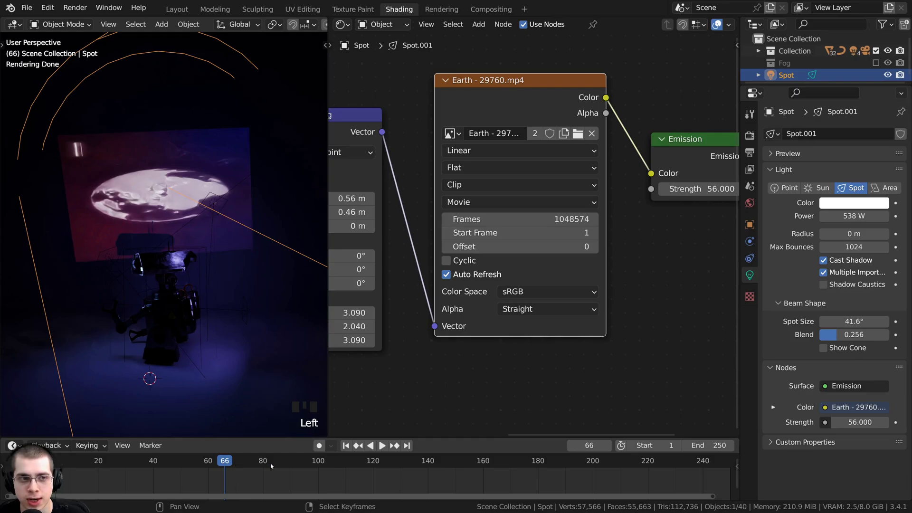
Scrub through the animation and examine the projection up close to check that the video updates with each frame.
{"action": "left_click", "coordinate": [196, 466]}
{"action": "left_click", "coordinate": [180, 466]}
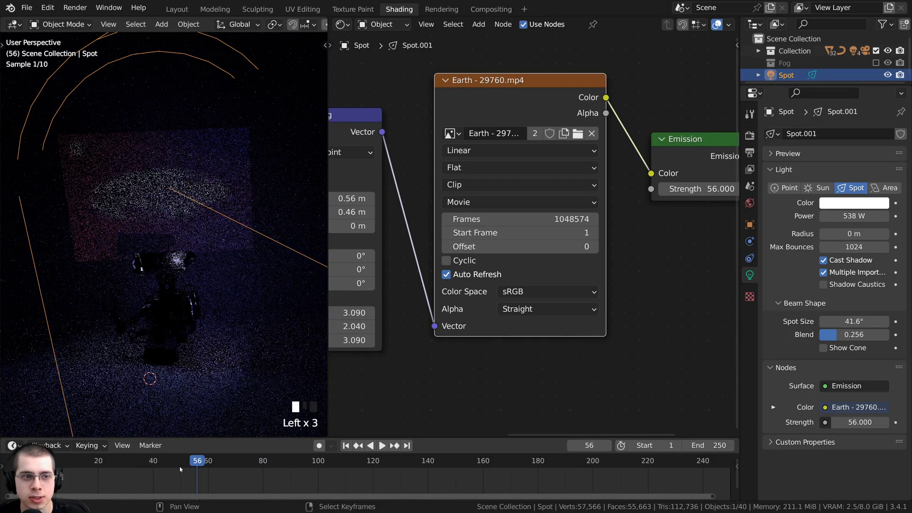
{"action": "left_click", "coordinate": [144, 469]}
{"action": "scroll", "coordinate": [171, 181], "scroll_direction": "up", "scroll_amount": 1, "text": "shift"}
{"action": "scroll", "coordinate": [172, 181], "scroll_direction": "up", "scroll_amount": 7}
{"action": "middle_click_drag", "start_coordinate": [172, 181], "coordinate": [197, 346], "text": "shift"}
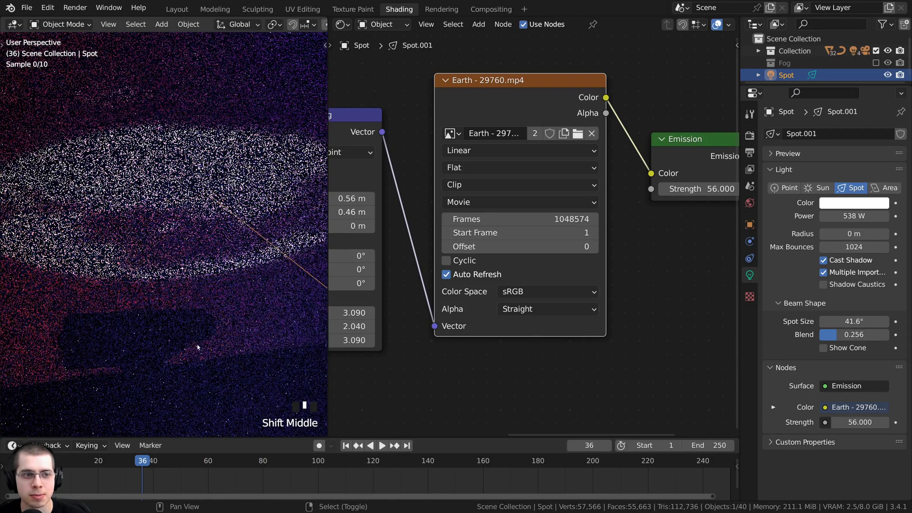
{"action": "left_click_drag", "start_coordinate": [158, 476], "coordinate": [199, 477]}
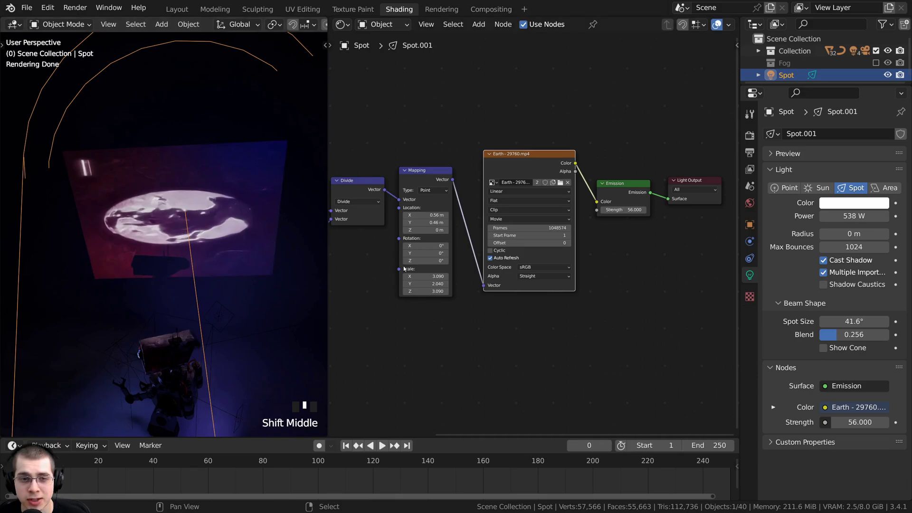
Set the Mapping node's scale to X 2.04, Y 3.09 and Z 4.14.
{"action": "middle_click_drag", "start_coordinate": [403, 269], "coordinate": [496, 300], "text": "shift"}
{"action": "scroll", "coordinate": [496, 300], "scroll_direction": "up", "scroll_amount": 5}
{"action": "left_click_drag", "start_coordinate": [527, 162], "coordinate": [521, 155]}
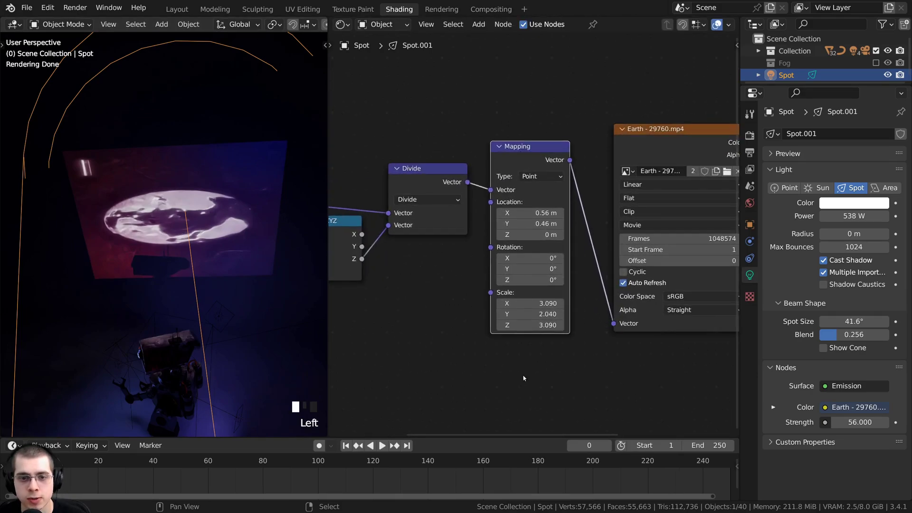
{"action": "scroll", "coordinate": [524, 370], "scroll_direction": "up", "scroll_amount": 4}
{"action": "middle_click_drag", "start_coordinate": [515, 311], "coordinate": [498, 289]}
{"action": "left_click_drag", "start_coordinate": [508, 305], "coordinate": [416, 305]}
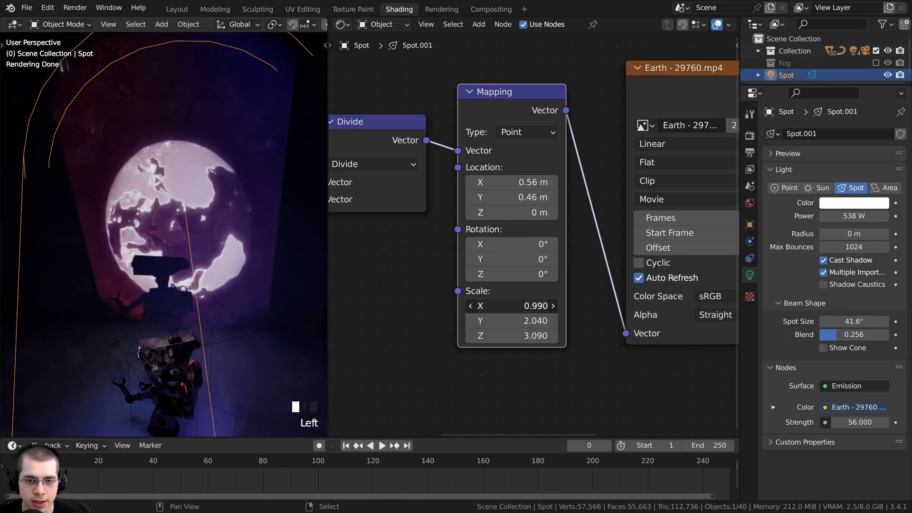
{"action": "left_click_drag", "start_coordinate": [511, 335], "coordinate": [532, 335]}
Rotate and move the spot light so the video projects level on the backdrop above the robot.
{"action": "scroll", "coordinate": [166, 237], "scroll_direction": "down", "scroll_amount": 5}
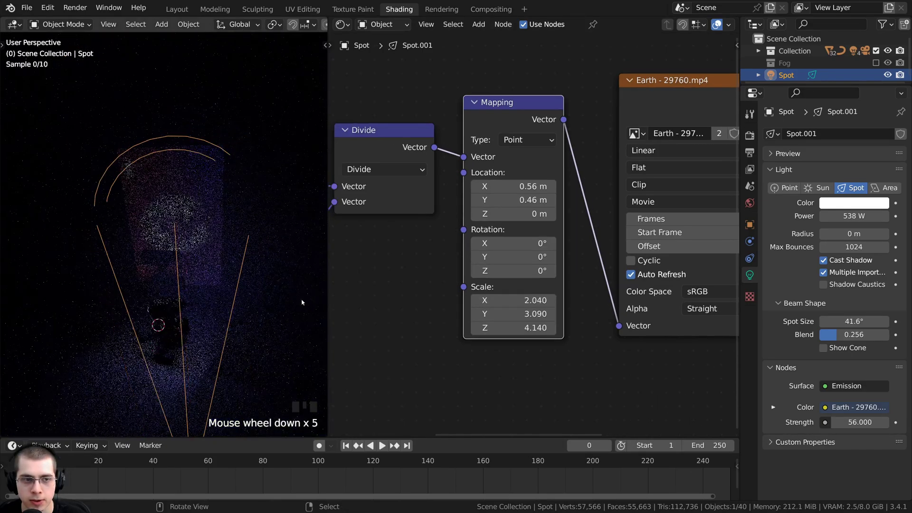
{"action": "key", "text": "r"}
{"action": "key", "text": "r"}
{"action": "key", "text": "r"}
{"action": "key", "text": "r"}
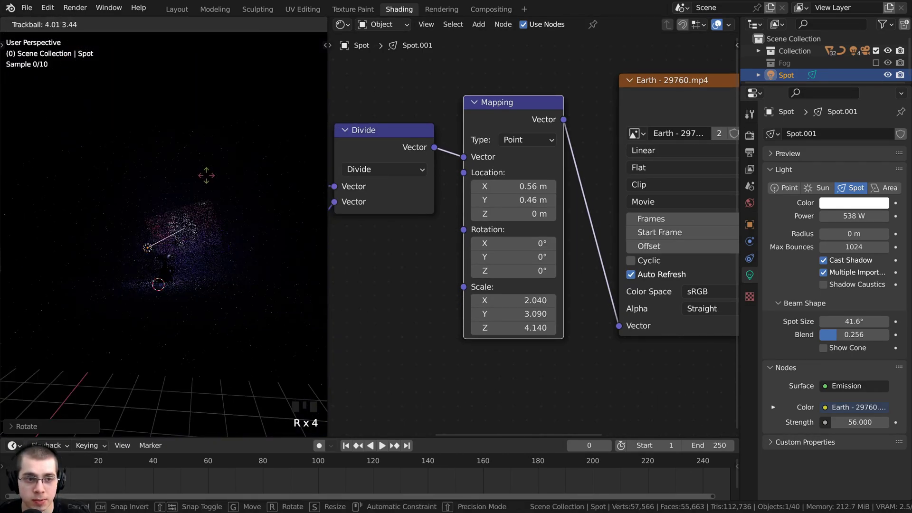
{"action": "left_click", "coordinate": [213, 176]}
{"action": "key", "text": "r"}
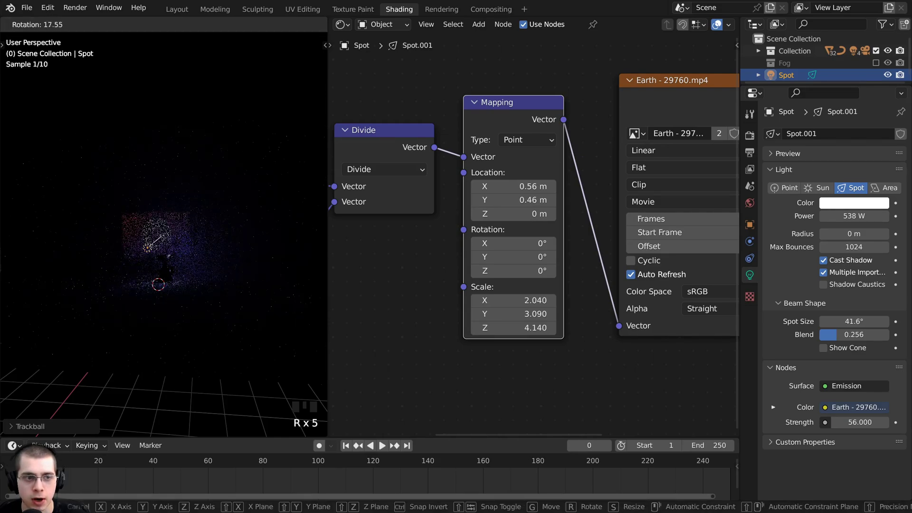
{"action": "left_click", "coordinate": [248, 178]}
{"action": "key", "text": "r"}
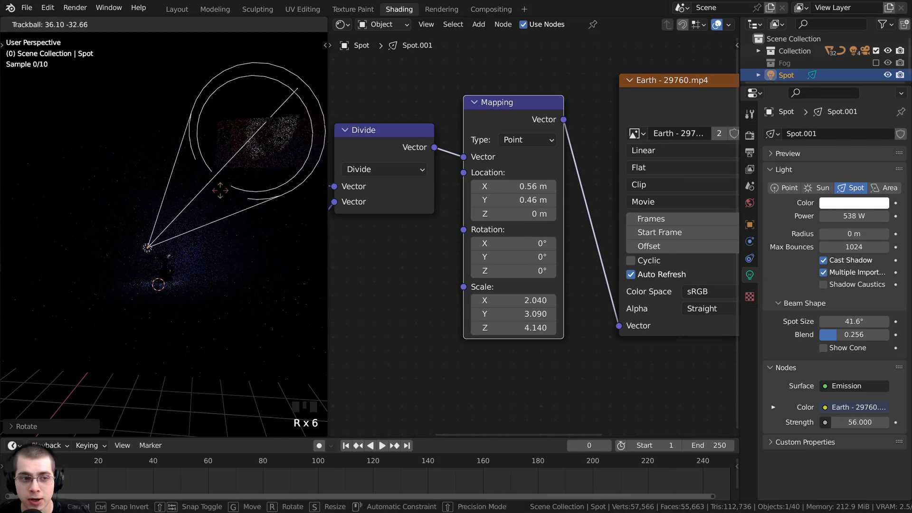
{"action": "left_click", "coordinate": [236, 172]}
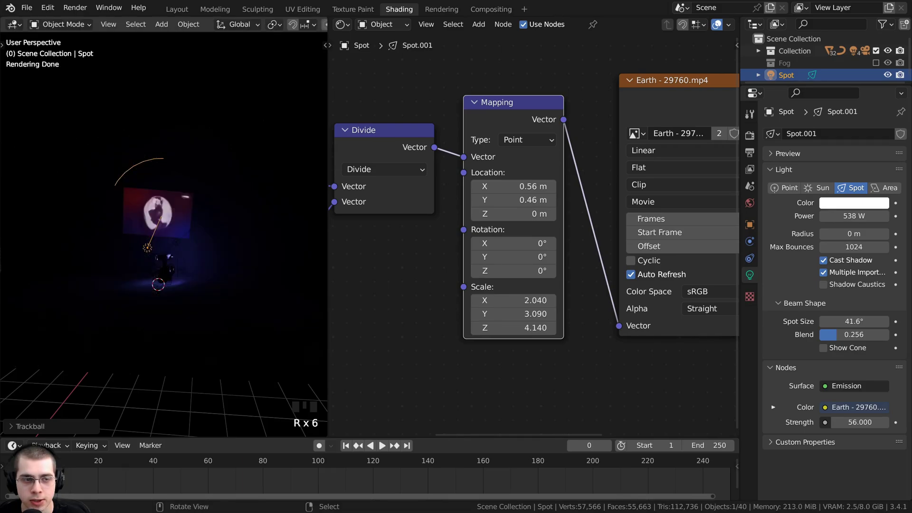
{"action": "key", "text": "r"}
{"action": "left_click", "coordinate": [262, 197]}
{"action": "key", "text": "r"}
{"action": "left_click", "coordinate": [243, 155]}
Correct the projected video's proportions by setting the Mapping scale to Y 2.47 and X 1.3.
{"action": "mouse_move", "coordinate": [515, 314]}
{"action": "left_mouse_down", "text": "shift"}
{"action": "mouse_move", "coordinate": [504, 313]}
{"action": "mouse_move", "coordinate": [513, 314]}
{"action": "left_mouse_up", "text": "shift"}
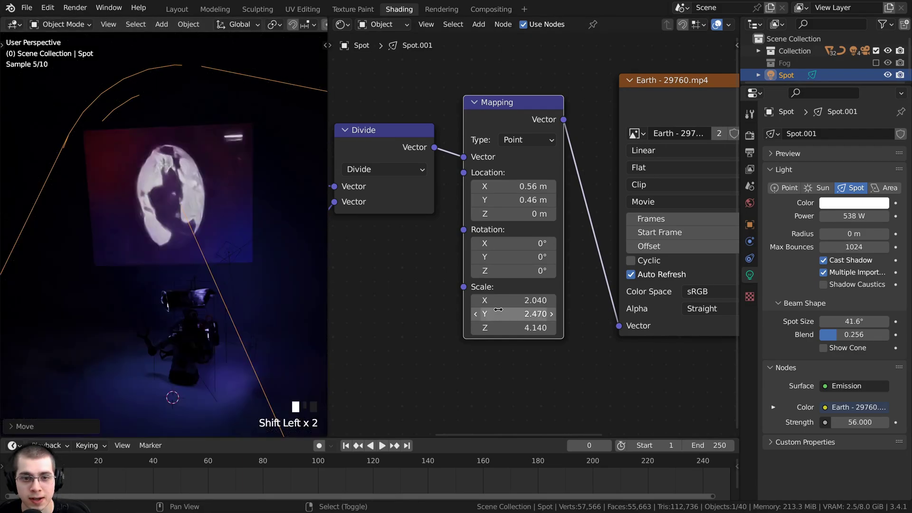
{"action": "left_click_drag", "start_coordinate": [513, 300], "coordinate": [478, 301], "text": "shift"}
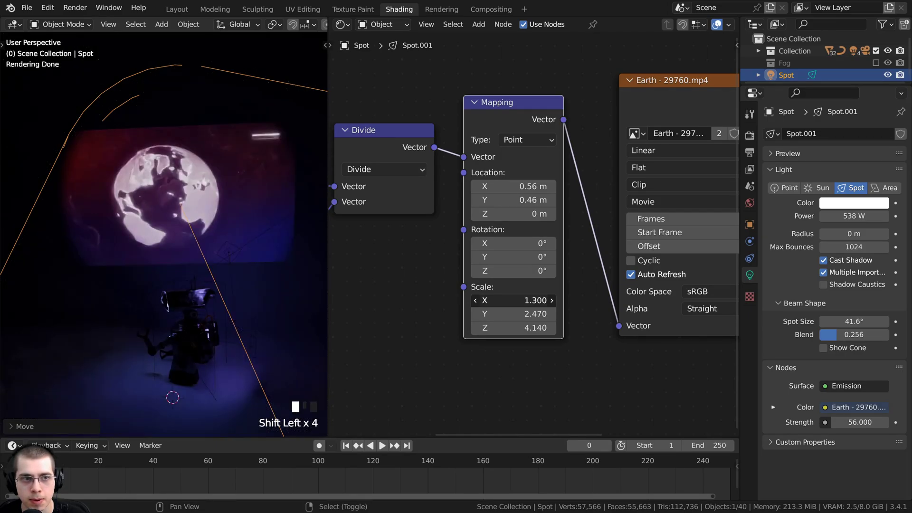
Widen the spot light's beam by setting its spot size to 72.9°.
{"action": "scroll", "coordinate": [242, 163], "scroll_direction": "down", "scroll_amount": 2}
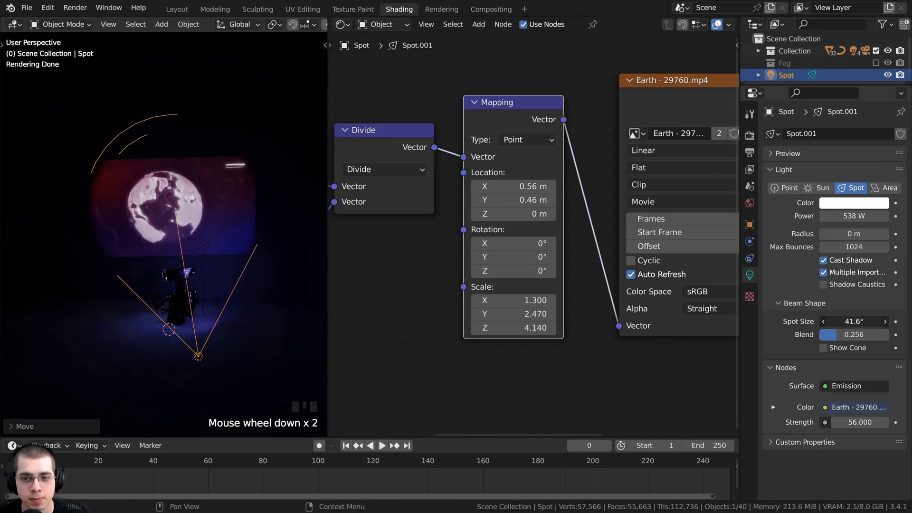
{"action": "left_click_drag", "start_coordinate": [854, 321], "coordinate": [889, 321]}
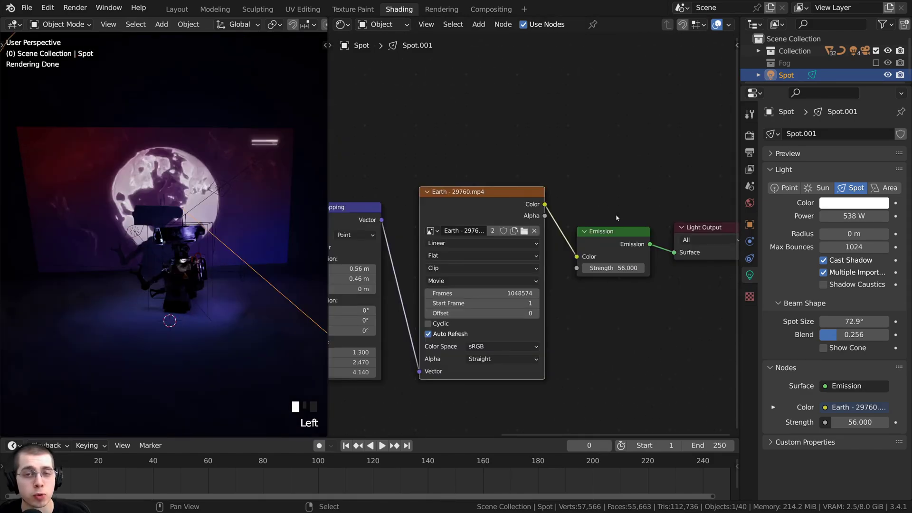
Insert an RGB Curves node between the Earth video texture and the Emission node.
{"action": "middle_click_drag", "start_coordinate": [566, 205], "coordinate": [556, 203]}
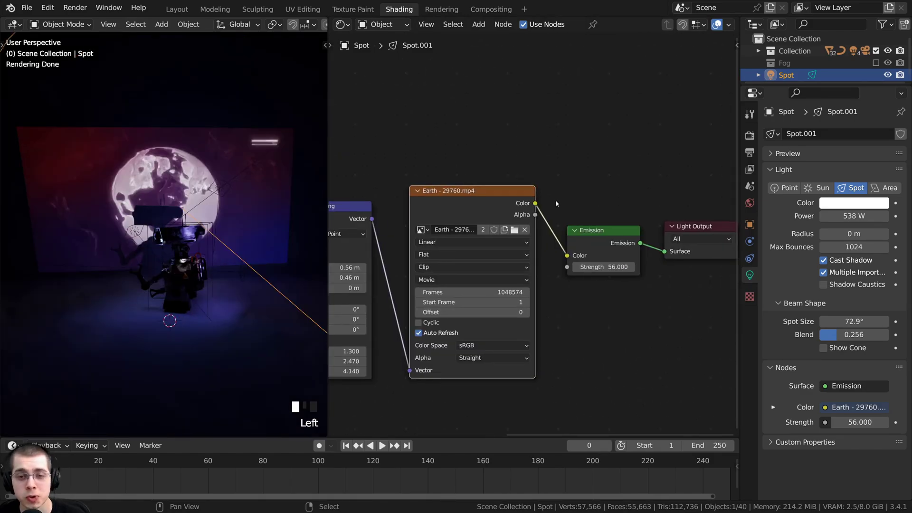
{"action": "key", "text": "shift+a"}
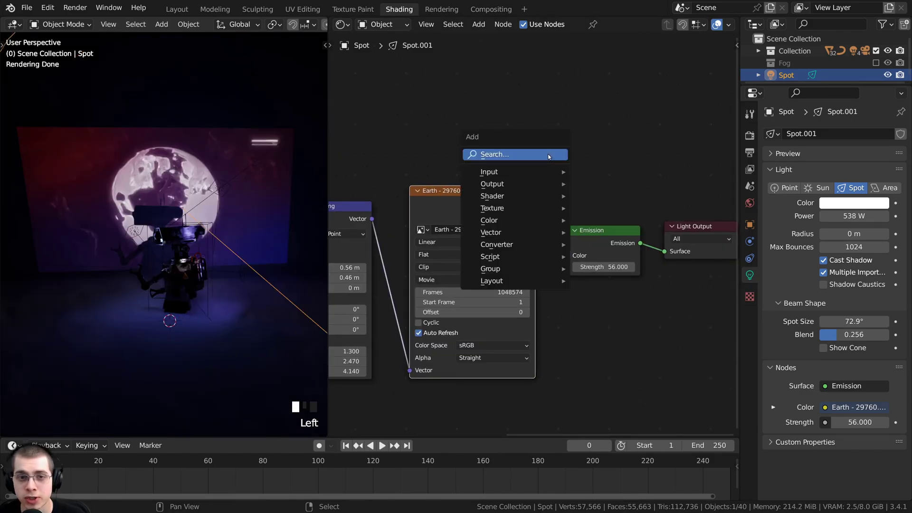
{"action": "mouse_move", "coordinate": [546, 220]}
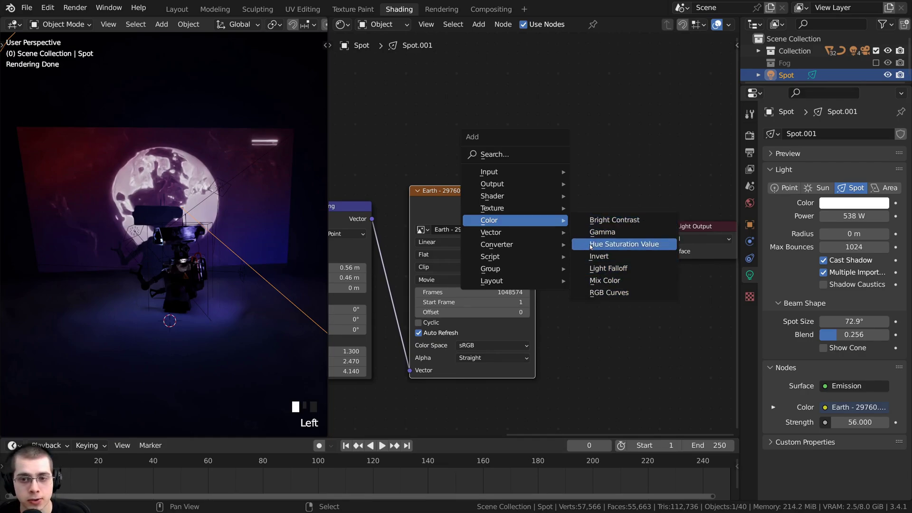
{"action": "left_click", "coordinate": [606, 293]}
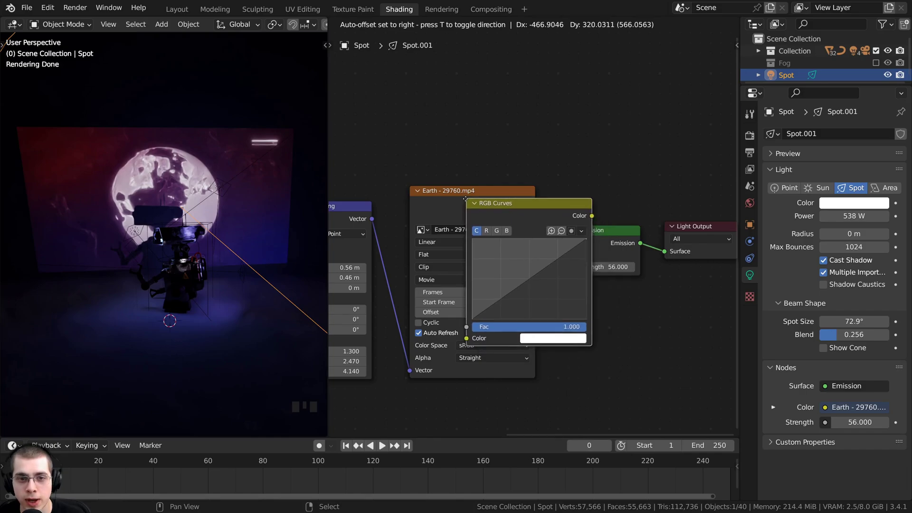
{"action": "left_click", "coordinate": [537, 204]}
Raise the blue curve in the RGB Curves node to a point at about X 0.32, Y 0.67, and switch to the red channel.
{"action": "scroll", "coordinate": [563, 223], "scroll_direction": "up", "scroll_amount": 1}
{"action": "middle_click_drag", "start_coordinate": [567, 224], "coordinate": [535, 217]}
{"action": "left_click_drag", "start_coordinate": [612, 296], "coordinate": [597, 283]}
{"action": "left_click", "coordinate": [593, 279]}
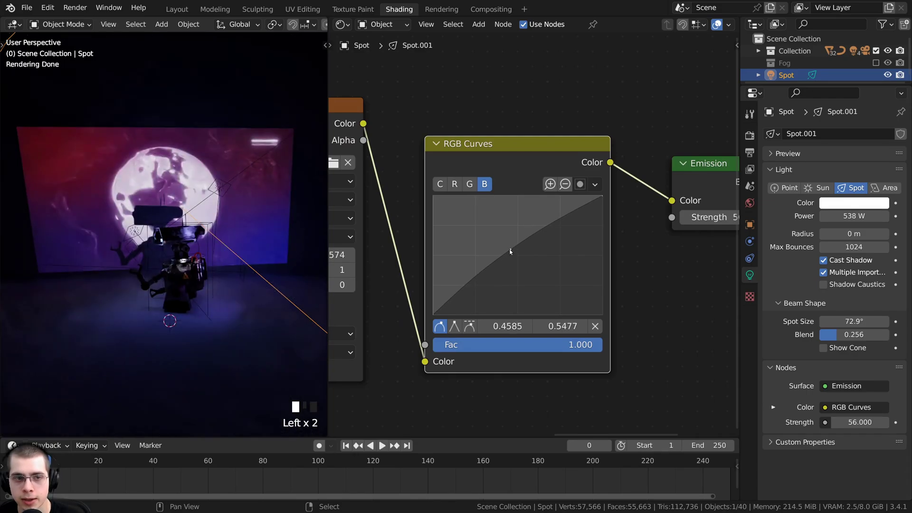
{"action": "left_click", "coordinate": [455, 184]}
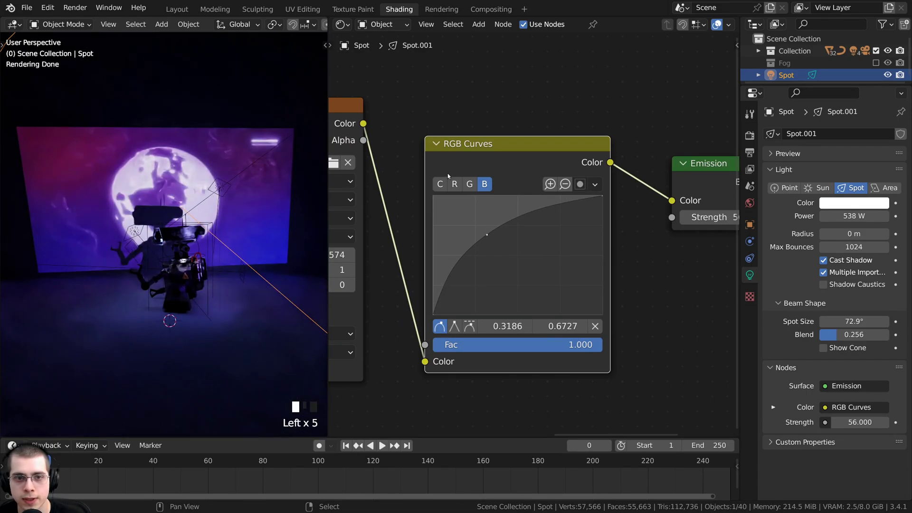
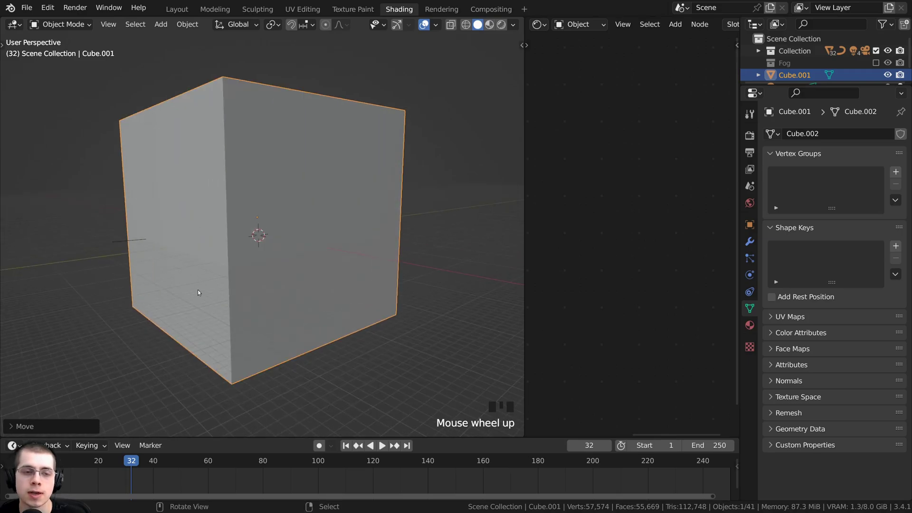
Create a new material on the large cube and delete its Principled BSDF node.
{"action": "left_click_drag", "start_coordinate": [527, 93], "coordinate": [365, 48]}
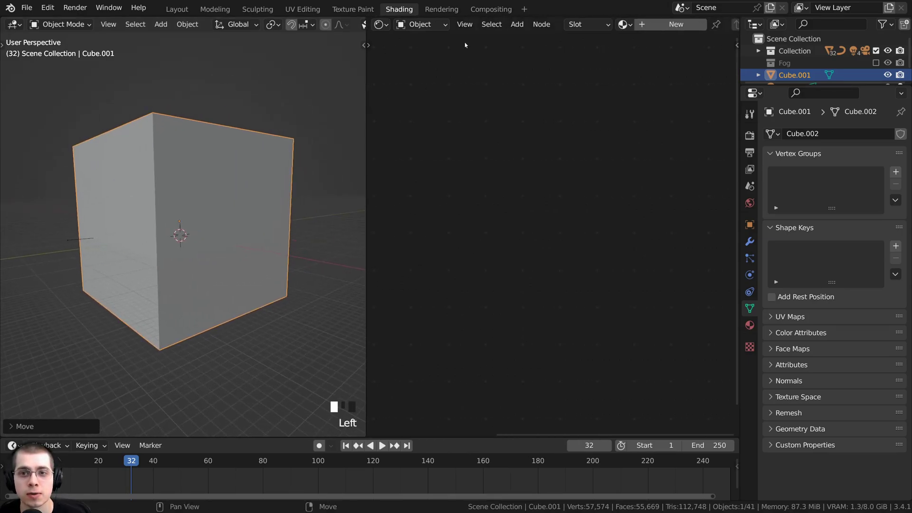
{"action": "left_click", "coordinate": [670, 25]}
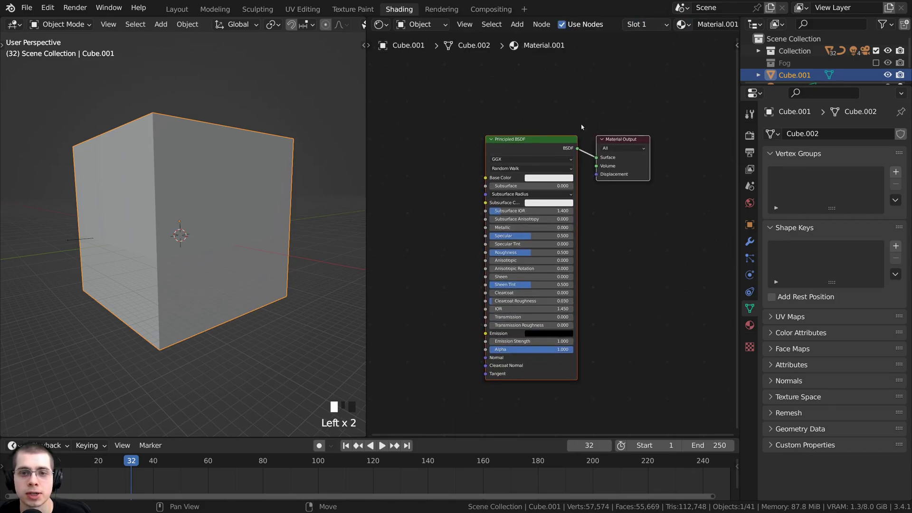
{"action": "scroll", "coordinate": [555, 202], "scroll_direction": "up", "scroll_amount": 1}
{"action": "left_click", "coordinate": [554, 164]}
{"action": "middle_click_drag", "start_coordinate": [545, 166], "coordinate": [555, 202]}
{"action": "scroll", "coordinate": [555, 202], "scroll_direction": "up", "scroll_amount": 3}
{"action": "left_click_drag", "start_coordinate": [552, 175], "coordinate": [526, 169]}
{"action": "key", "text": "x"}
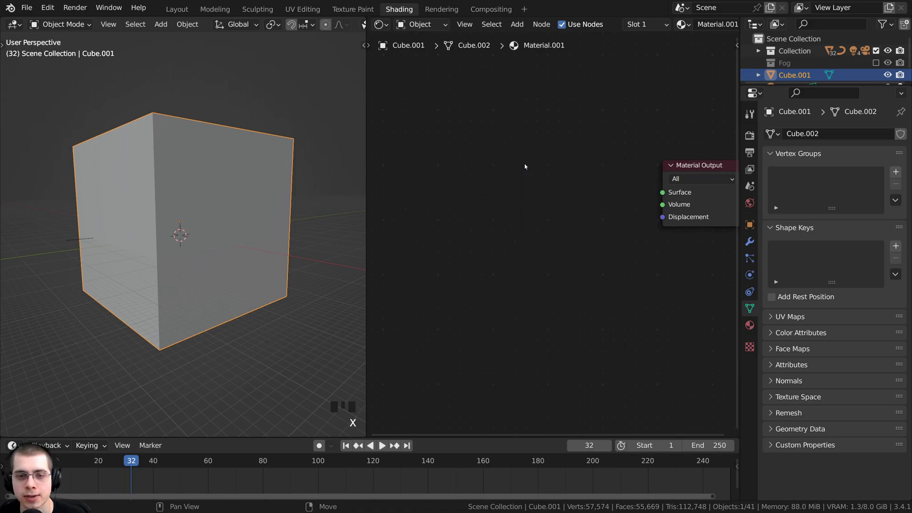
Add a Principled Volume node and connect its output to the Volume input of the Material Output.
{"action": "key", "text": "shift+a"}
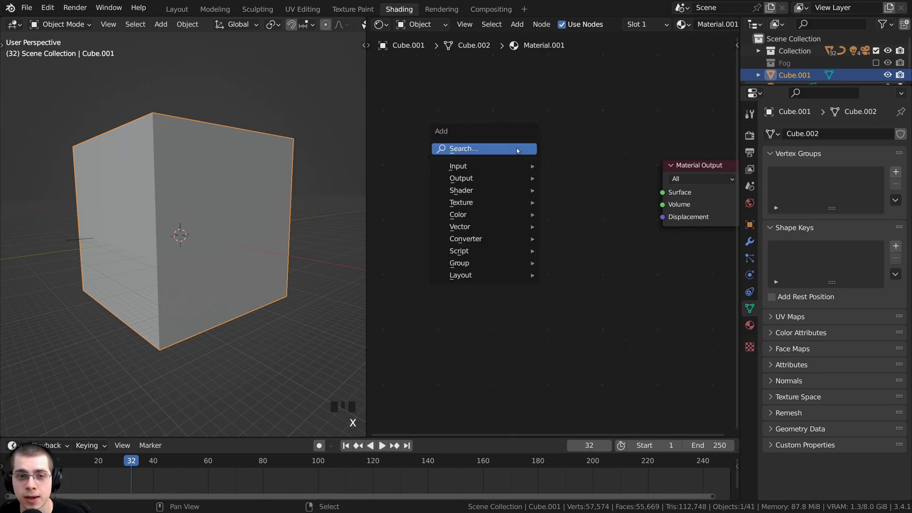
{"action": "left_click", "coordinate": [517, 149]}
{"action": "type", "text": "pri"}
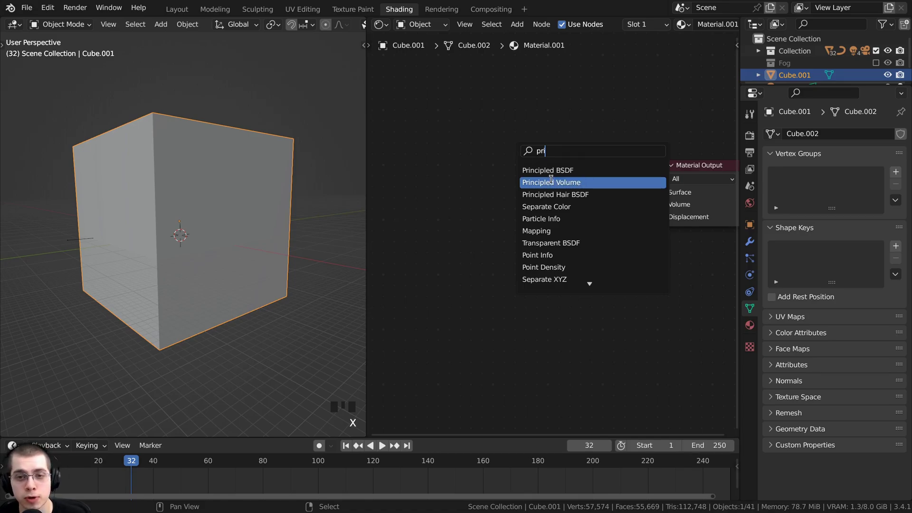
{"action": "left_click", "coordinate": [551, 179]}
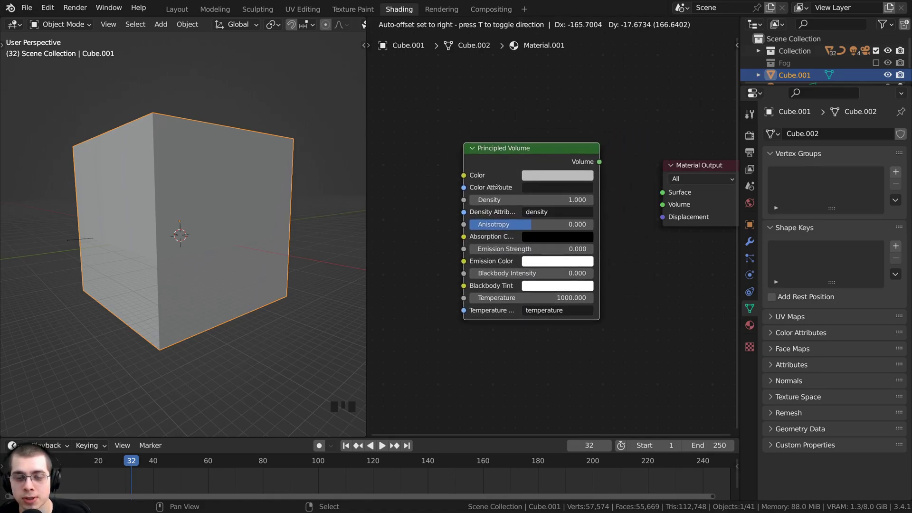
{"action": "left_click", "coordinate": [556, 195]}
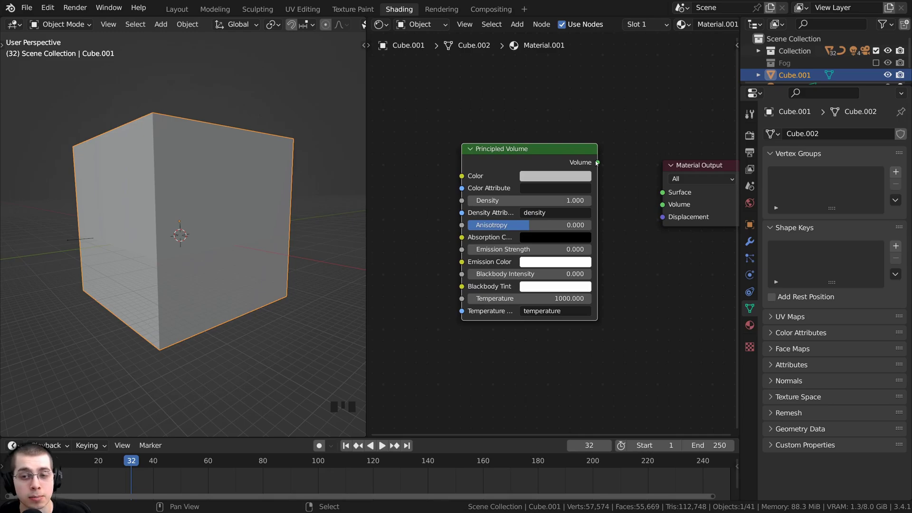
{"action": "left_click_drag", "start_coordinate": [597, 162], "coordinate": [631, 126]}
{"action": "left_click_drag", "start_coordinate": [666, 209], "coordinate": [662, 205]}
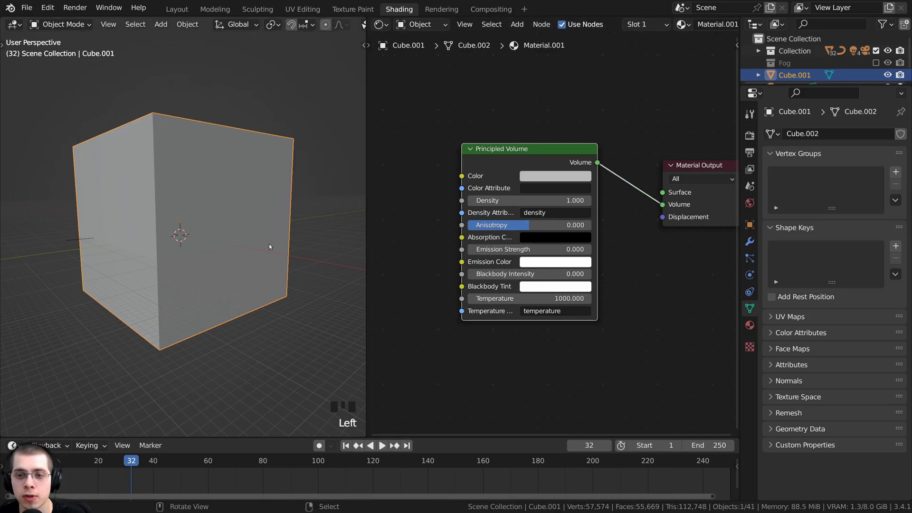
{"action": "key", "text": "Home"}
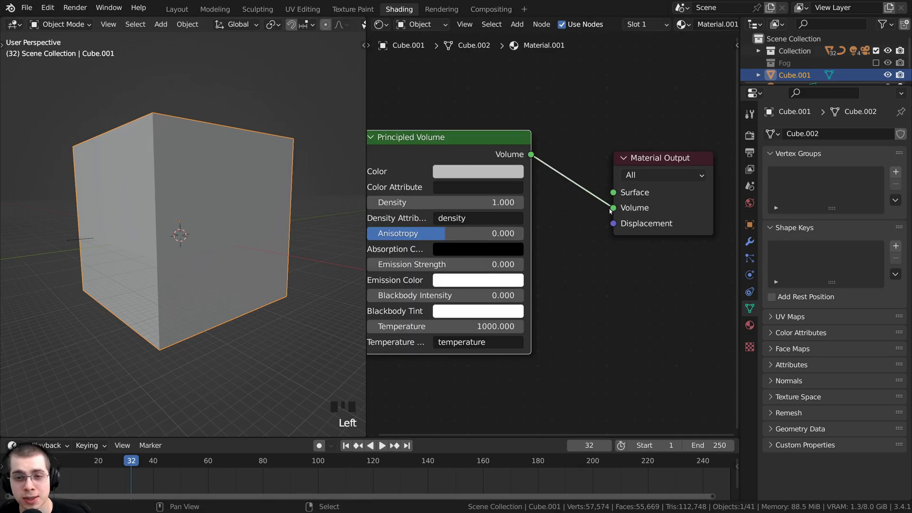
Show the scene through the camera with rendered viewport shading.
{"action": "middle_click", "coordinate": [195, 300]}
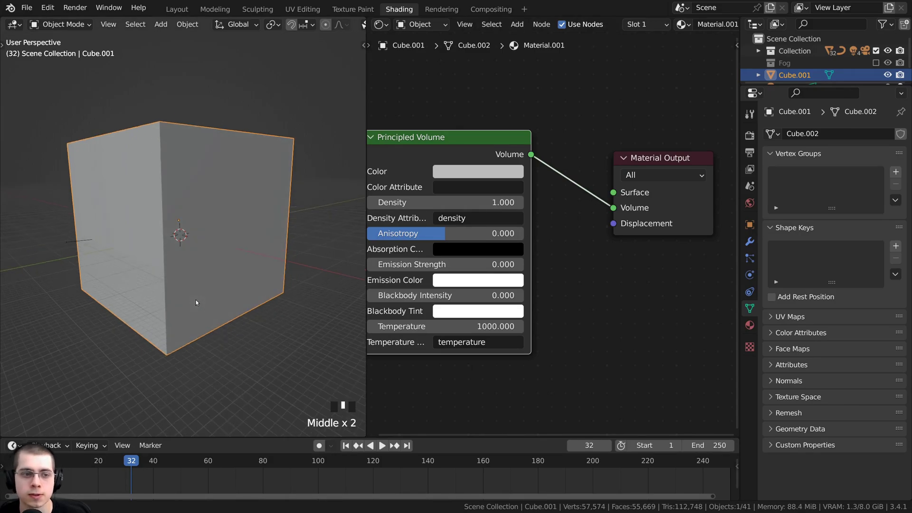
{"action": "key", "text": "KP_0"}
{"action": "key", "text": "z"}
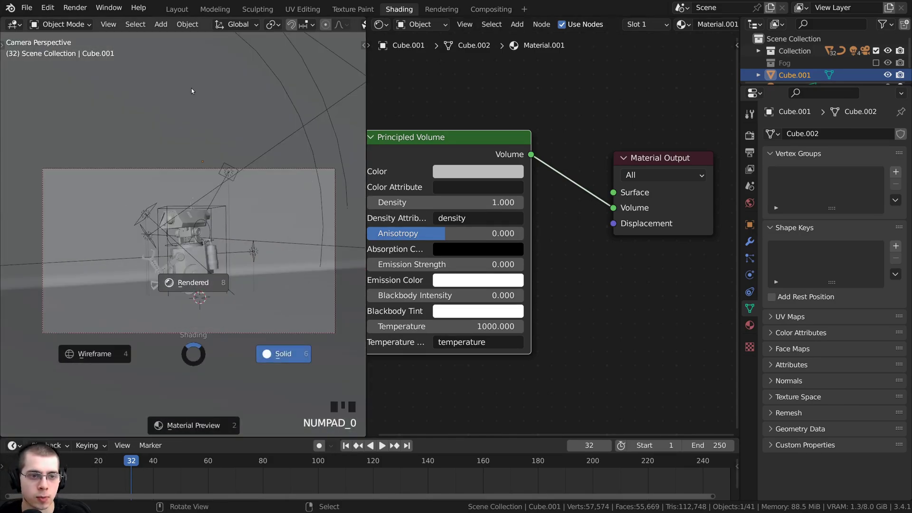
{"action": "left_click", "coordinate": [192, 91]}
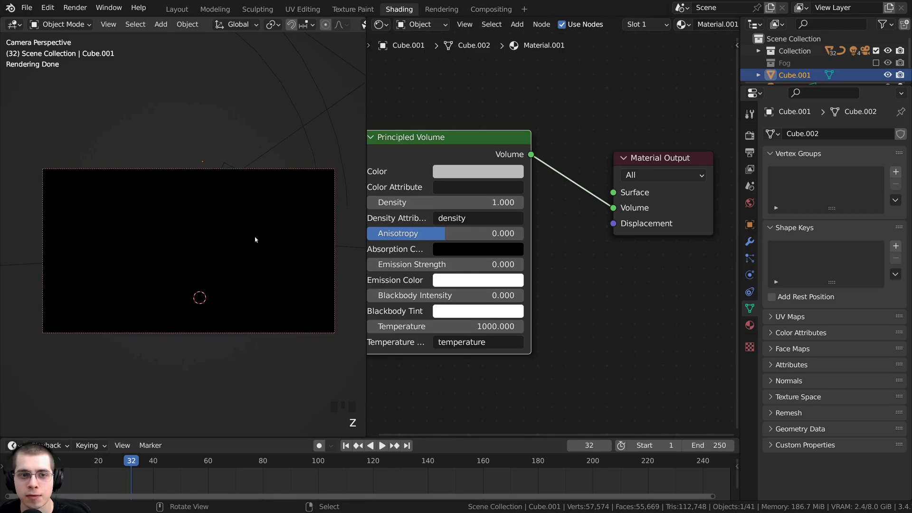
Thin the cube's fog by setting the Principled Volume density to 0.05.
{"action": "left_click_drag", "start_coordinate": [403, 168], "coordinate": [422, 168]}
{"action": "scroll", "coordinate": [424, 230], "scroll_direction": "up", "scroll_amount": 1}
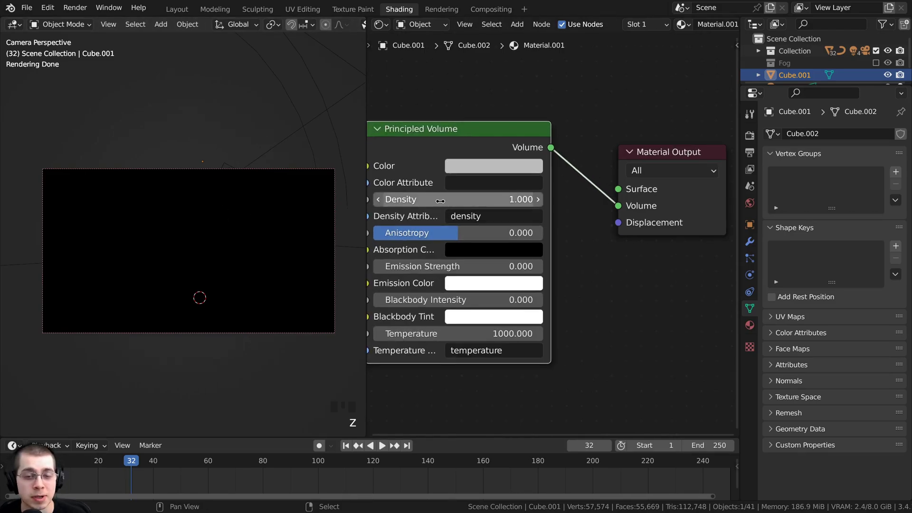
{"action": "middle_click_drag", "start_coordinate": [477, 204], "coordinate": [508, 206]}
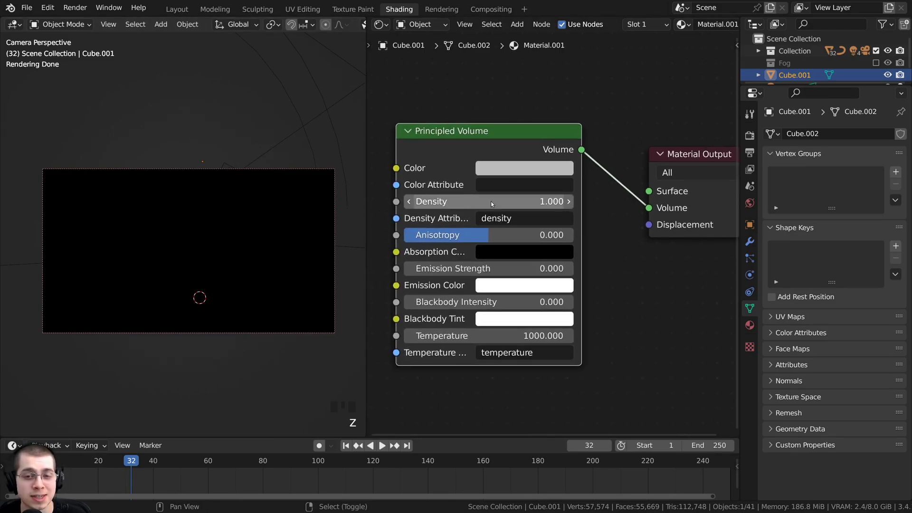
{"action": "left_click_drag", "start_coordinate": [491, 201], "coordinate": [449, 201], "text": "shift"}
{"action": "middle_click_drag", "start_coordinate": [201, 247], "coordinate": [279, 242]}
{"action": "left_click_drag", "start_coordinate": [513, 201], "coordinate": [520, 201], "text": "shift"}
{"action": "middle_click_drag", "start_coordinate": [280, 215], "coordinate": [288, 216]}
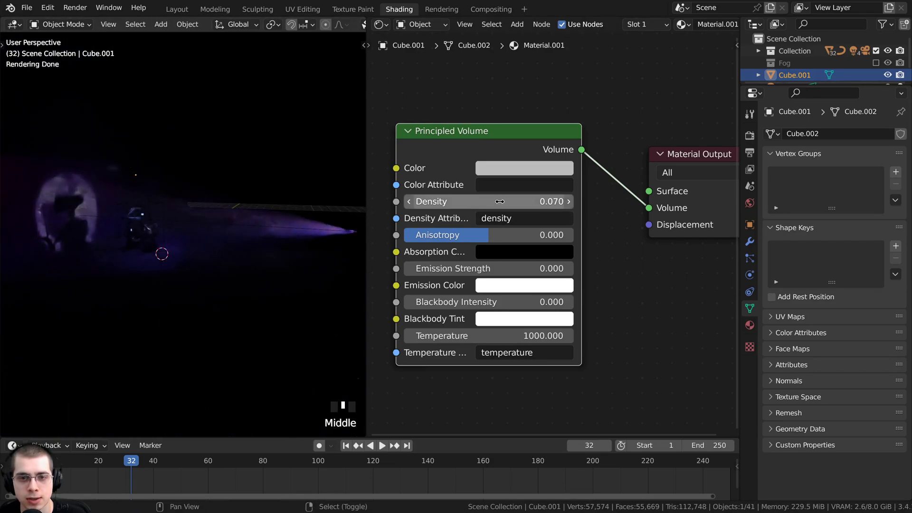
{"action": "left_click_drag", "start_coordinate": [517, 201], "coordinate": [511, 202], "text": "shift"}
{"action": "left_click", "coordinate": [520, 204]}
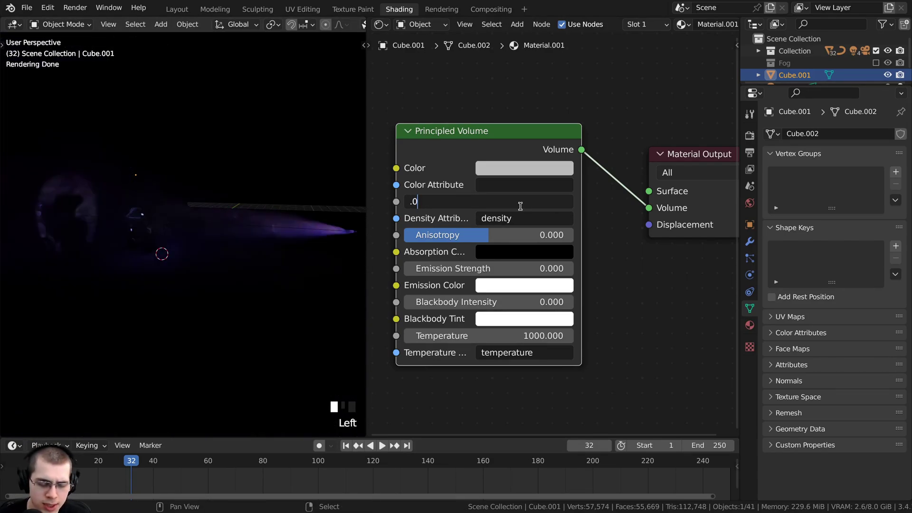
{"action": "type", "text": ".05"}
{"action": "key", "text": "Return"}
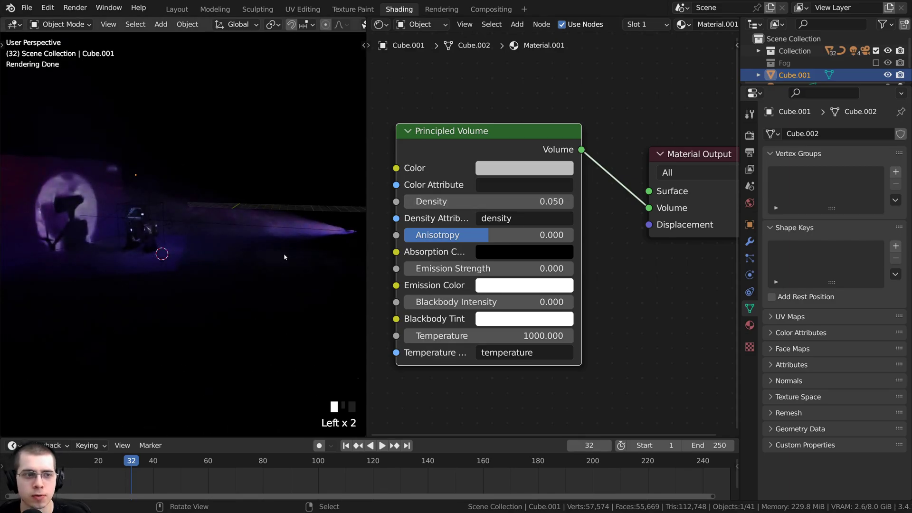
Enlarge the 3D viewport around the light beam and tint the Principled Volume color light blue.
{"action": "middle_click_drag", "start_coordinate": [285, 257], "coordinate": [300, 260]}
{"action": "left_click_drag", "start_coordinate": [366, 257], "coordinate": [519, 252]}
{"action": "middle_click_drag", "start_coordinate": [456, 247], "coordinate": [442, 243]}
{"action": "middle_click_drag", "start_coordinate": [596, 190], "coordinate": [651, 202]}
{"action": "scroll", "coordinate": [660, 207], "scroll_direction": "down", "scroll_amount": 2}
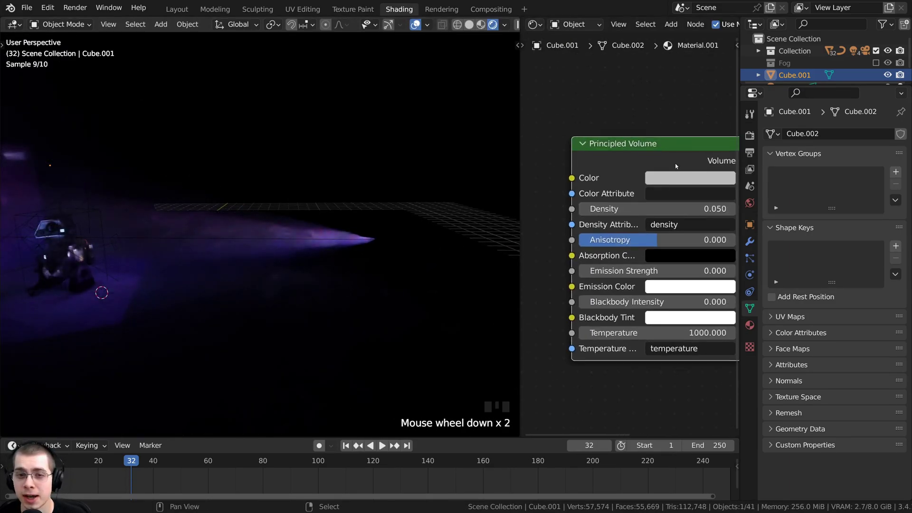
{"action": "middle_click_drag", "start_coordinate": [610, 157], "coordinate": [591, 155]}
{"action": "double_click", "coordinate": [673, 173]}
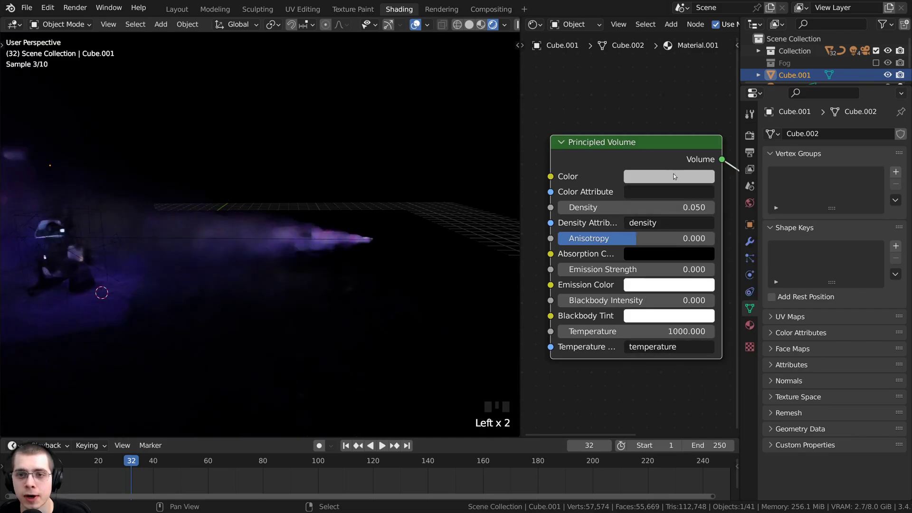
{"action": "left_click_drag", "start_coordinate": [686, 239], "coordinate": [688, 235]}
{"action": "left_click_drag", "start_coordinate": [743, 212], "coordinate": [743, 208]}
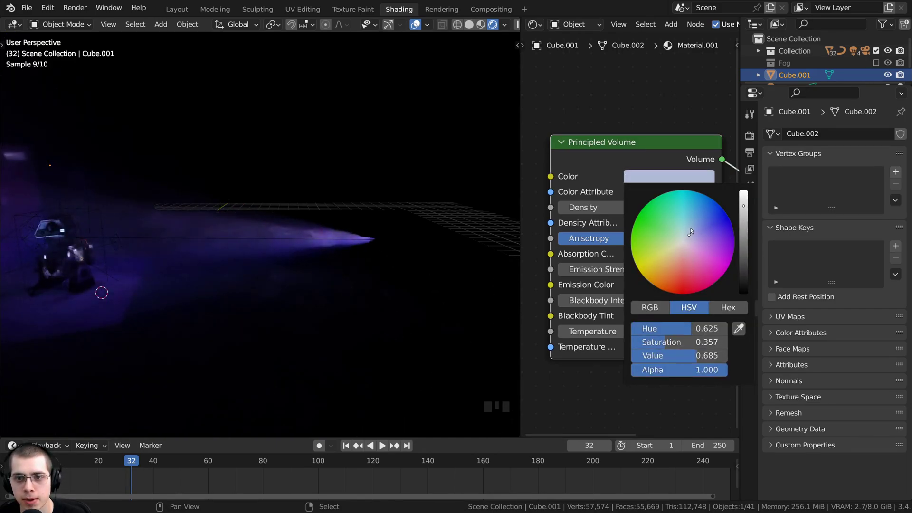
Select the spot light and raise its Emission strength to 274.3.
{"action": "middle_click_drag", "start_coordinate": [310, 268], "coordinate": [308, 265], "text": "shift"}
{"action": "scroll", "coordinate": [308, 265], "scroll_direction": "up", "scroll_amount": 4}
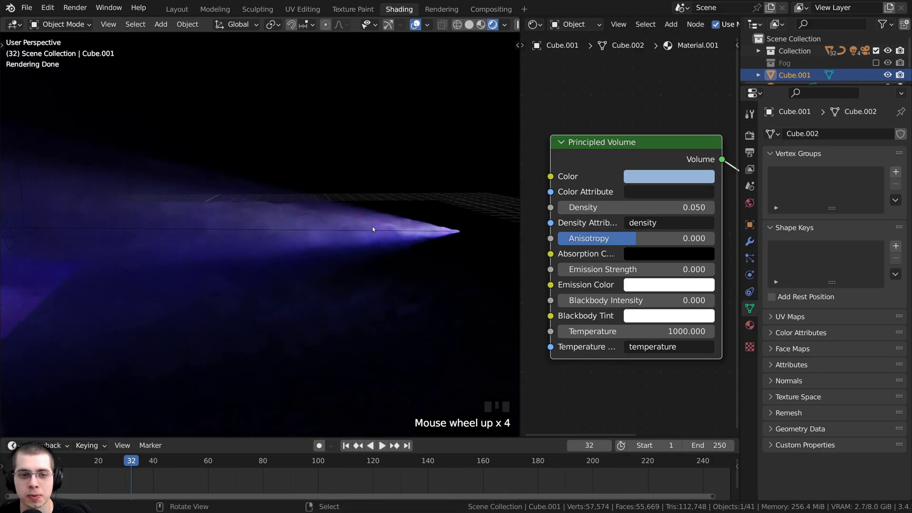
{"action": "right_click", "coordinate": [461, 232]}
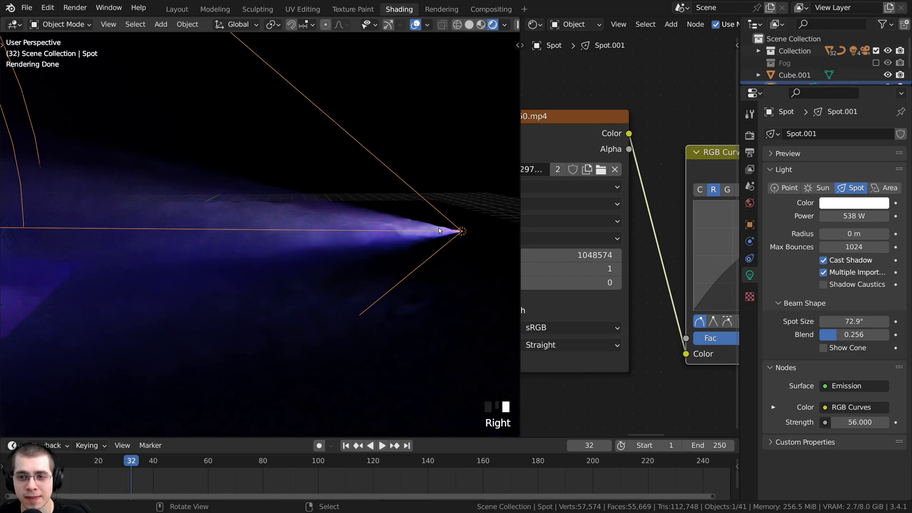
{"action": "scroll", "coordinate": [674, 216], "scroll_direction": "down", "scroll_amount": 4}
{"action": "middle_click_drag", "start_coordinate": [674, 217], "coordinate": [527, 214]}
{"action": "middle_click_drag", "start_coordinate": [700, 208], "coordinate": [594, 206]}
{"action": "scroll", "coordinate": [598, 241], "scroll_direction": "up", "scroll_amount": 4}
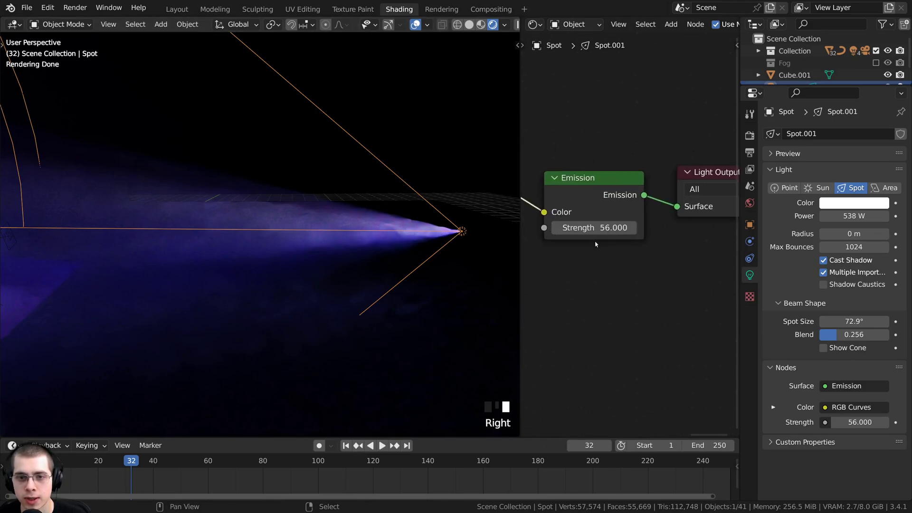
{"action": "left_click_drag", "start_coordinate": [588, 228], "coordinate": [650, 228]}
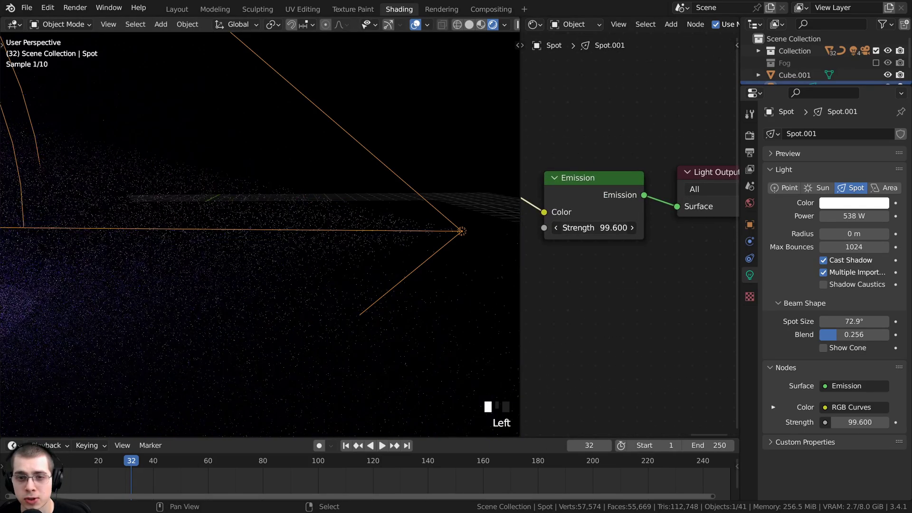
{"action": "middle_click_drag", "start_coordinate": [410, 282], "coordinate": [299, 283]}
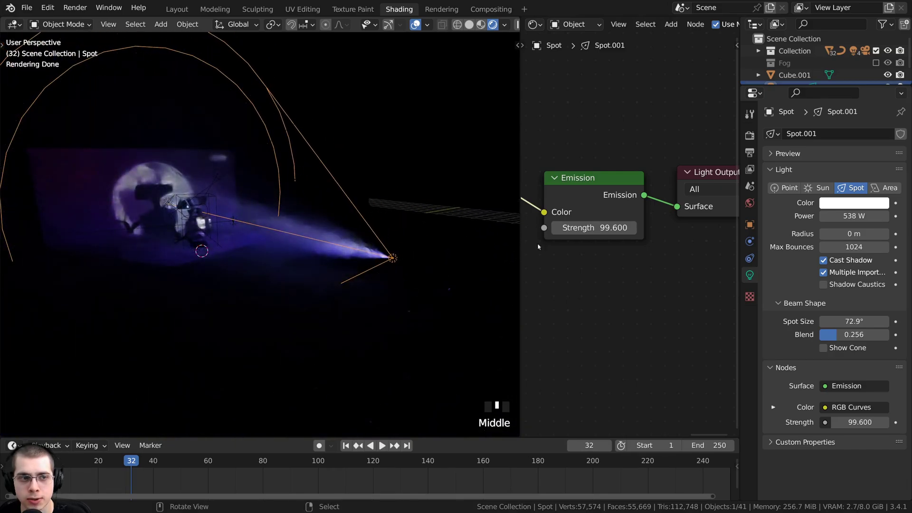
{"action": "left_click_drag", "start_coordinate": [606, 228], "coordinate": [646, 228]}
Rotate the spot light slightly with trackball rotation to re-aim the projection, and view it through the camera.
{"action": "key", "text": "r"}
{"action": "key", "text": "r"}
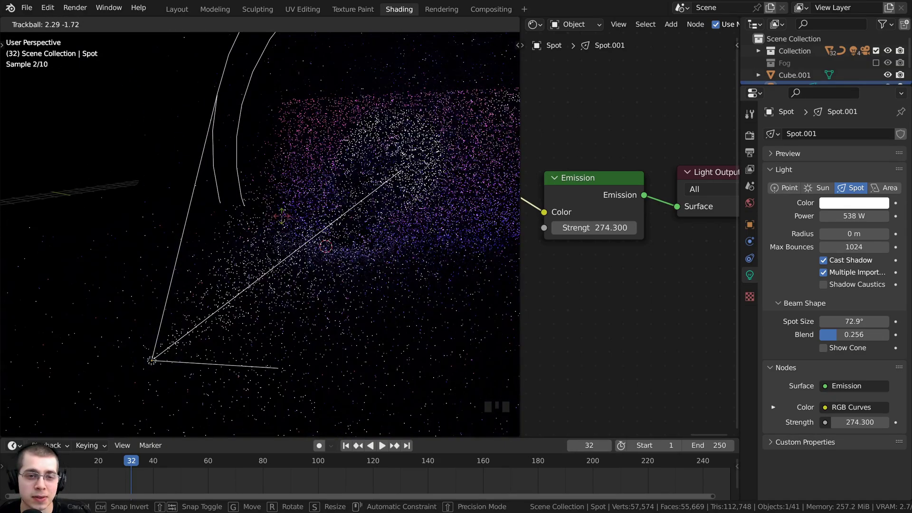
{"action": "left_click", "coordinate": [281, 218]}
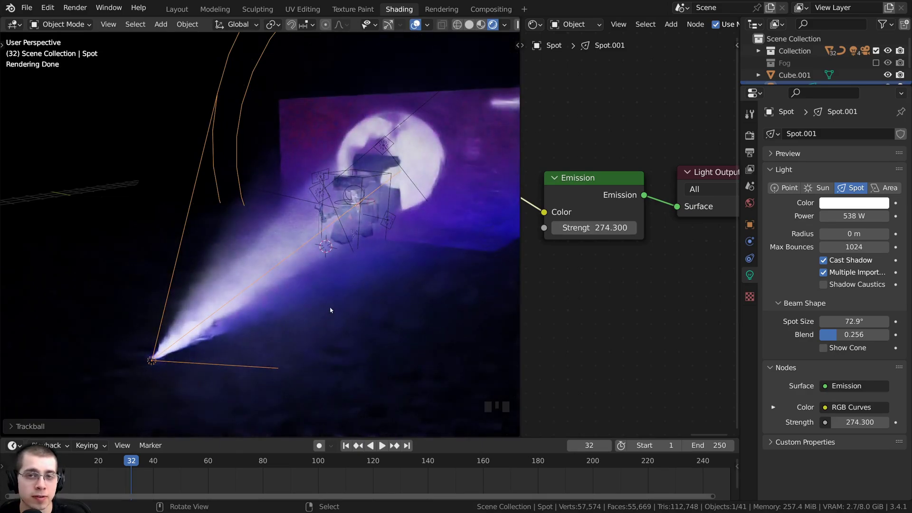
{"action": "middle_click_drag", "start_coordinate": [345, 303], "coordinate": [358, 265]}
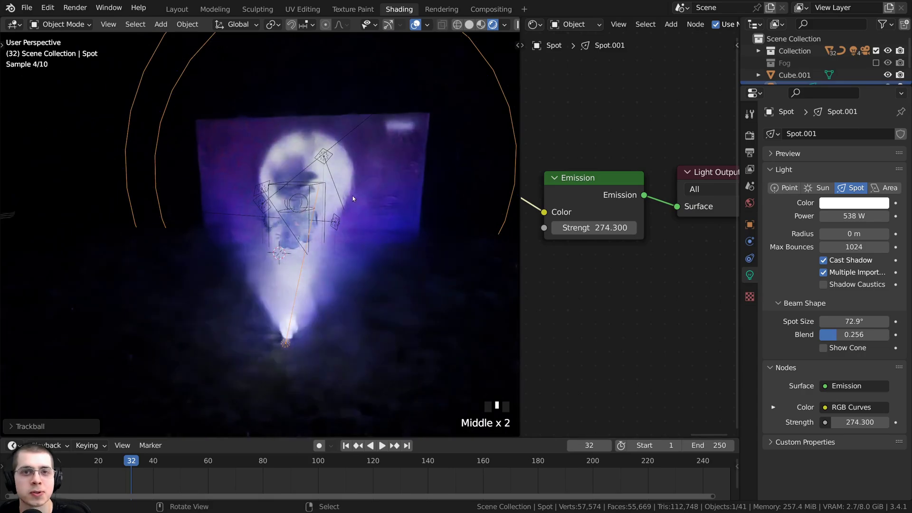
{"action": "key", "text": "KP_0"}
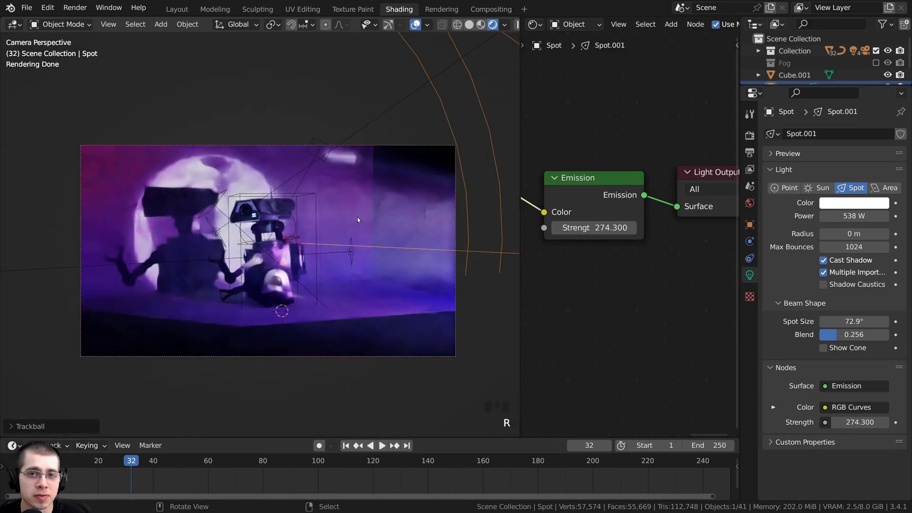